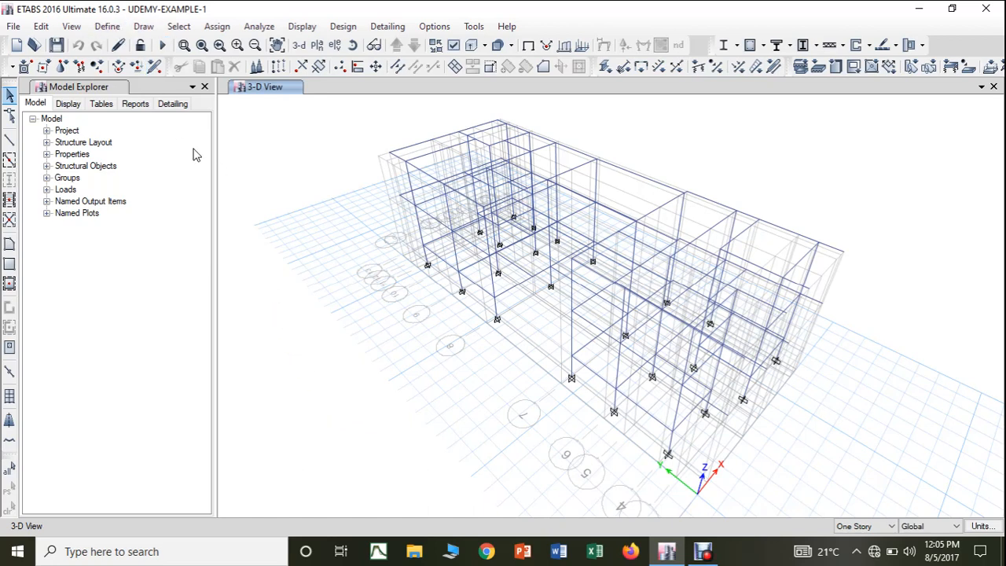
Open the slab section definitions and delete the Plank1 slab property.
{"action": "left_click", "coordinate": [108, 27]}
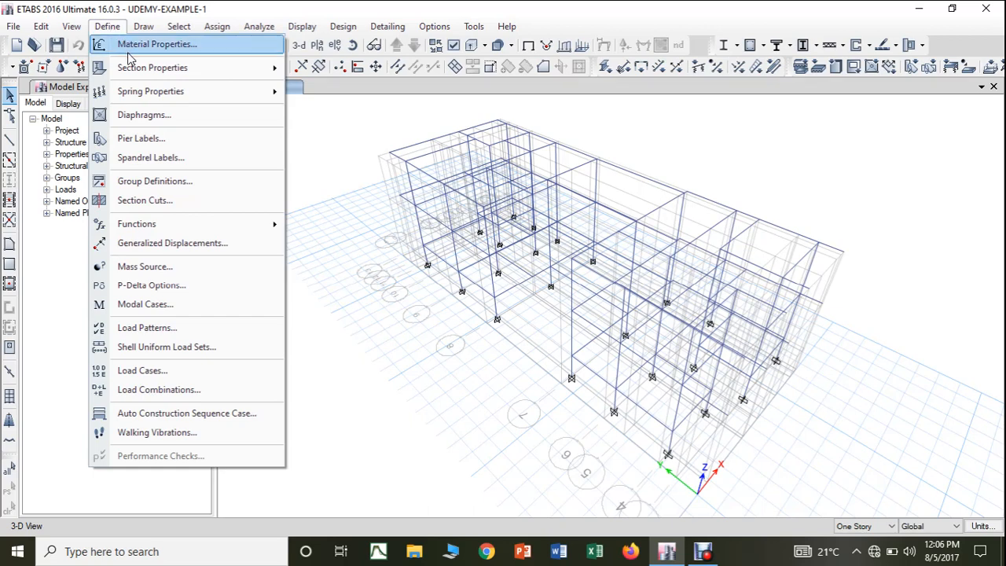
{"action": "mouse_move", "coordinate": [134, 66]}
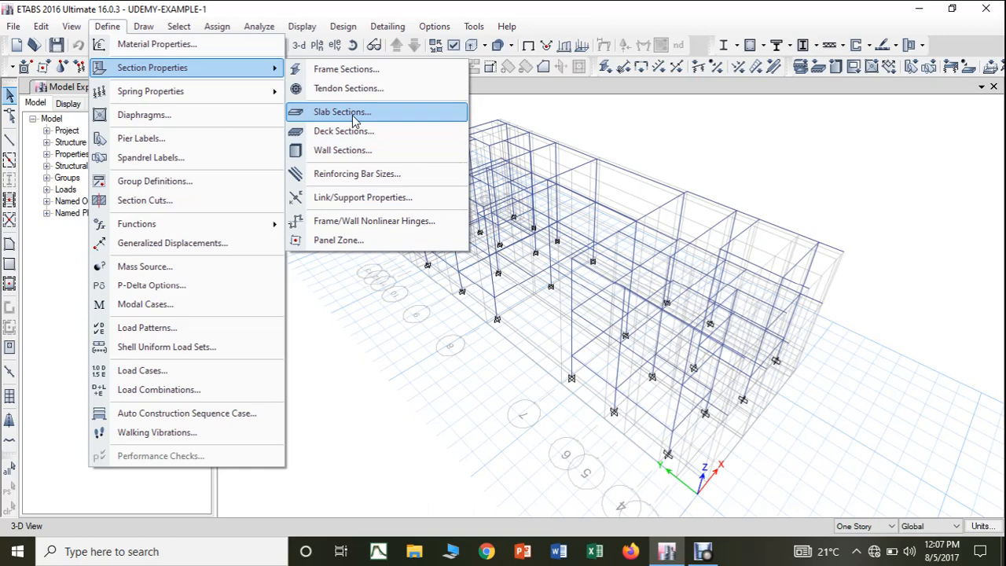
{"action": "left_click", "coordinate": [353, 115]}
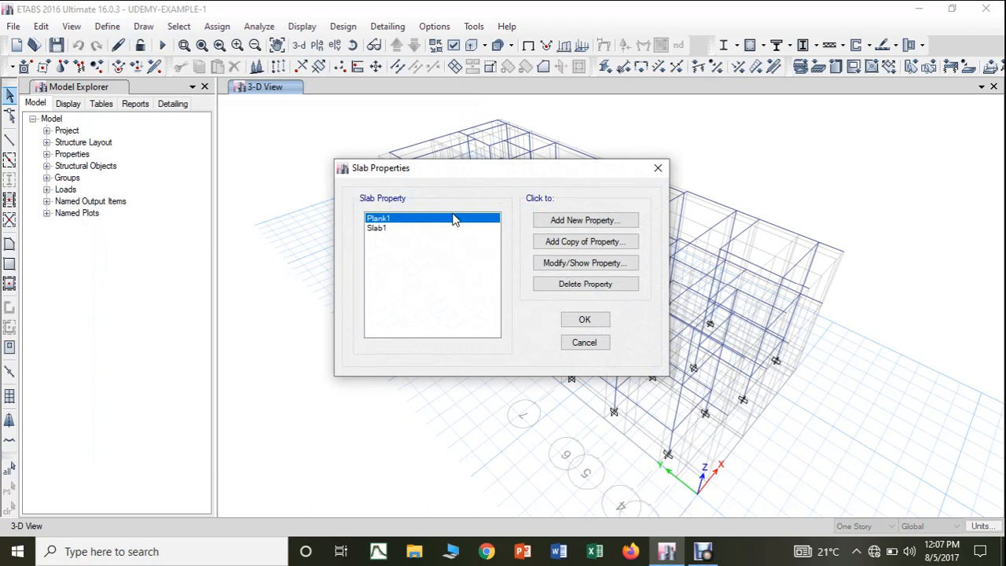
{"action": "left_click", "coordinate": [572, 284]}
{"action": "left_click", "coordinate": [517, 324]}
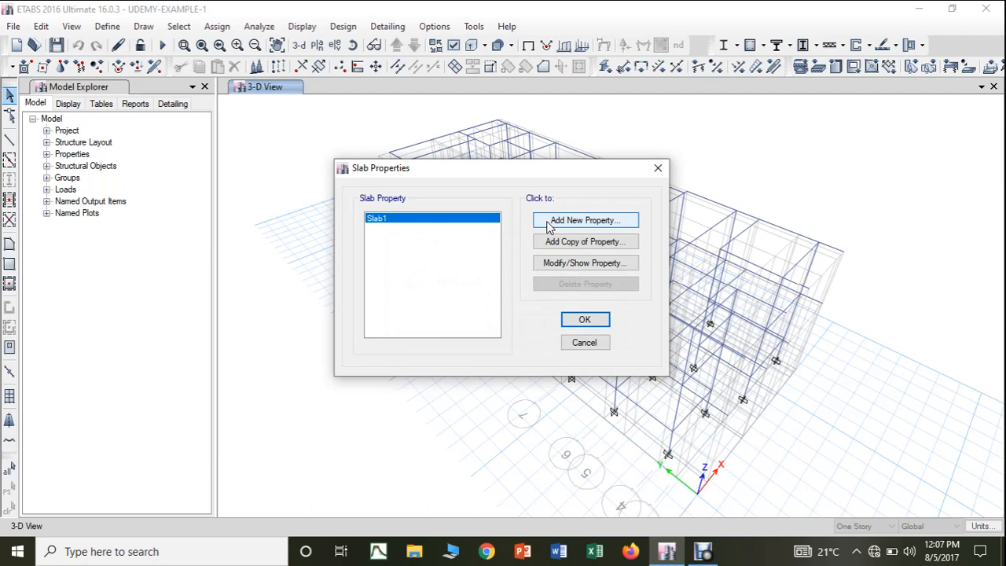
Add a new slab property named SLAB-6" and assign it the M20 material.
{"action": "left_click", "coordinate": [578, 222]}
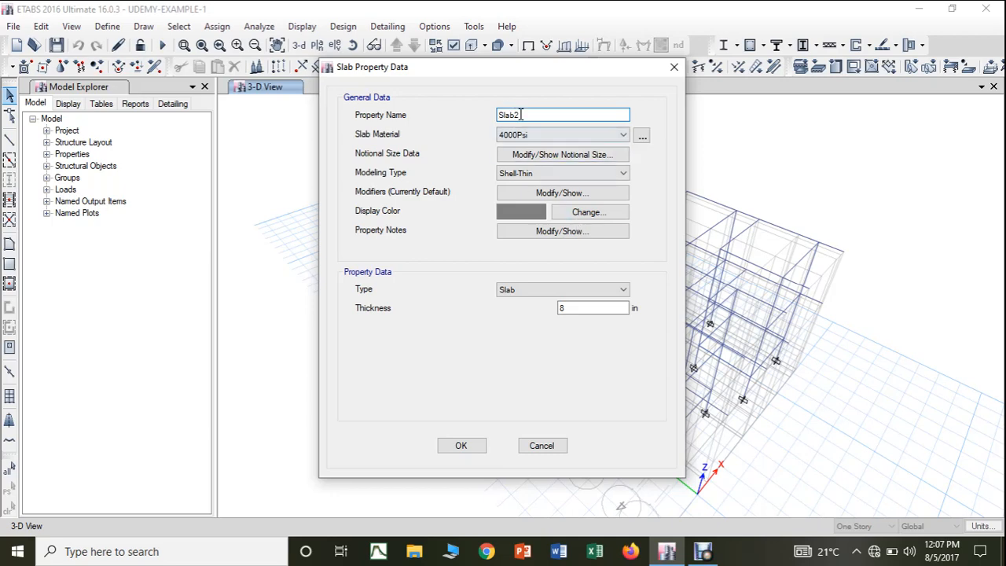
{"action": "left_click_drag", "start_coordinate": [528, 115], "coordinate": [478, 116]}
{"action": "type", "text": "SLAB"}
{"action": "type", "text": "-6\""}
{"action": "left_click", "coordinate": [542, 135]}
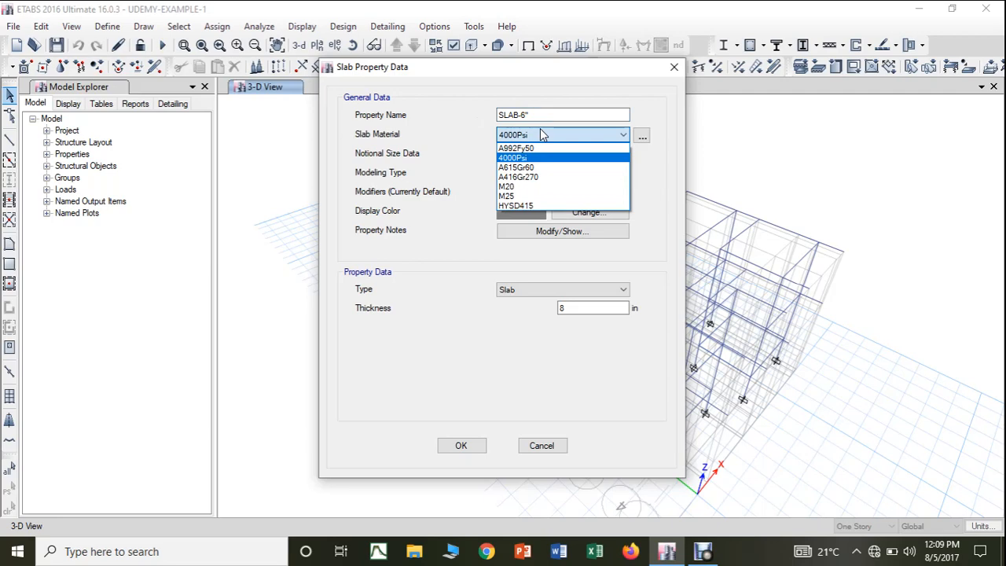
{"action": "left_click", "coordinate": [527, 187]}
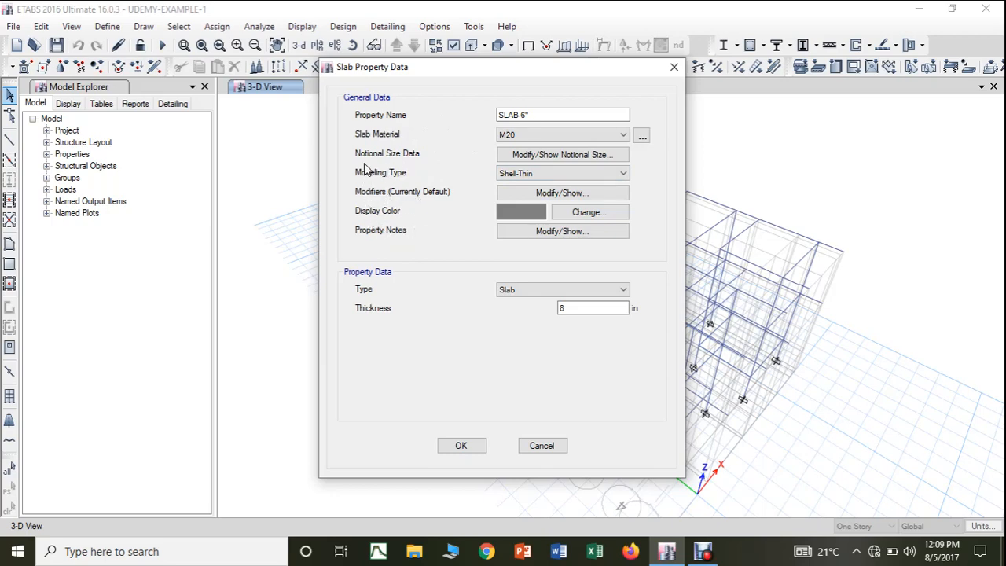
Set the modeling type of the SLAB-6" property to Membrane.
{"action": "left_click", "coordinate": [521, 175]}
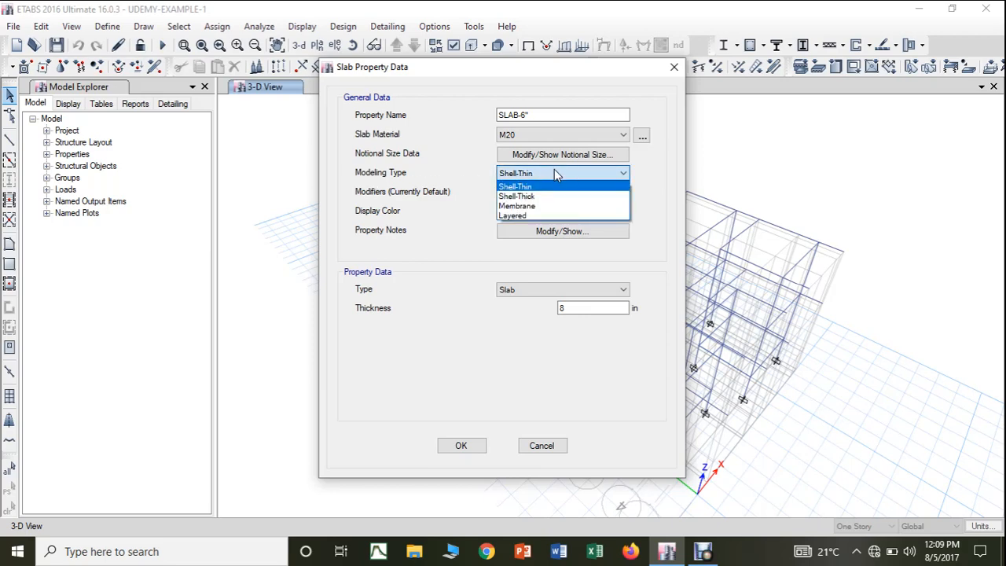
{"action": "left_click", "coordinate": [521, 173]}
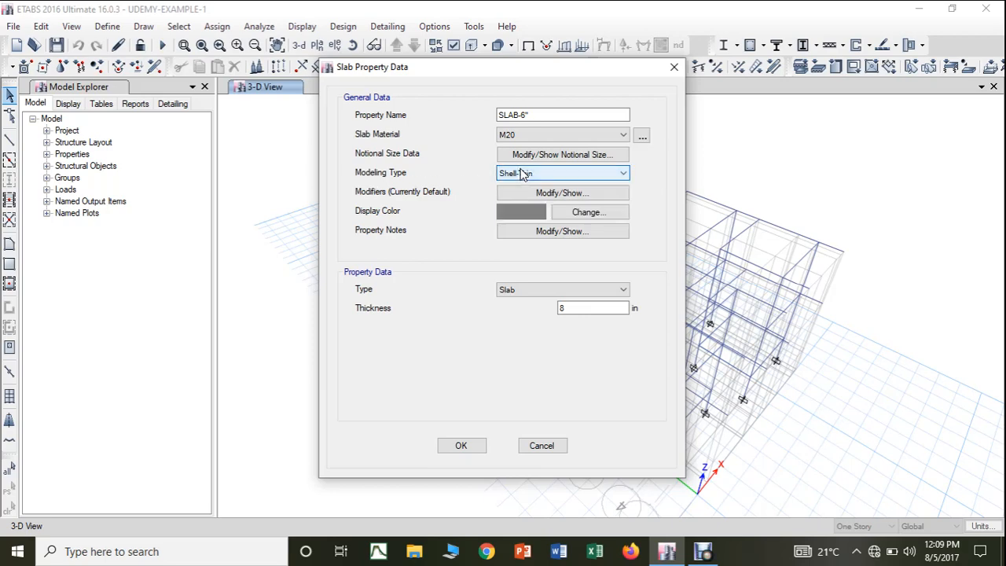
{"action": "left_click", "coordinate": [521, 174]}
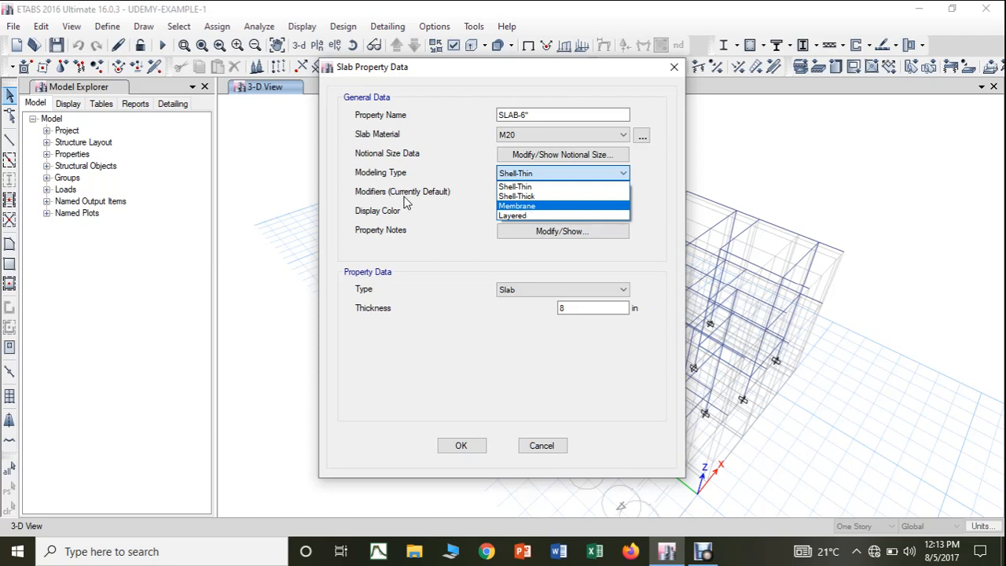
{"action": "left_click", "coordinate": [519, 207]}
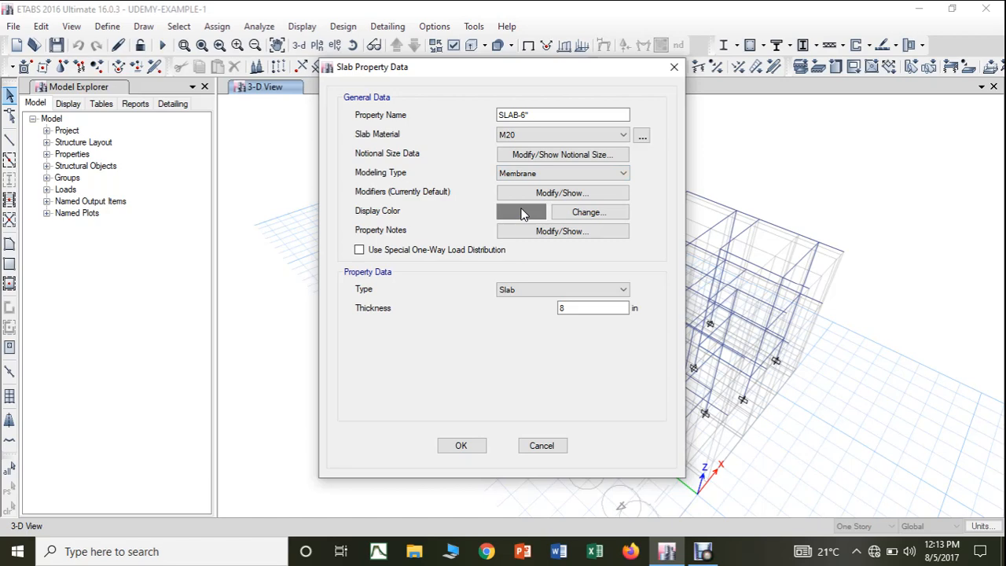
Try the Shell-Thick, Shell-Thin and Layered modeling types for the slab property and return it to Membrane.
{"action": "left_click", "coordinate": [541, 174]}
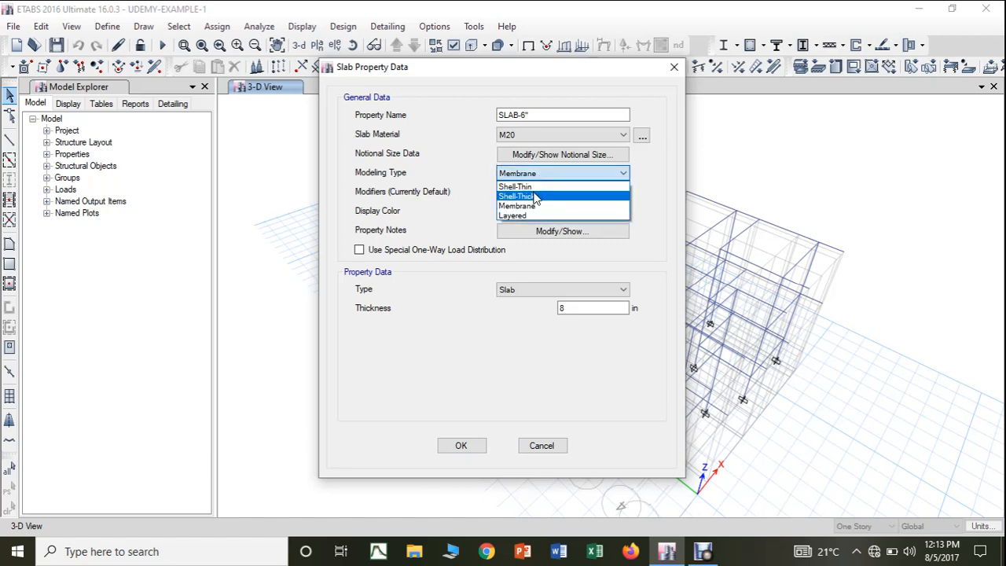
{"action": "left_click", "coordinate": [535, 196]}
{"action": "left_click", "coordinate": [531, 176]}
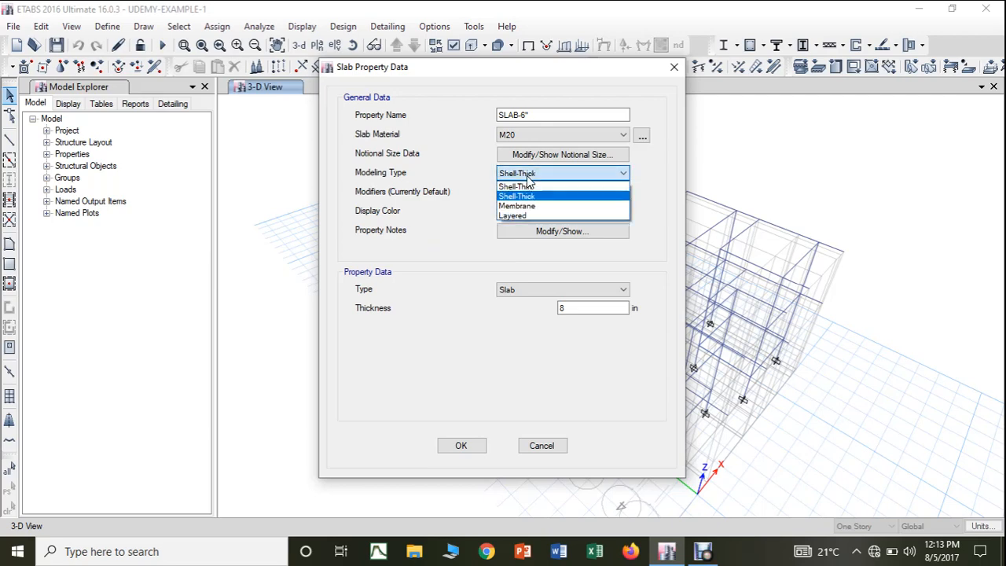
{"action": "left_click", "coordinate": [529, 187]}
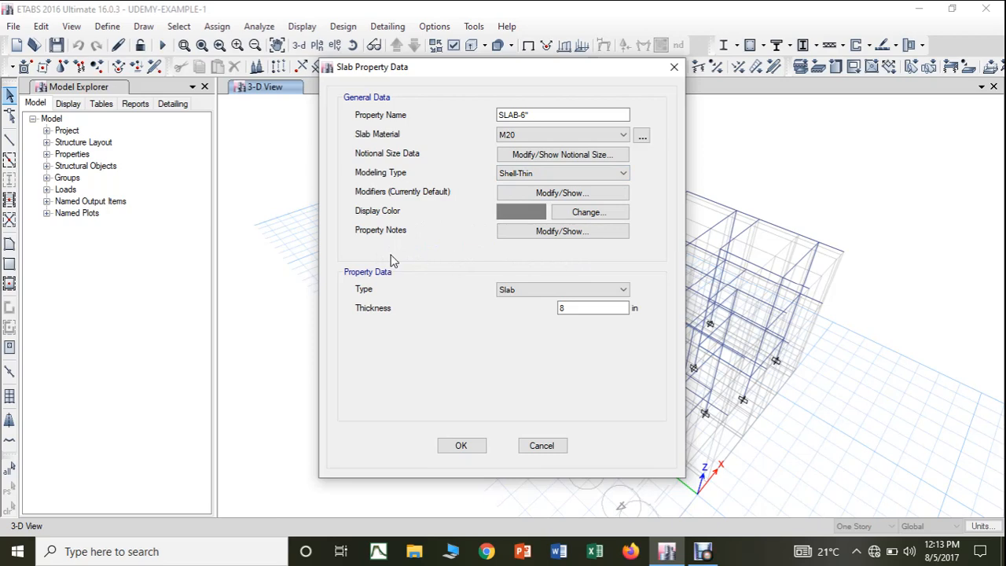
{"action": "left_click", "coordinate": [518, 174]}
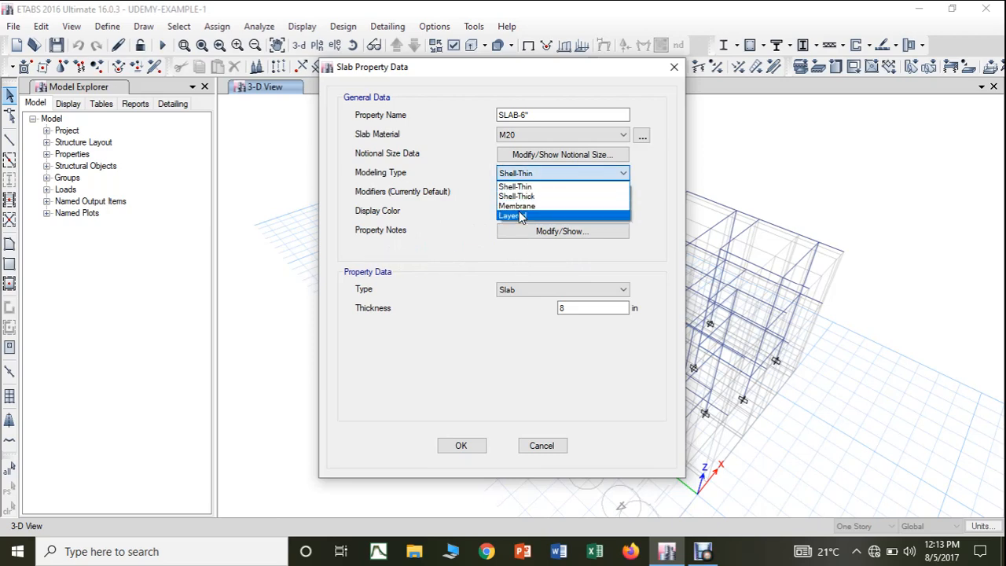
{"action": "left_click", "coordinate": [519, 217]}
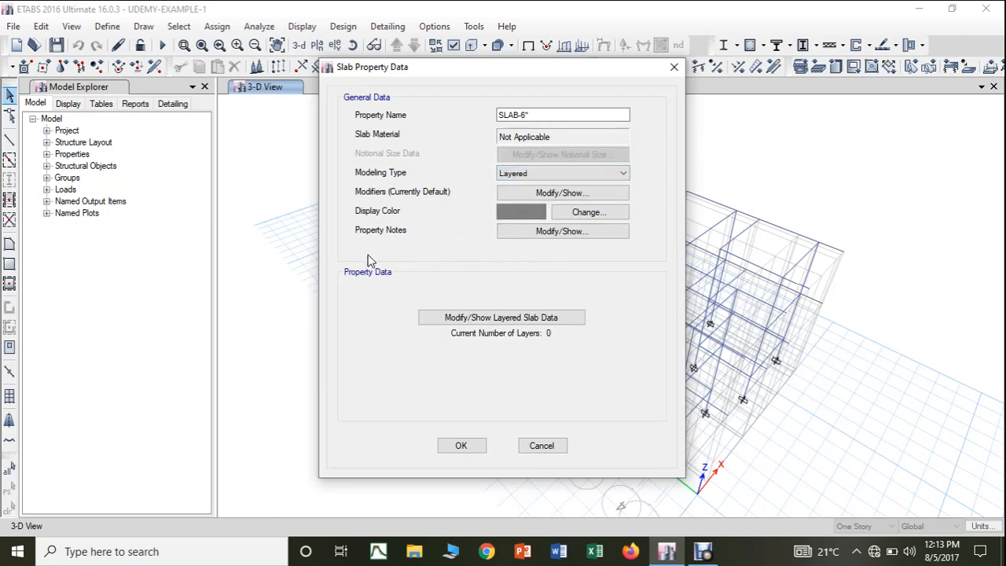
{"action": "left_click", "coordinate": [519, 173]}
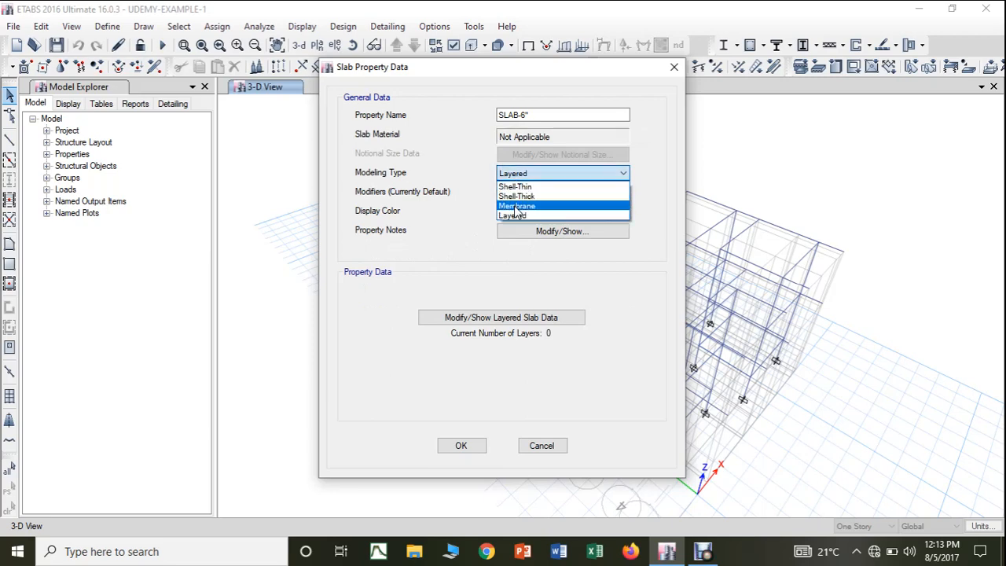
{"action": "left_click", "coordinate": [519, 207]}
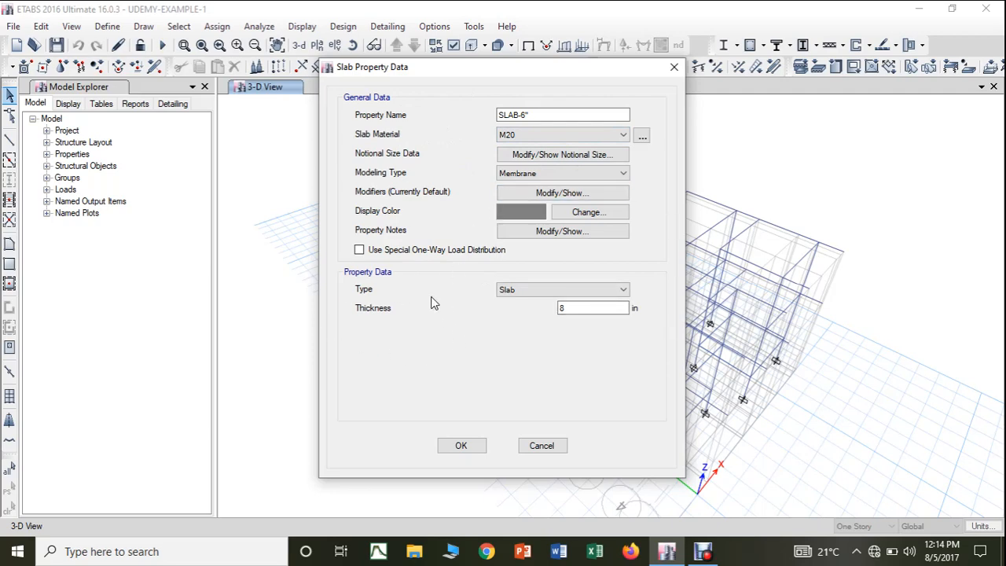
Keep the property type as Slab, set its thickness to 6 in, and save the slab definitions.
{"action": "left_click", "coordinate": [537, 297]}
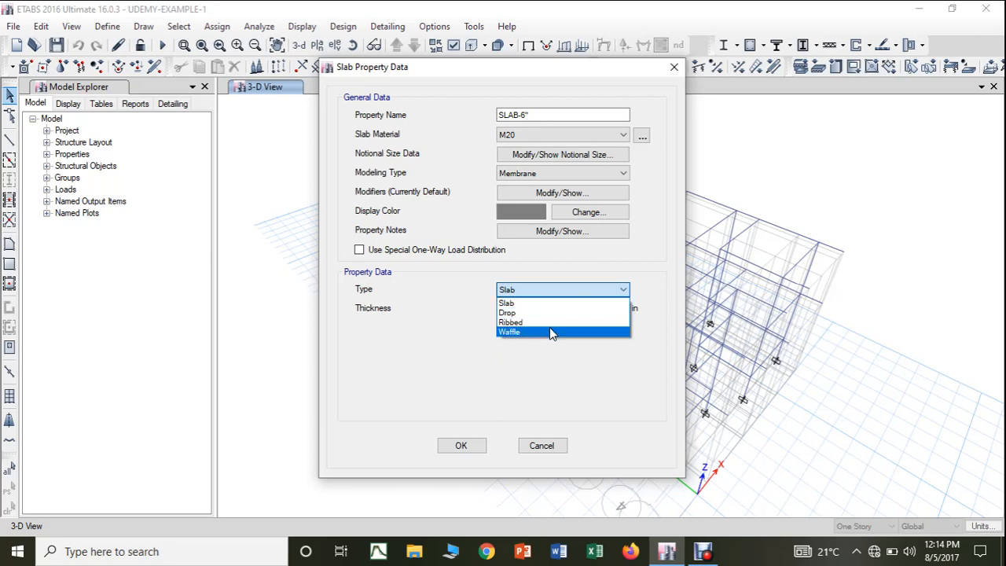
{"action": "left_click", "coordinate": [515, 294]}
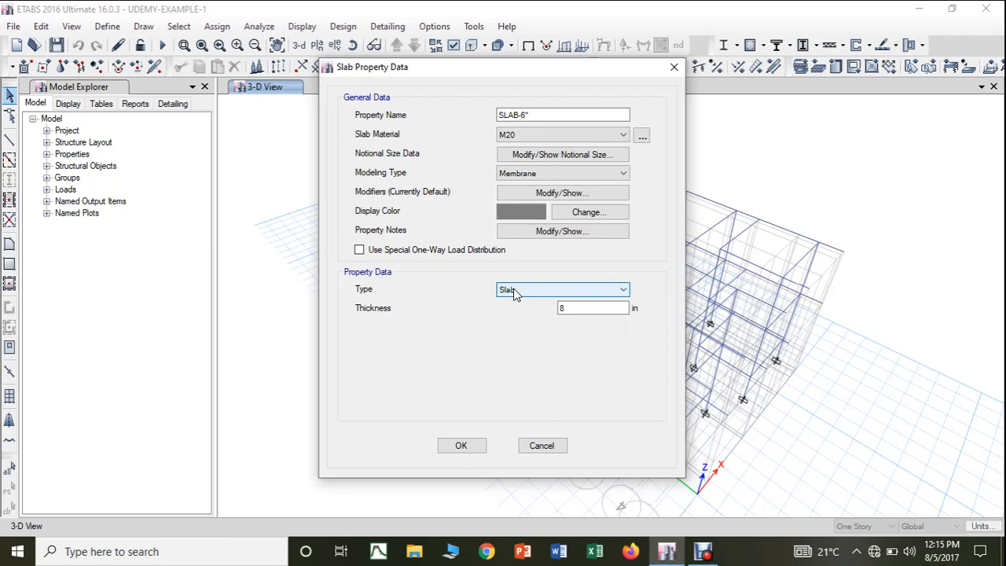
{"action": "key", "text": "Tab"}
{"action": "type", "text": "6"}
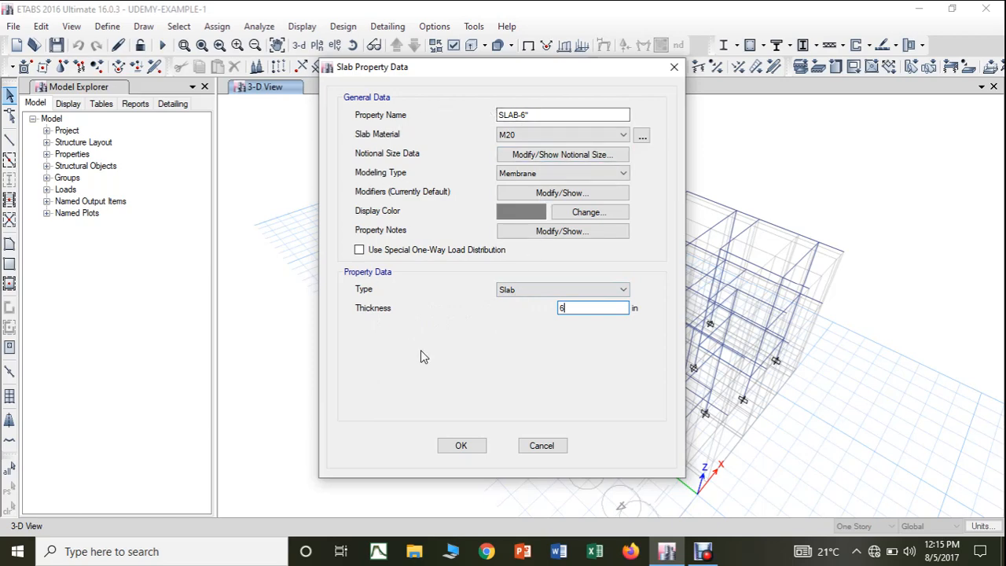
{"action": "left_click", "coordinate": [464, 446]}
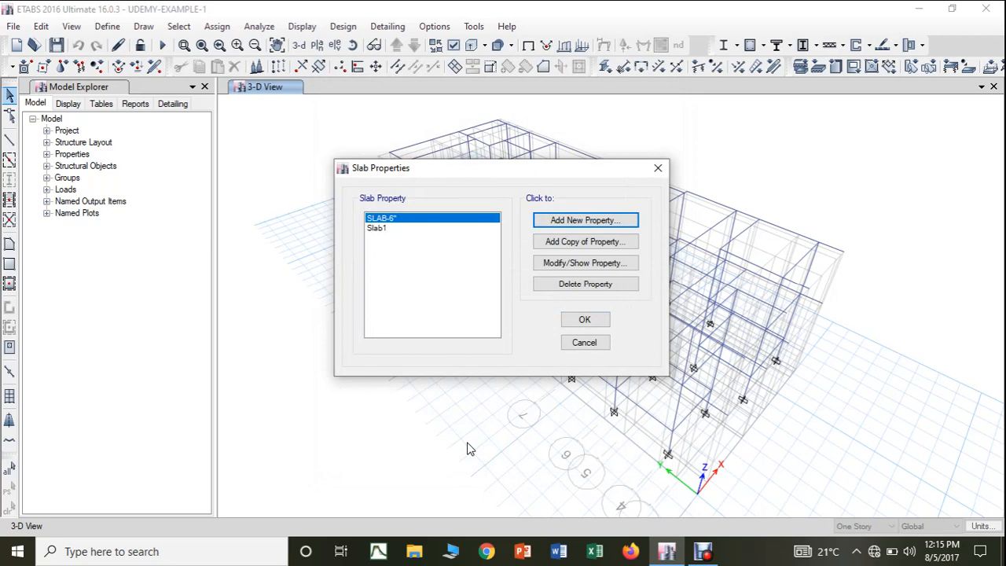
{"action": "left_click", "coordinate": [574, 323]}
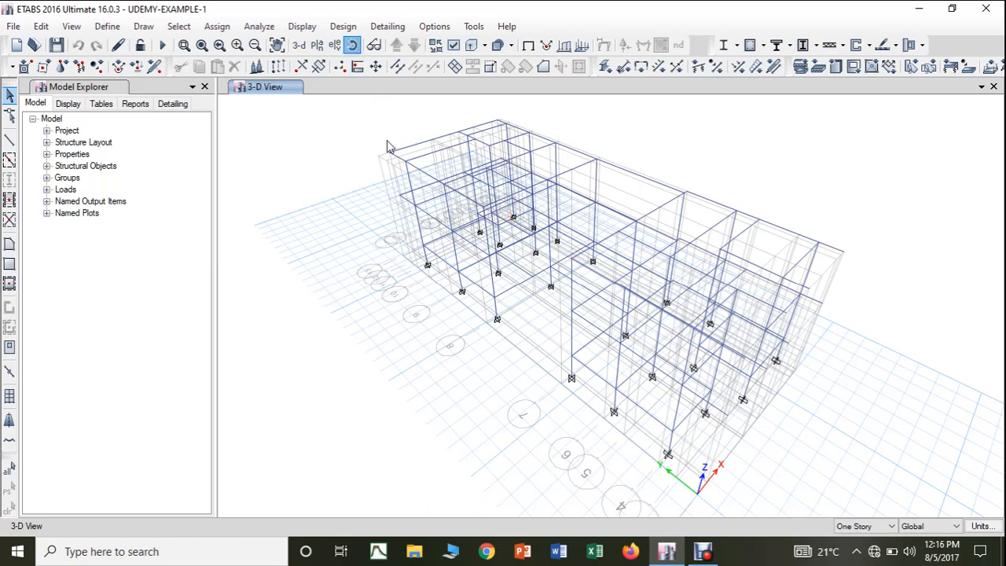
Show the default plan view of Story2 in place of the 3-D view.
{"action": "left_click", "coordinate": [353, 45]}
{"action": "left_click_drag", "start_coordinate": [558, 449], "coordinate": [641, 418]}
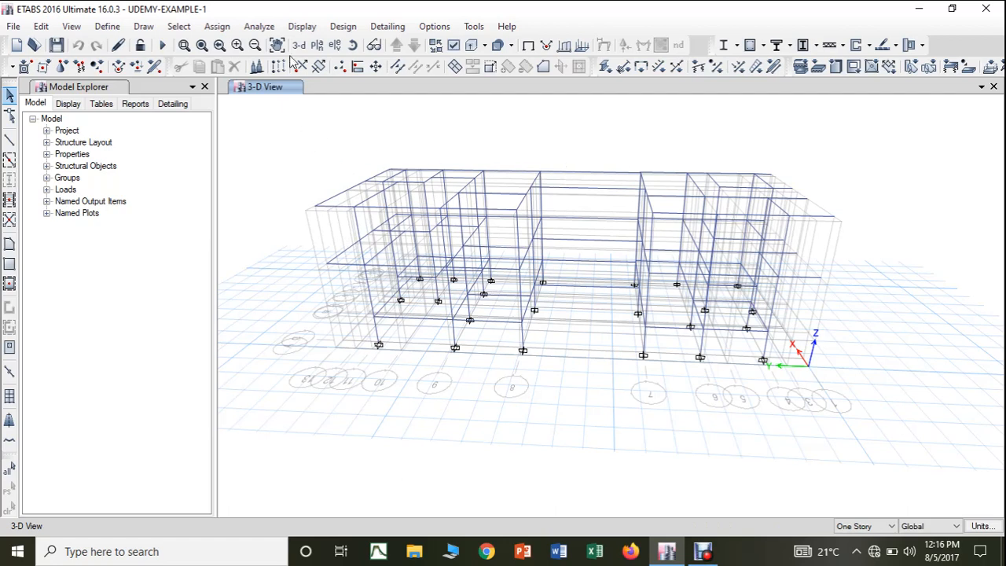
{"action": "left_click", "coordinate": [301, 27]}
{"action": "left_click", "coordinate": [254, 166]}
{"action": "left_click", "coordinate": [317, 46]}
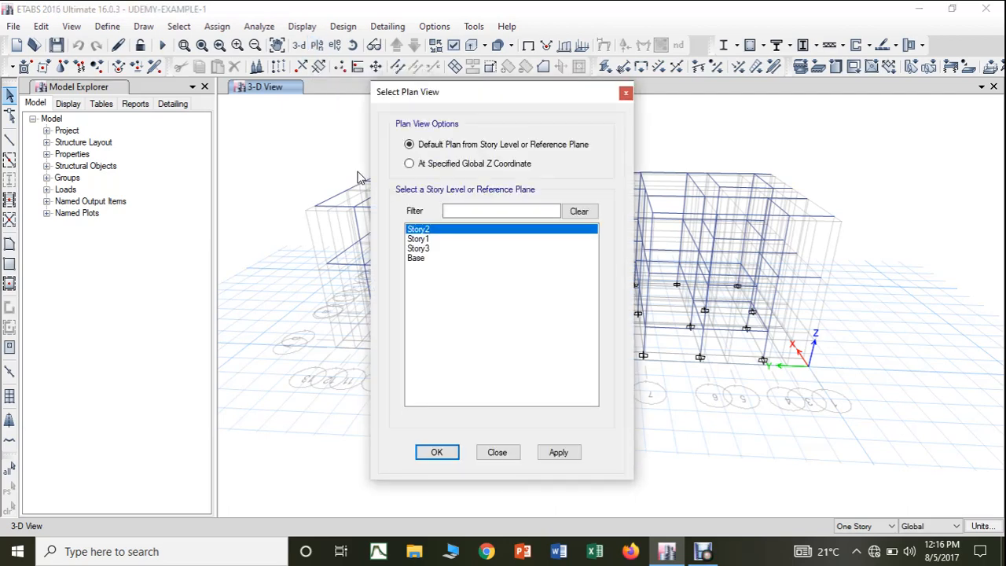
{"action": "left_click", "coordinate": [557, 452]}
{"action": "left_click", "coordinate": [438, 453]}
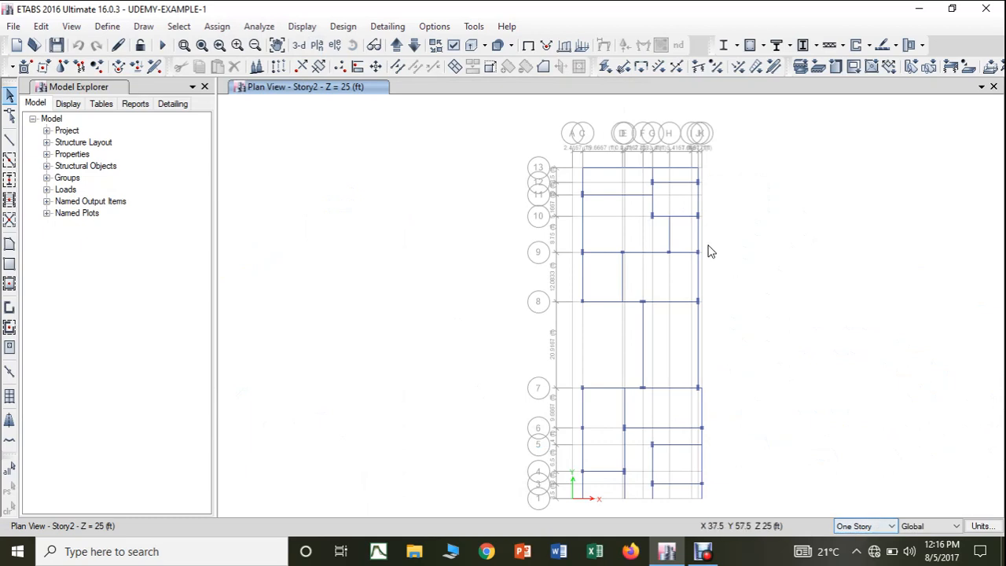
Start drawing floor areas by corner points on the Story2 plan with the SLAB-6" property.
{"action": "middle_click_drag", "start_coordinate": [629, 202], "coordinate": [533, 241]}
{"action": "scroll", "coordinate": [533, 240], "scroll_direction": "up", "scroll_amount": 5}
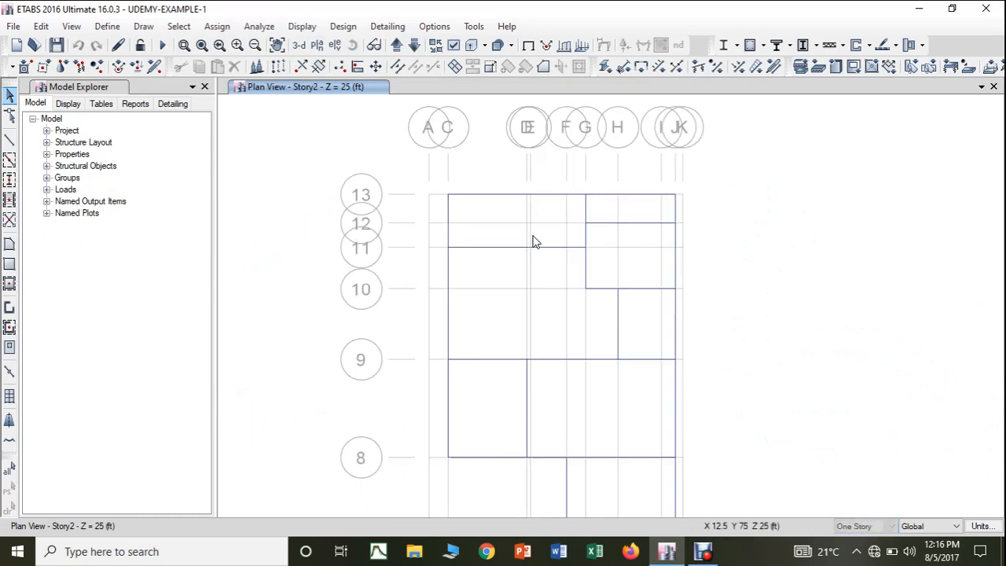
{"action": "scroll", "coordinate": [535, 243], "scroll_direction": "down", "scroll_amount": 2}
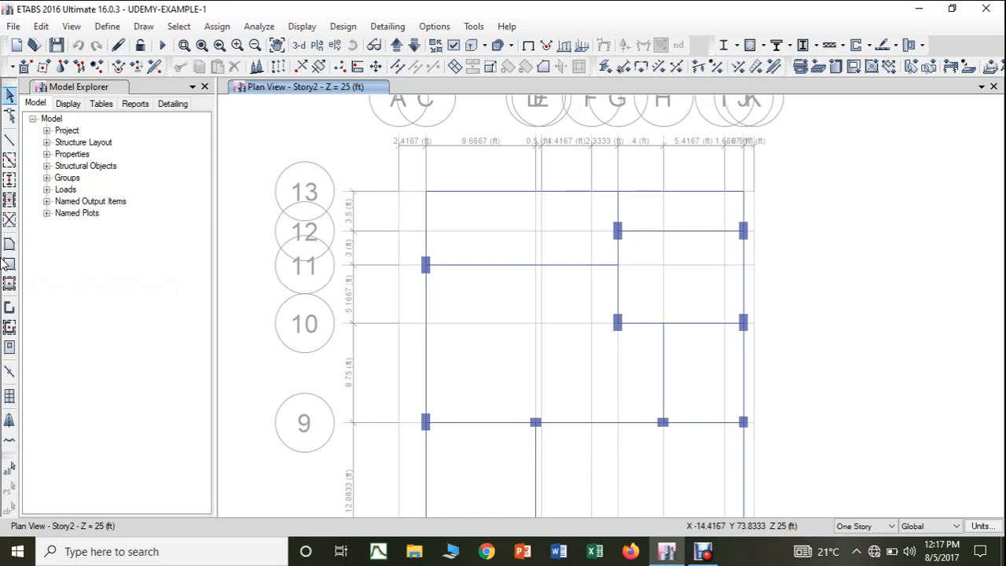
{"action": "left_click", "coordinate": [13, 250]}
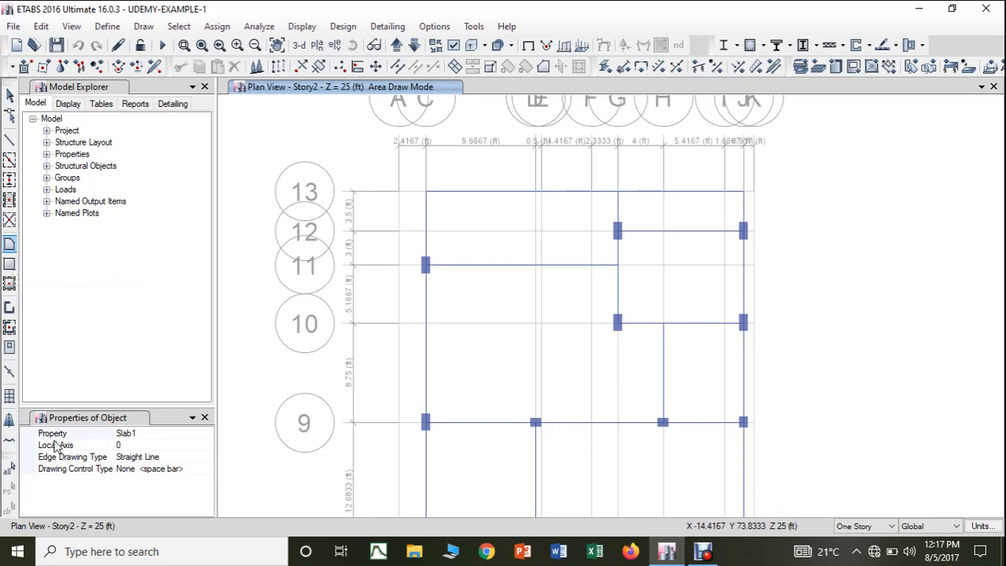
{"action": "left_click", "coordinate": [206, 434]}
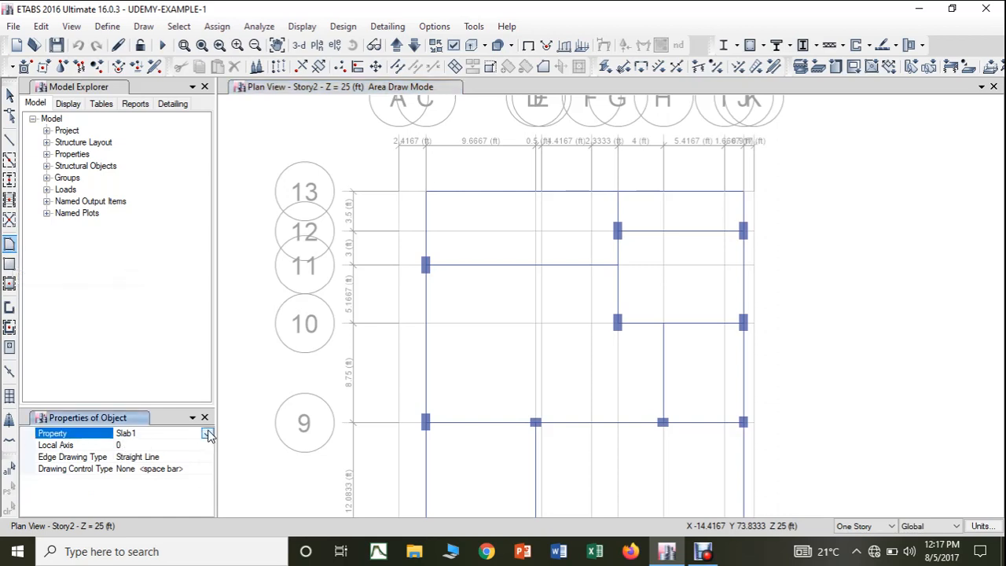
{"action": "left_click", "coordinate": [207, 434]}
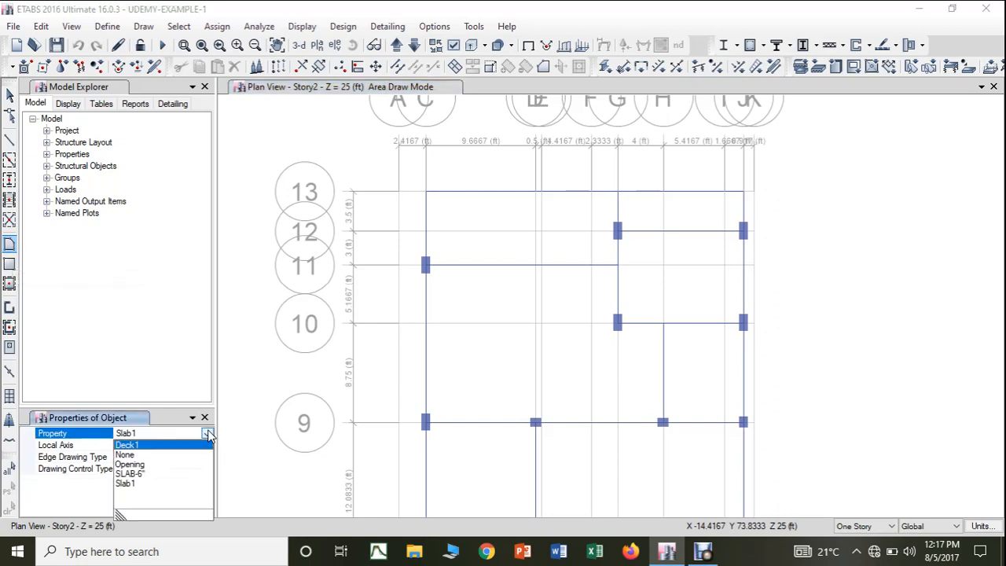
{"action": "left_click", "coordinate": [142, 474]}
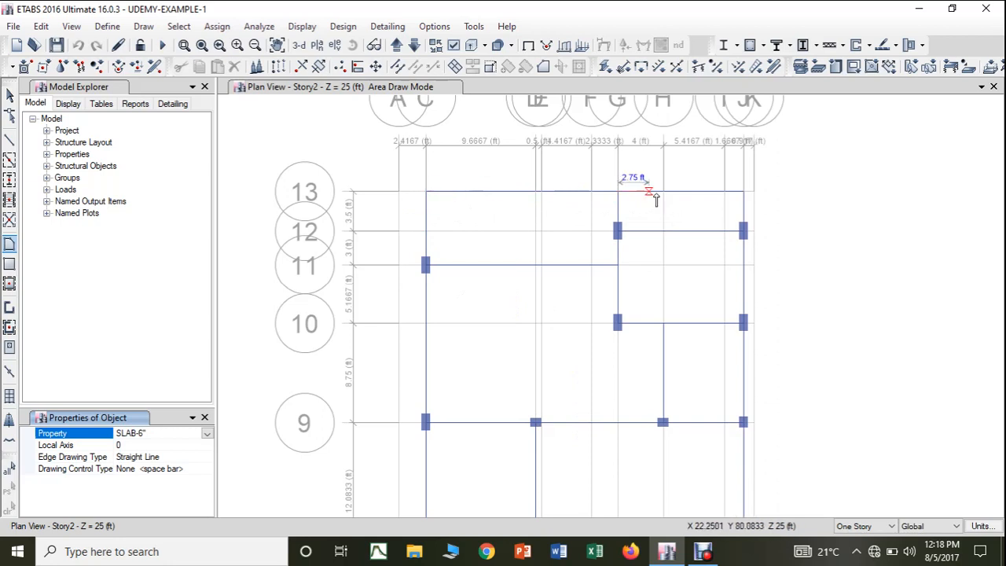
Draw a rectangular SLAB-6" slab between grid lines C and G and grid lines 11 and 13.
{"action": "scroll", "coordinate": [698, 315], "scroll_direction": "down", "scroll_amount": 3}
{"action": "middle_click_drag", "start_coordinate": [697, 322], "coordinate": [672, 202]}
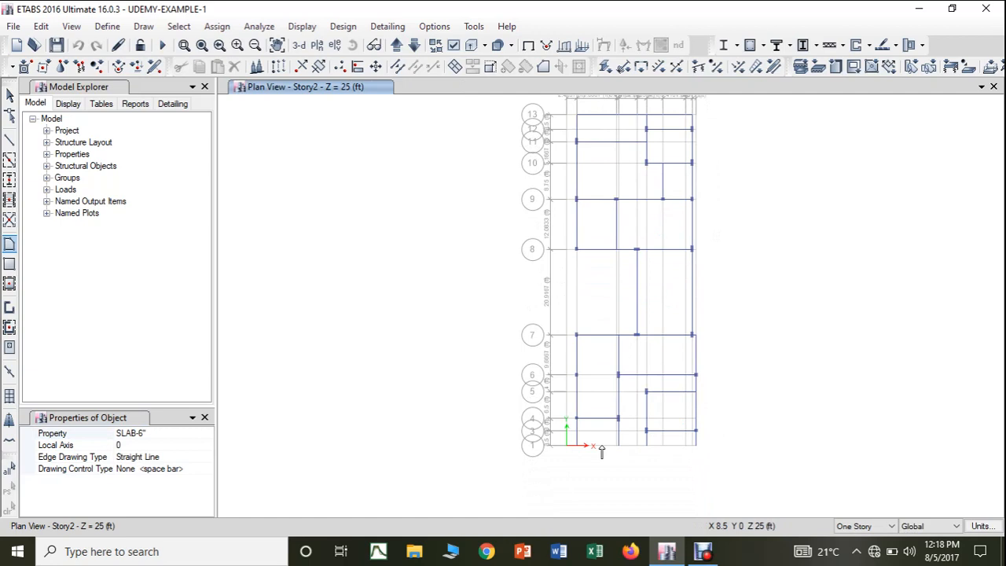
{"action": "middle_click_drag", "start_coordinate": [611, 232], "coordinate": [557, 325]}
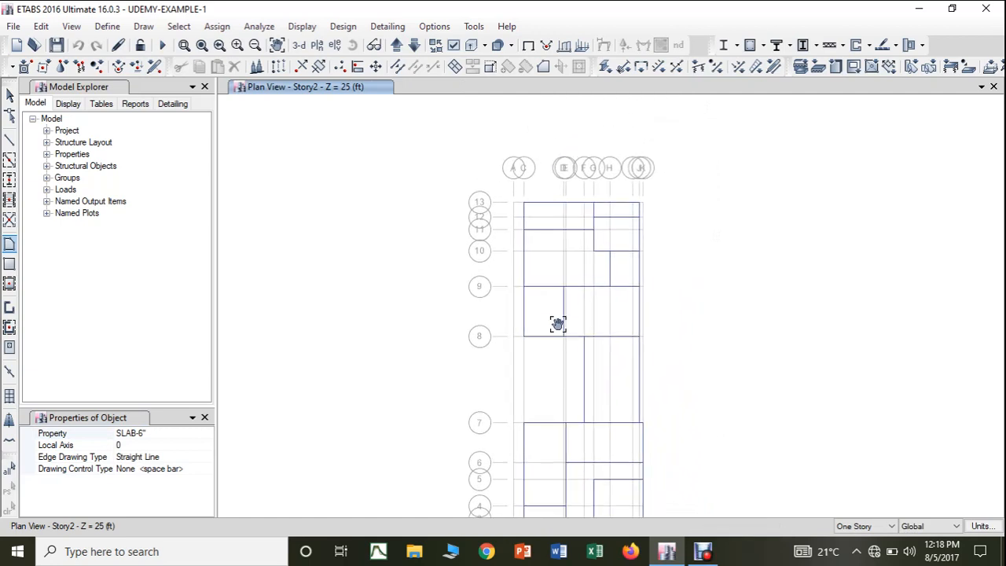
{"action": "scroll", "coordinate": [553, 284], "scroll_direction": "up", "scroll_amount": 3}
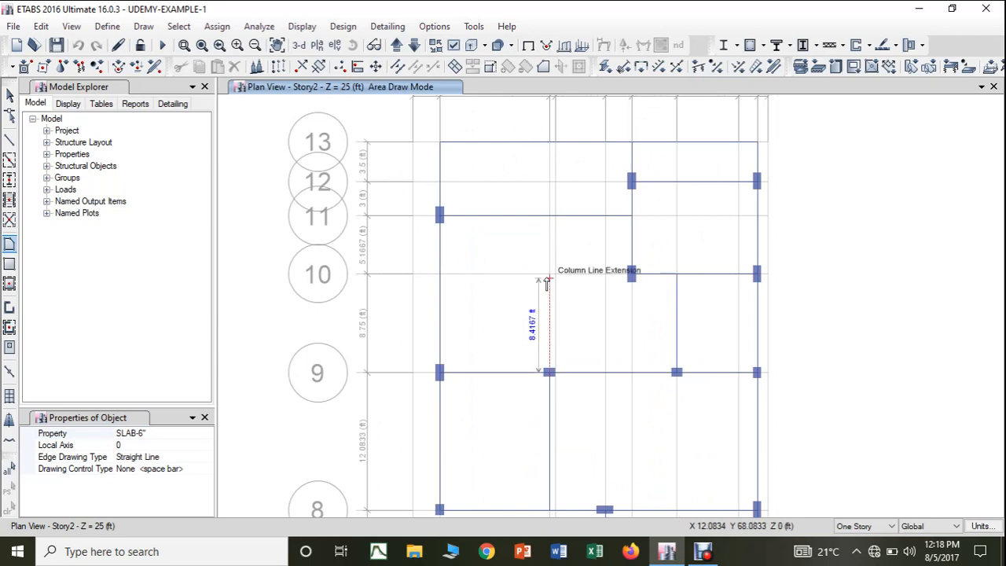
{"action": "middle_click_drag", "start_coordinate": [507, 291], "coordinate": [512, 330]}
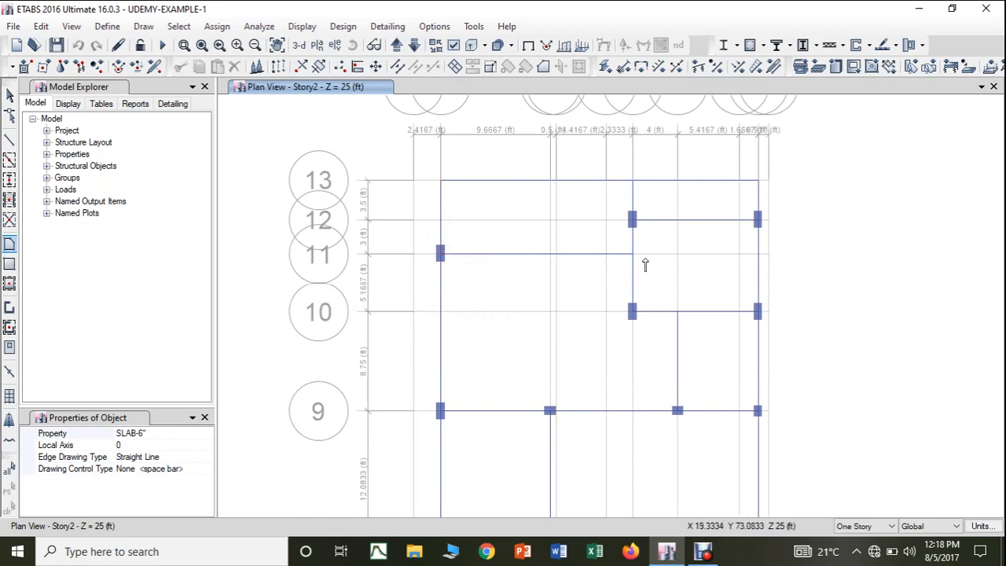
{"action": "left_click", "coordinate": [440, 254]}
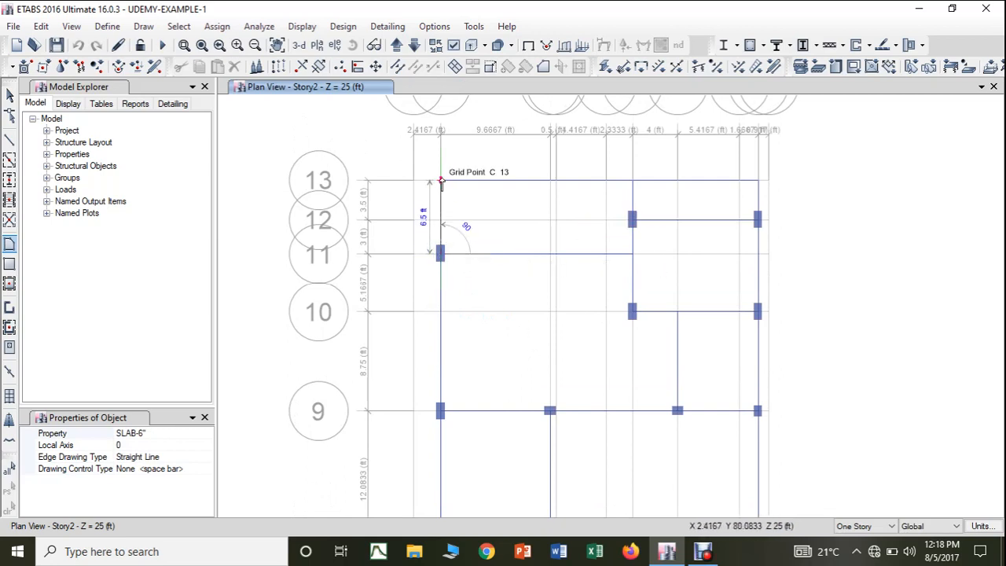
{"action": "left_click", "coordinate": [633, 181]}
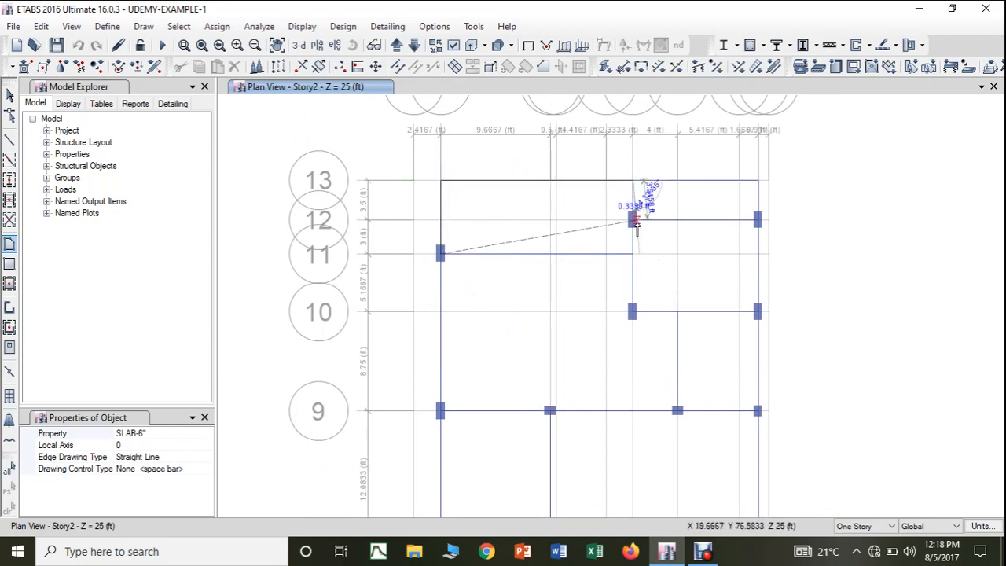
{"action": "left_click", "coordinate": [633, 253]}
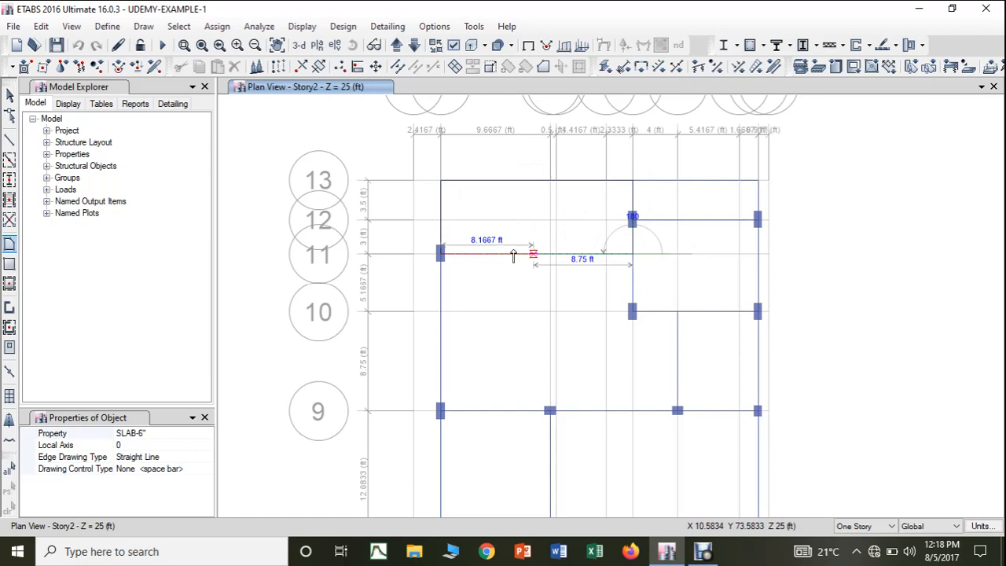
{"action": "double_click", "coordinate": [441, 253]}
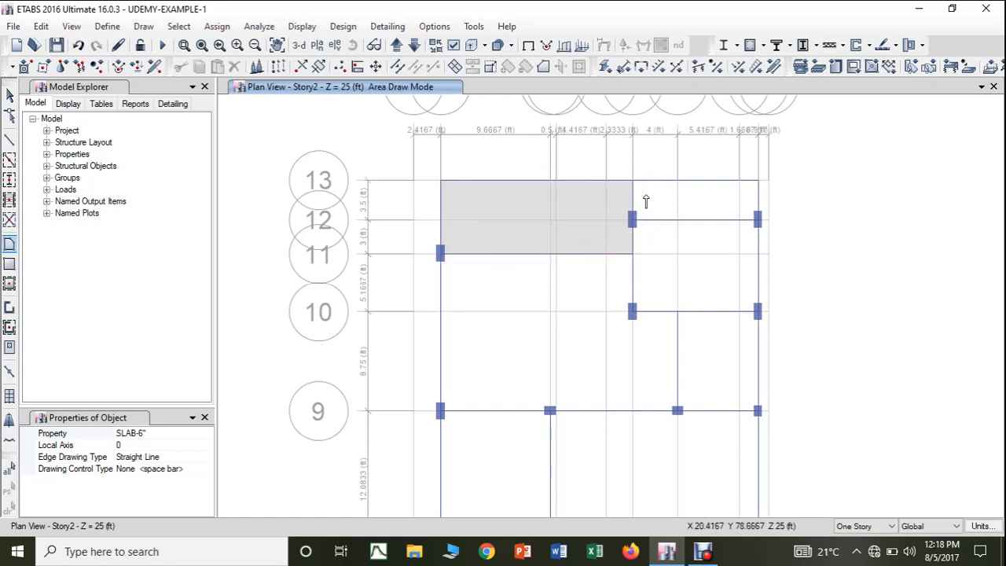
{"action": "key", "text": "Escape"}
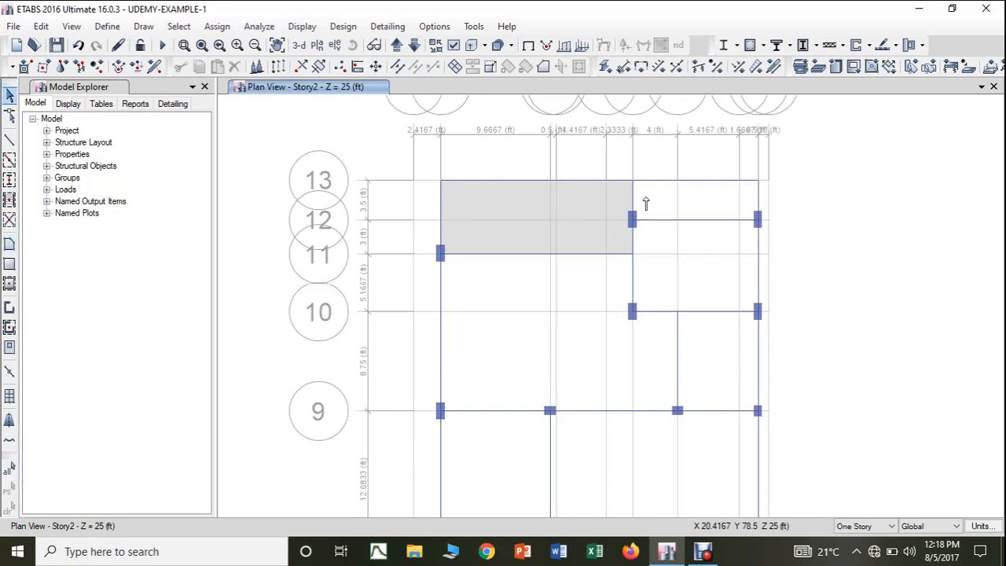
Draw a rectangular SLAB-6" slab between grid lines G and J and grid lines 10 and 13.
{"action": "left_click", "coordinate": [11, 246]}
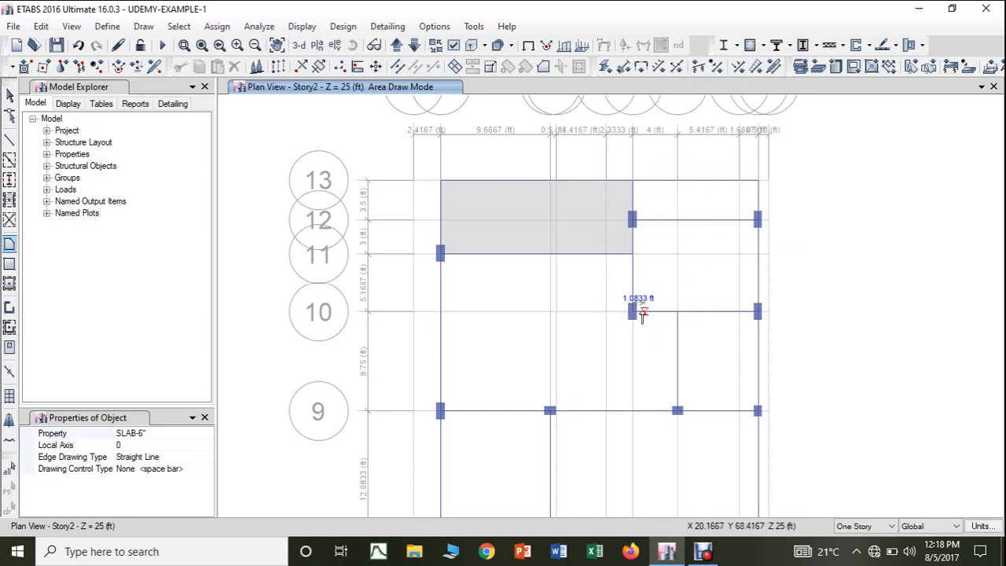
{"action": "left_click", "coordinate": [633, 221]}
{"action": "left_click", "coordinate": [633, 312]}
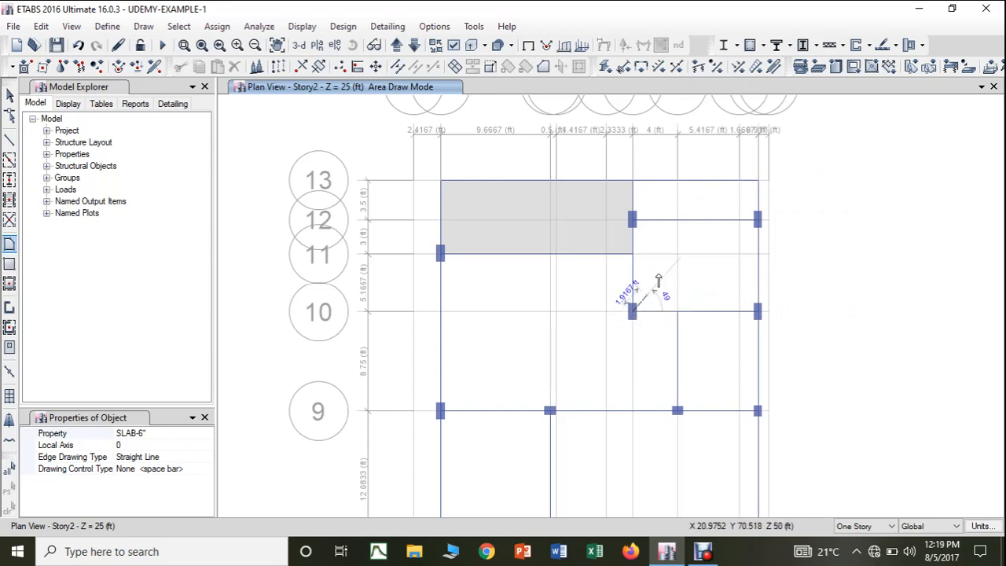
{"action": "left_click", "coordinate": [633, 181]}
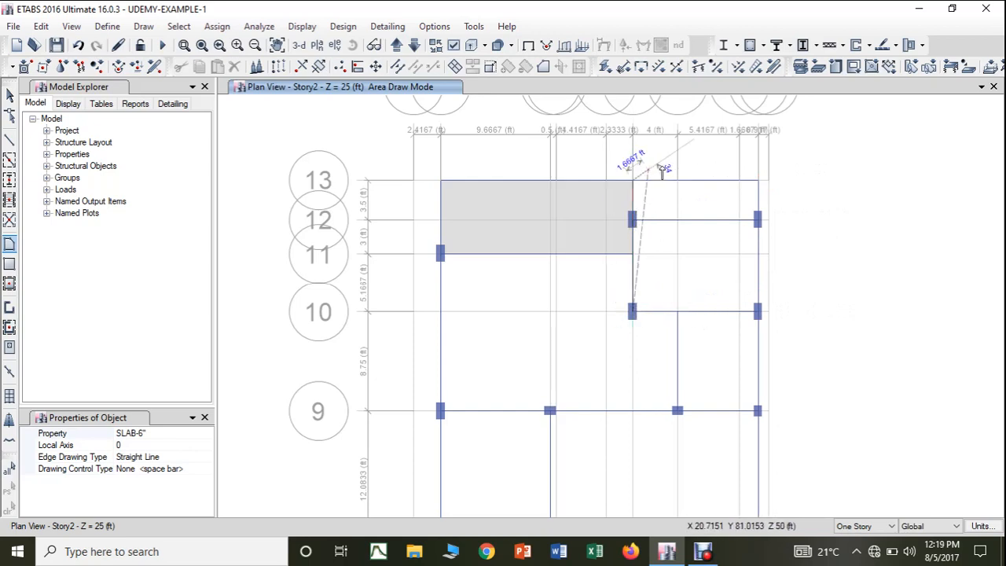
{"action": "left_click", "coordinate": [760, 183]}
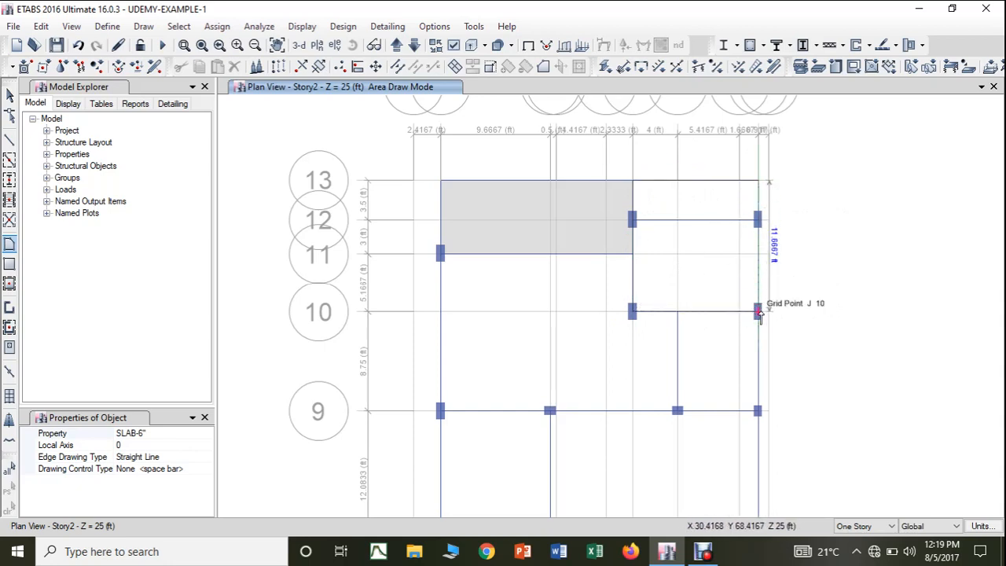
{"action": "left_click", "coordinate": [758, 310]}
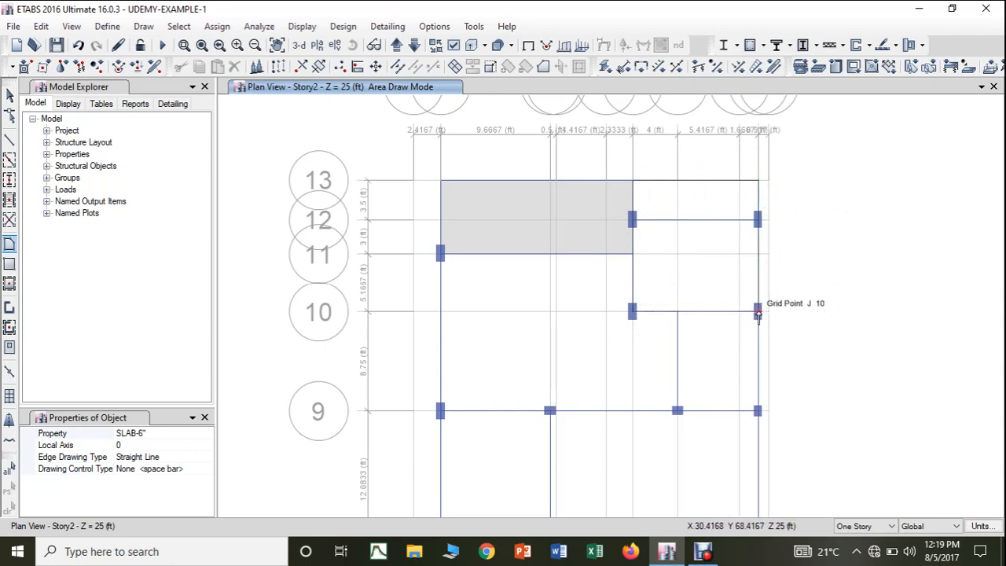
{"action": "double_click", "coordinate": [633, 313]}
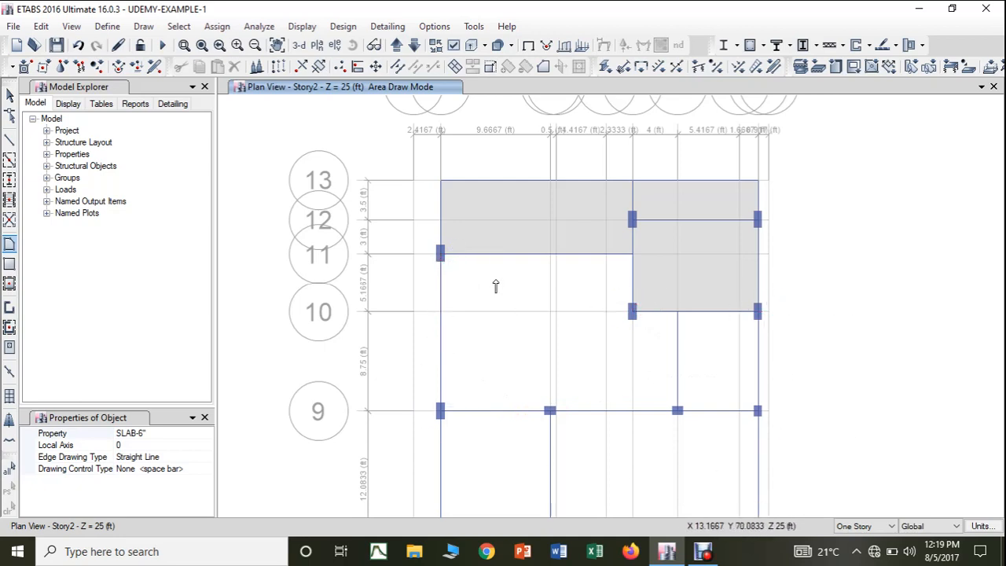
Draw an L-shaped SLAB-6" slab through grid points C-11, C-9, J-9, J-10, G-10 and G-11, and end slab drawing.
{"action": "left_click", "coordinate": [441, 254]}
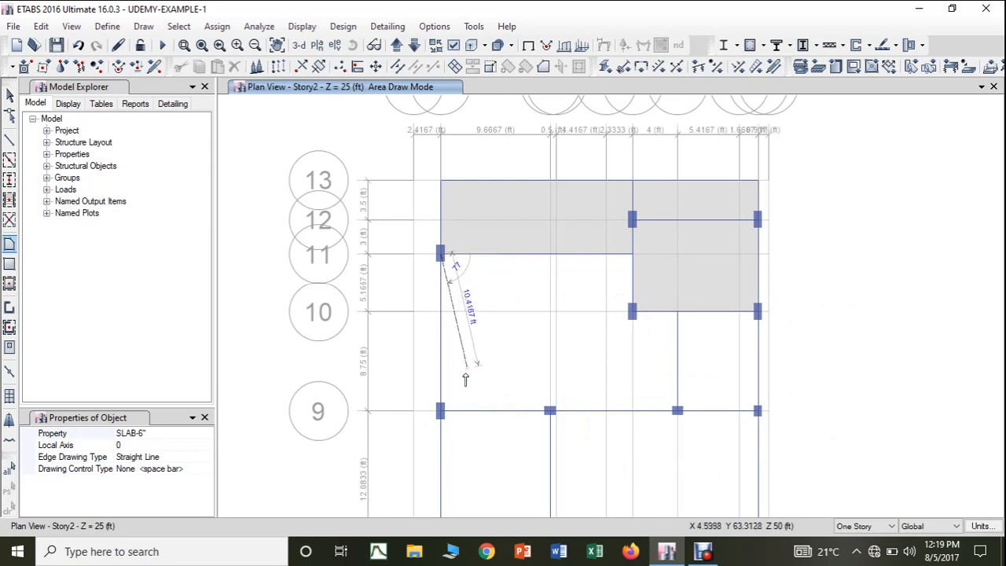
{"action": "left_click", "coordinate": [440, 409]}
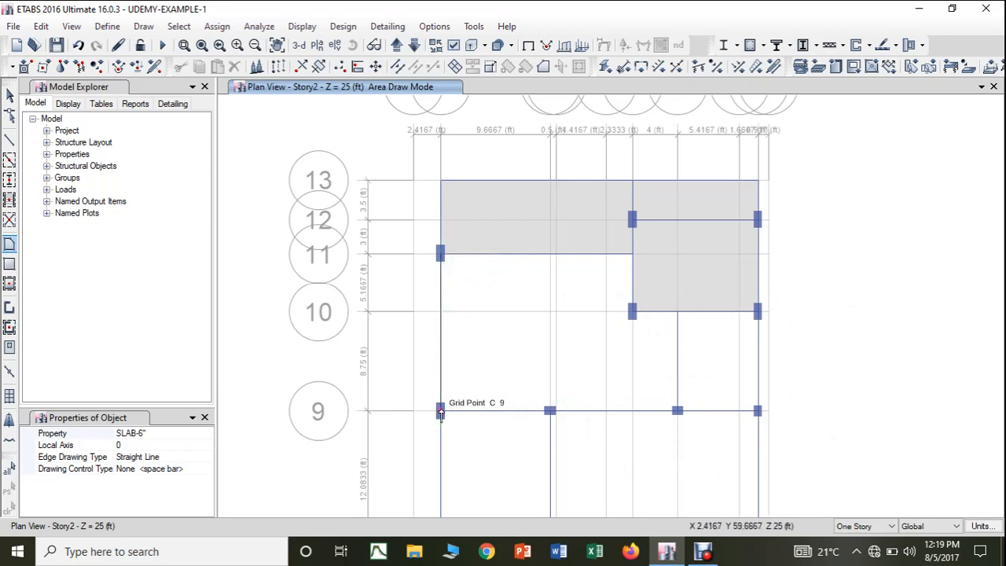
{"action": "left_click", "coordinate": [759, 410]}
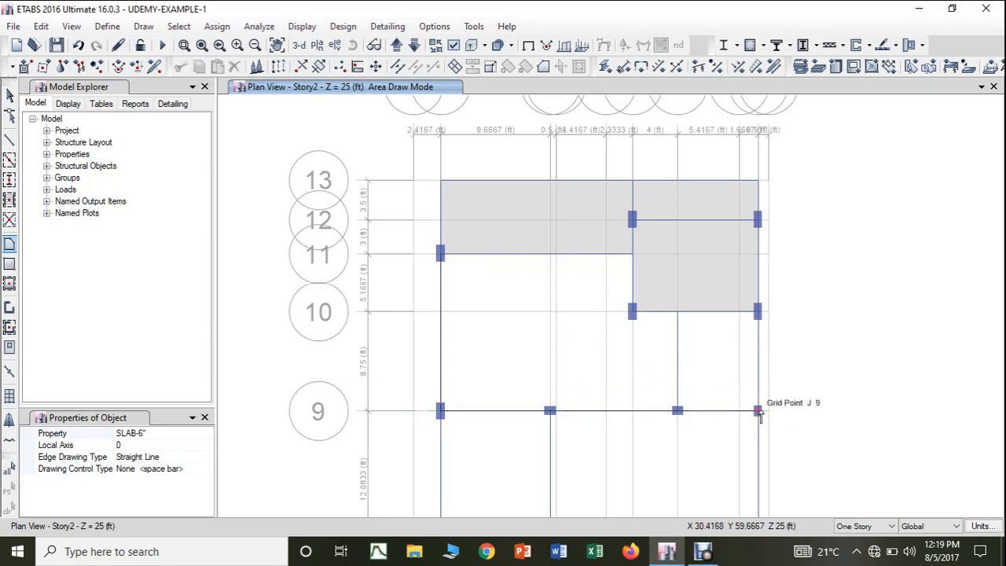
{"action": "left_click", "coordinate": [759, 312]}
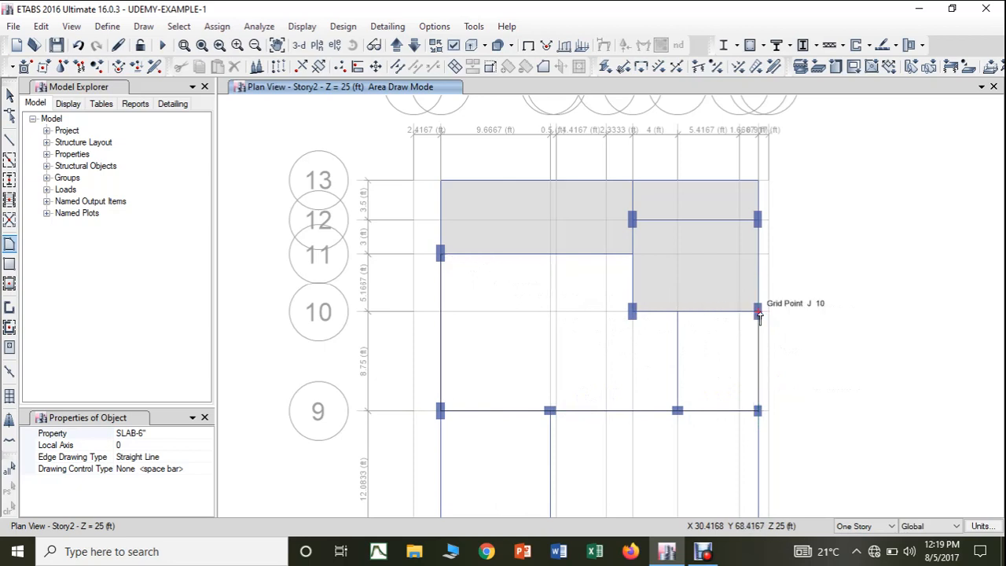
{"action": "left_click", "coordinate": [633, 312]}
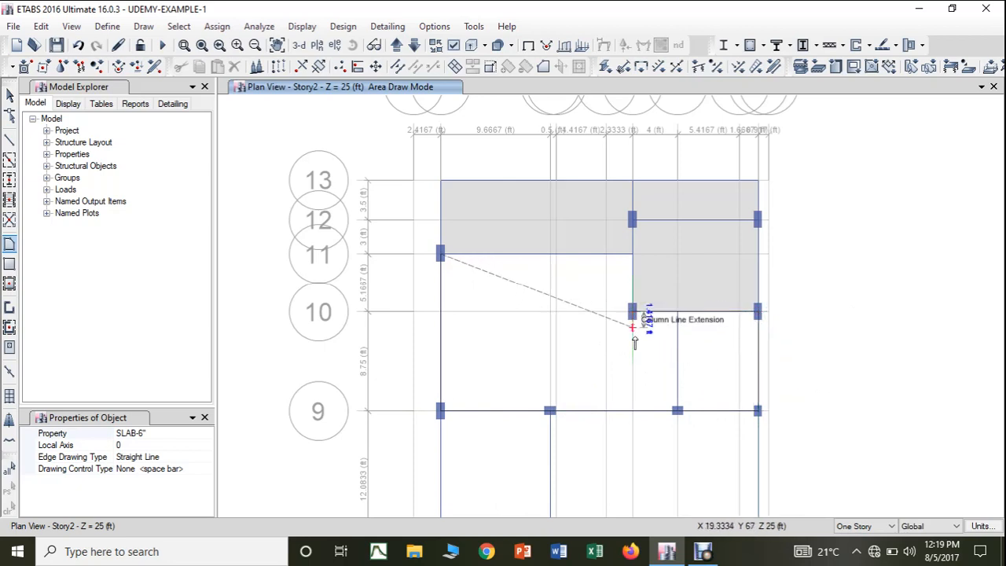
{"action": "left_click", "coordinate": [633, 255]}
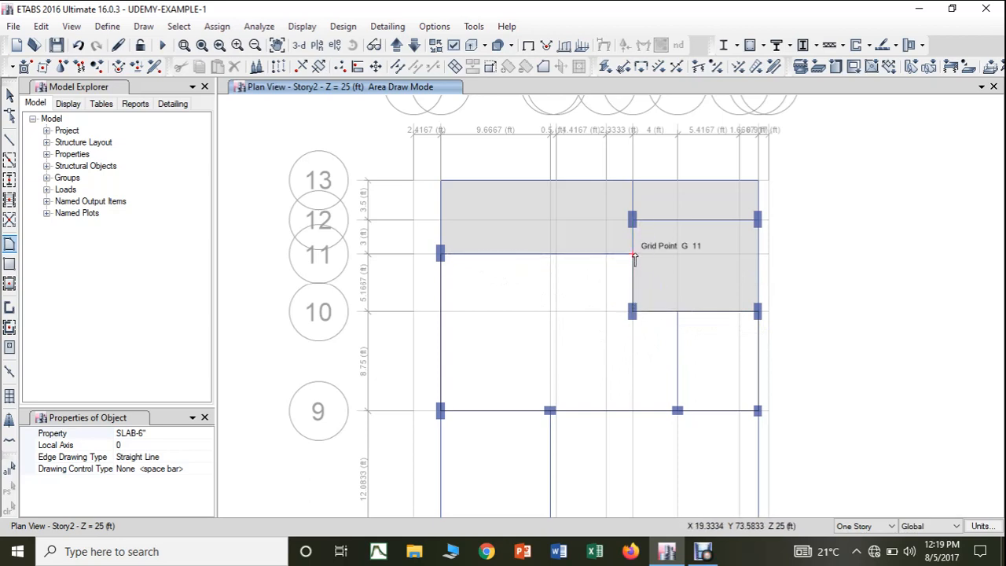
{"action": "double_click", "coordinate": [440, 254]}
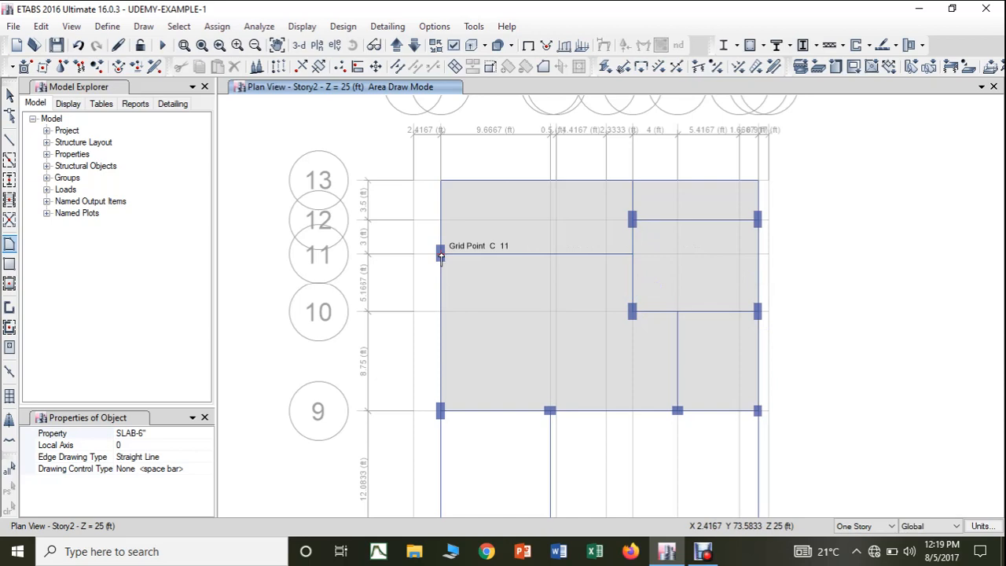
{"action": "key", "text": "Escape"}
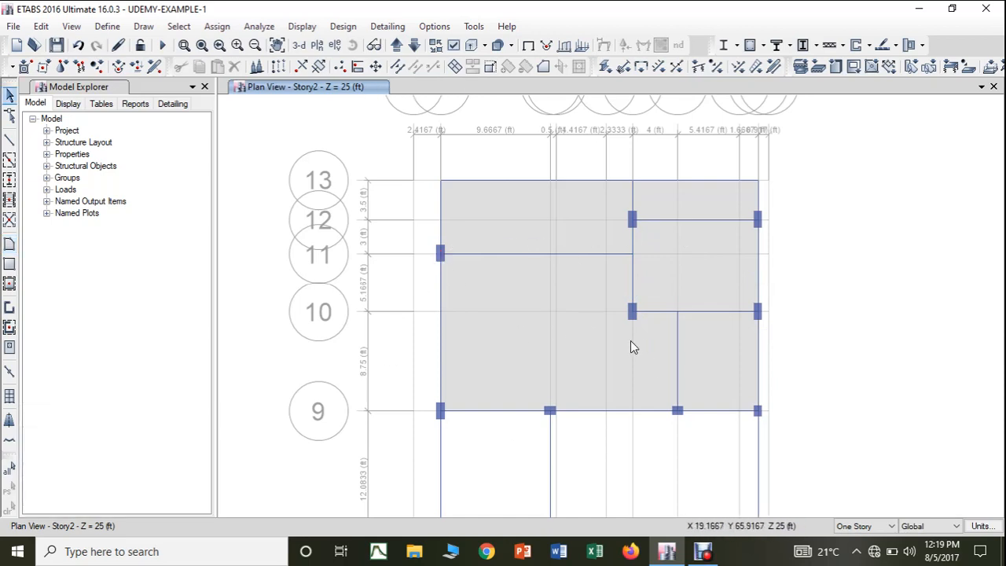
Select each of the three drawn slabs in turn to check its outline, and clear the selection.
{"action": "left_click", "coordinate": [528, 220]}
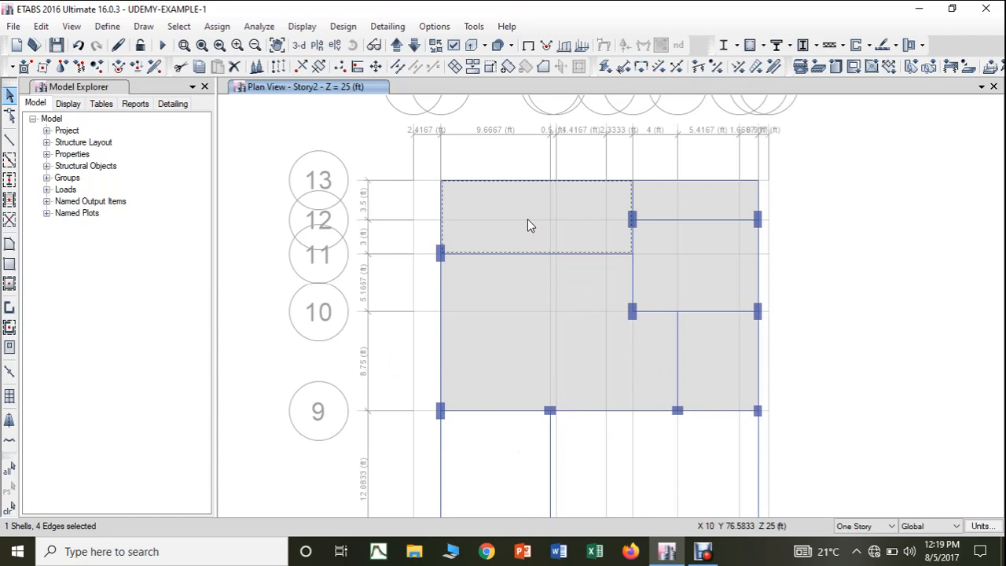
{"action": "left_click", "coordinate": [703, 254]}
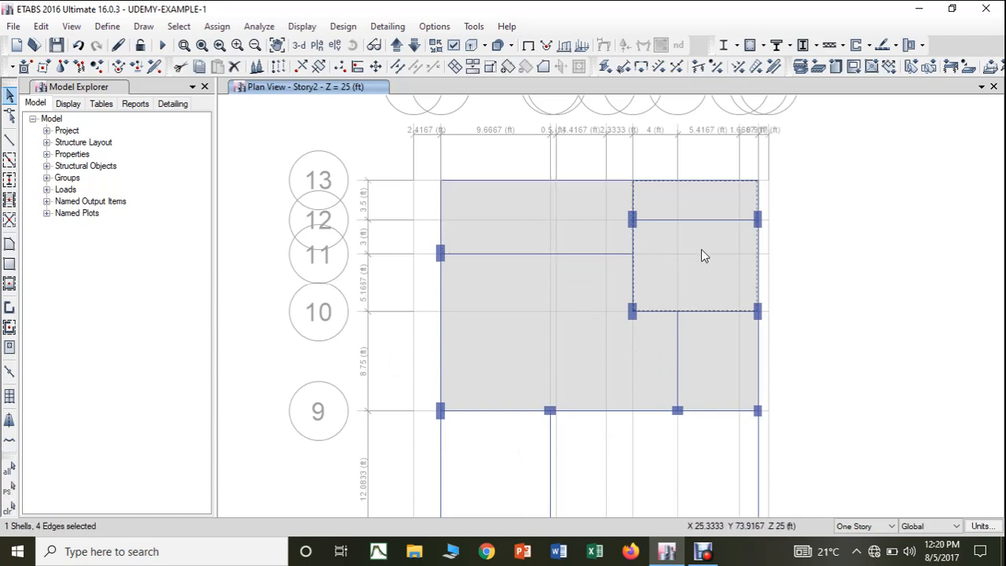
{"action": "left_click", "coordinate": [616, 368]}
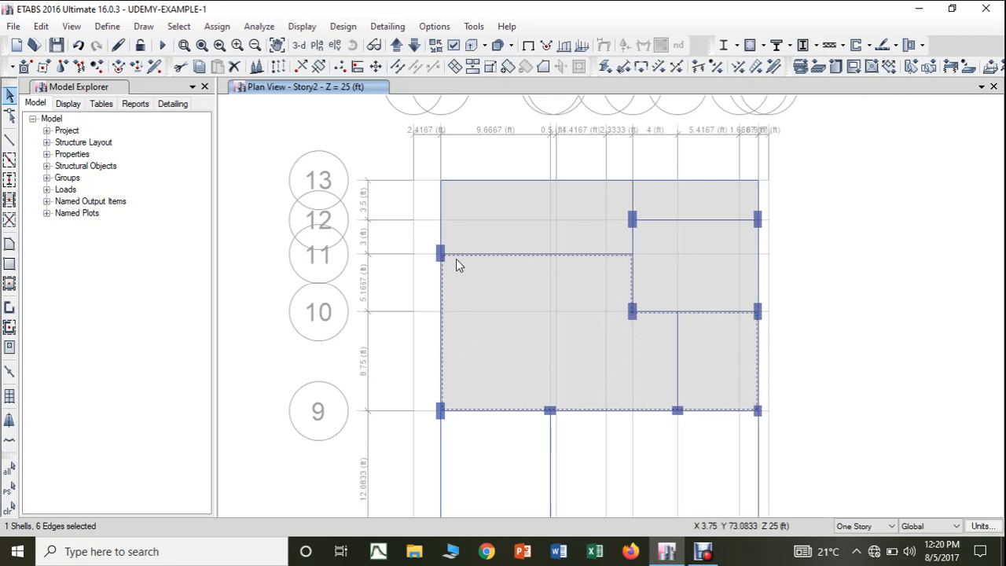
{"action": "left_click", "coordinate": [464, 316]}
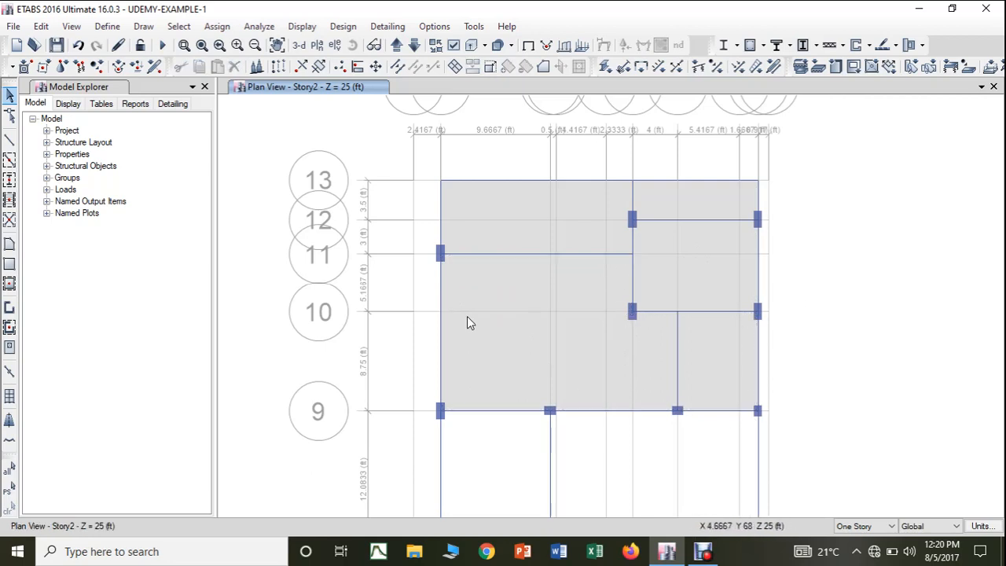
Draw a rectangular SLAB-6" slab between grid lines C and J and grid lines 8 and 9, and check its outline by selecting it.
{"action": "left_click", "coordinate": [9, 244]}
{"action": "middle_click_drag", "start_coordinate": [400, 336], "coordinate": [407, 225]}
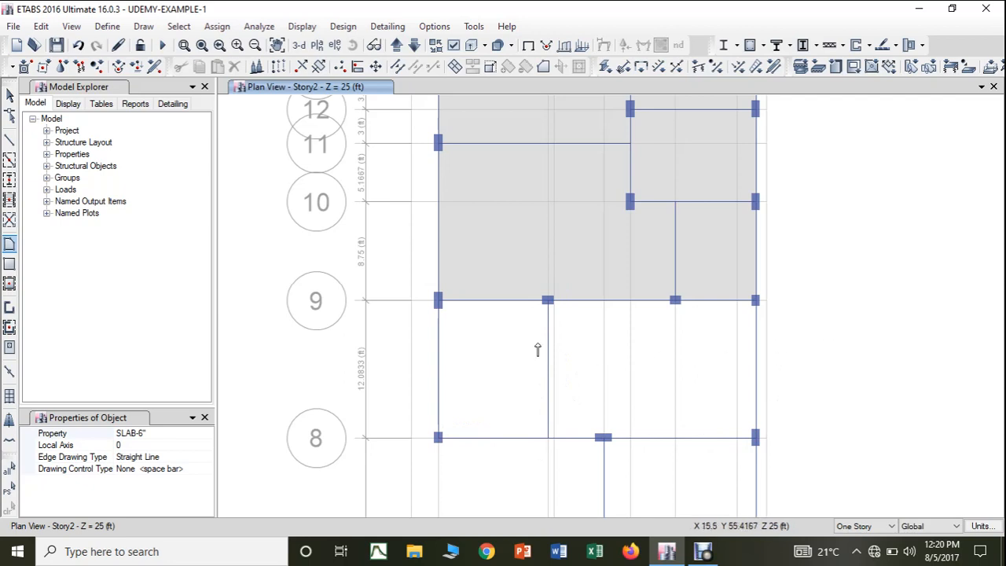
{"action": "left_click", "coordinate": [438, 438]}
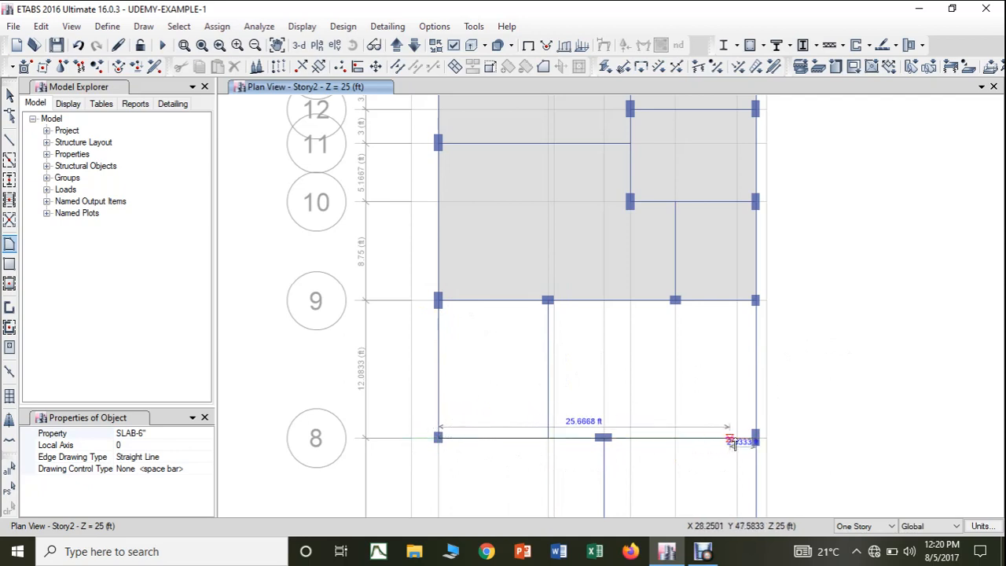
{"action": "left_click", "coordinate": [756, 439]}
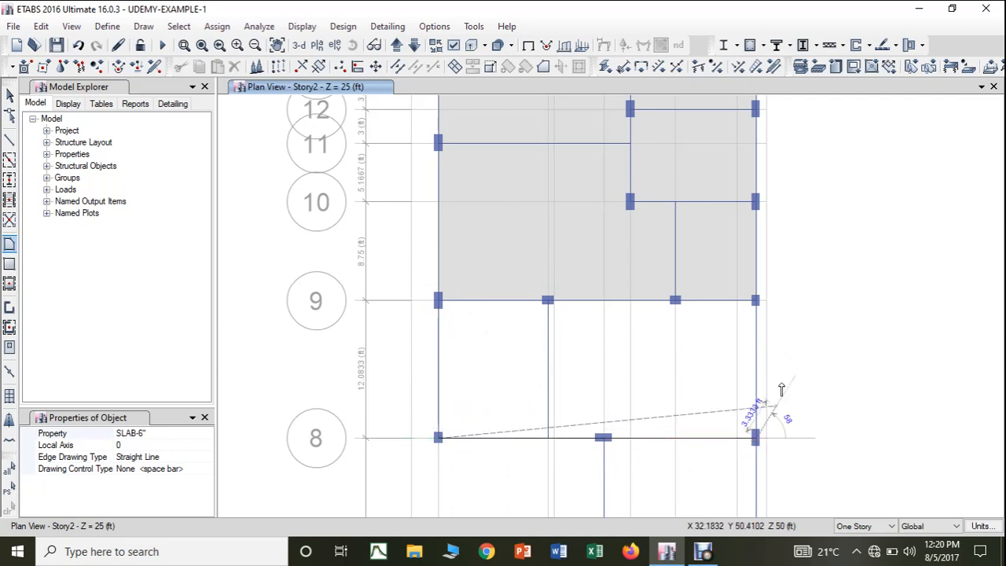
{"action": "left_click", "coordinate": [757, 301]}
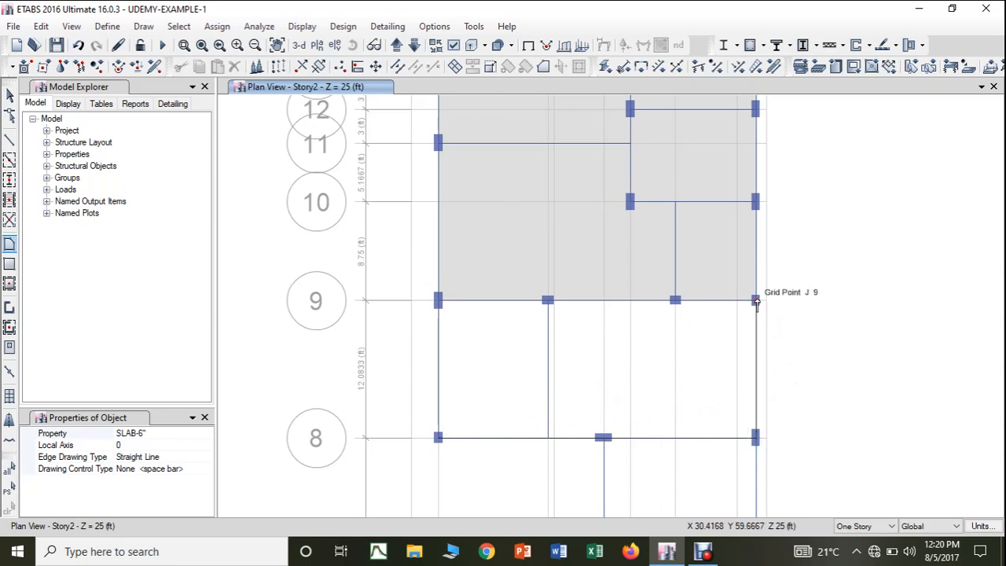
{"action": "left_click", "coordinate": [438, 301]}
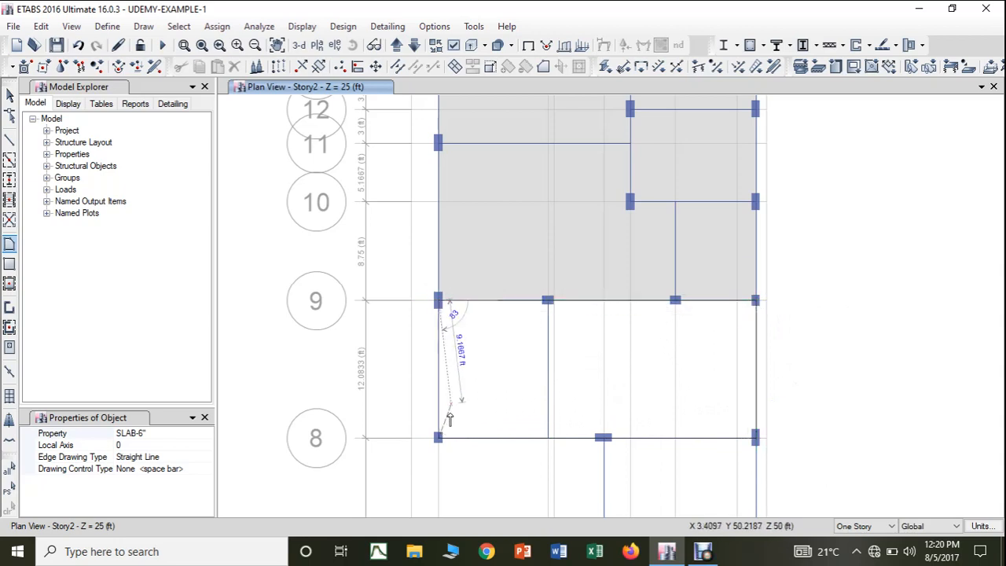
{"action": "double_click", "coordinate": [438, 438]}
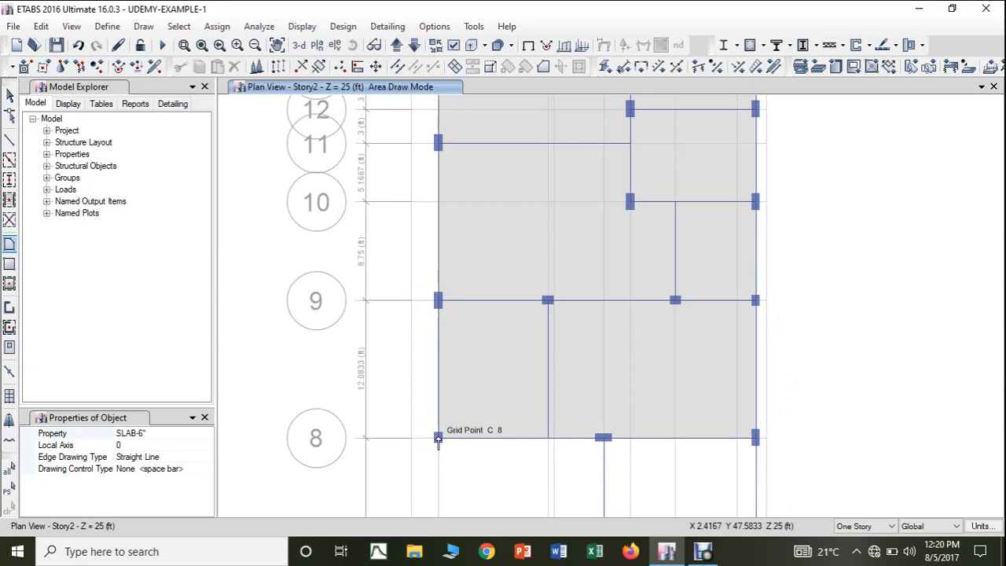
{"action": "key", "text": "Escape"}
{"action": "left_click", "coordinate": [577, 367]}
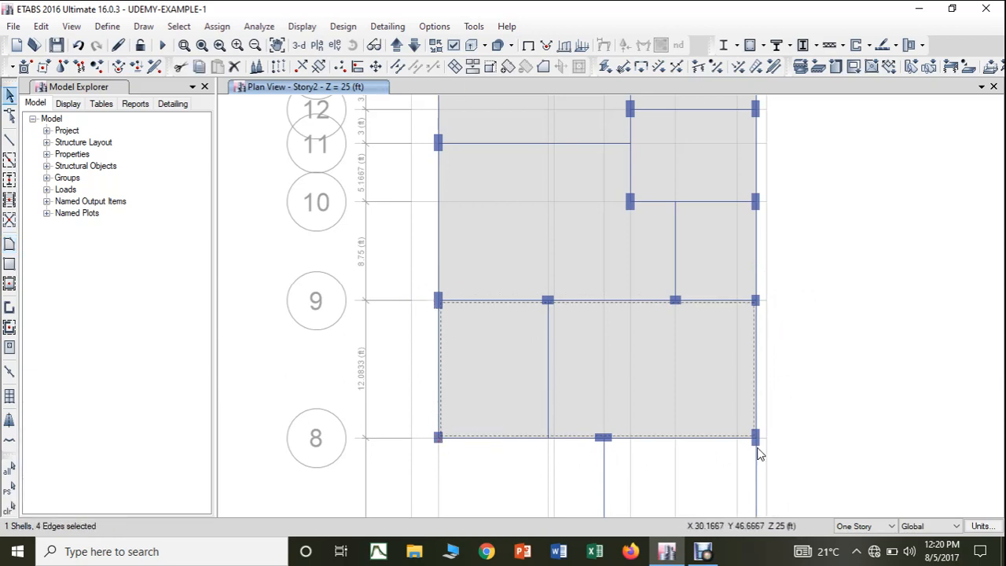
{"action": "left_click", "coordinate": [458, 303]}
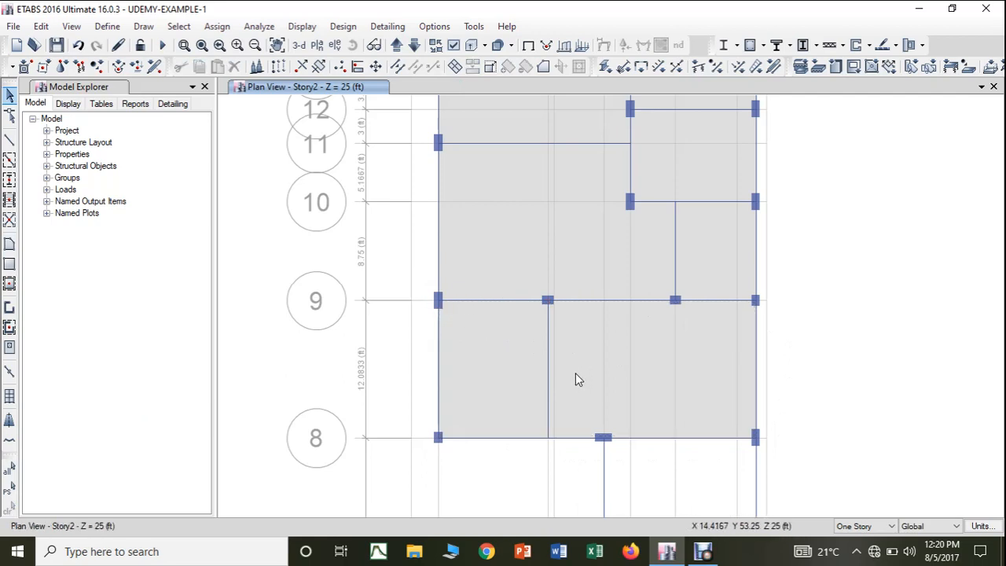
Draw a rectangular SLAB-6" slab between grid lines F and J and grid lines 7 and 8, and end slab drawing.
{"action": "middle_click_drag", "start_coordinate": [577, 377], "coordinate": [590, 223]}
{"action": "middle_click_drag", "start_coordinate": [598, 411], "coordinate": [592, 335]}
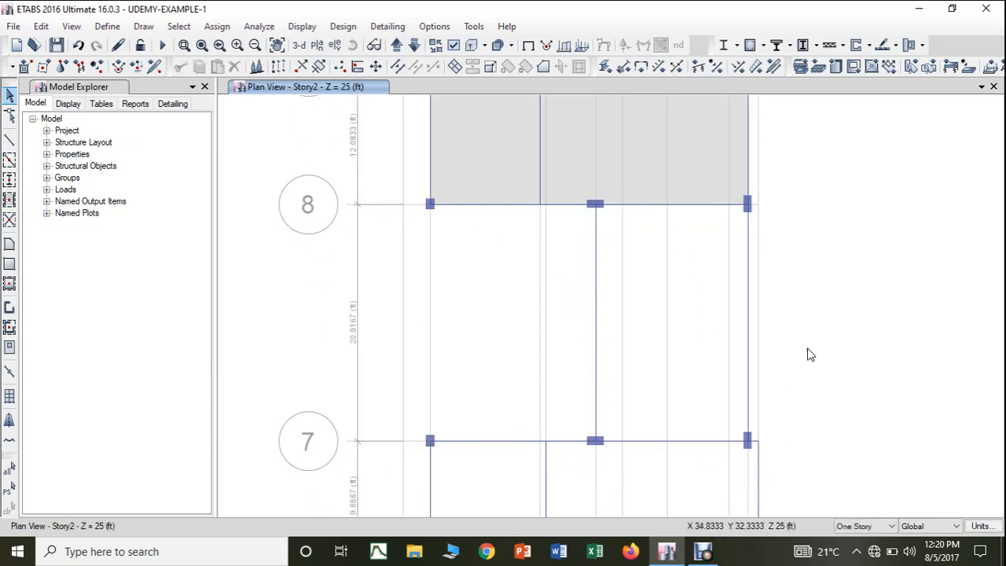
{"action": "left_click", "coordinate": [10, 243]}
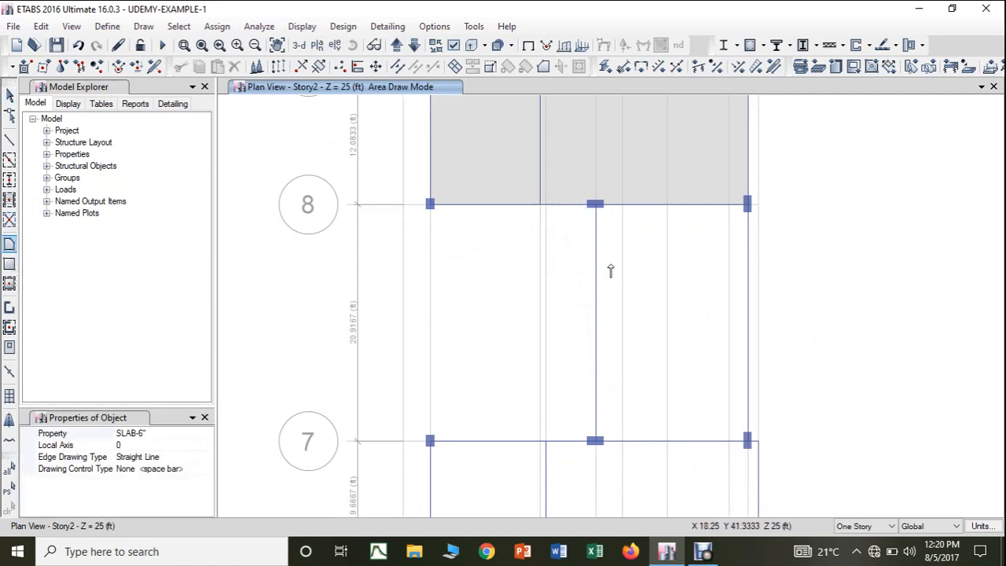
{"action": "left_click", "coordinate": [596, 205]}
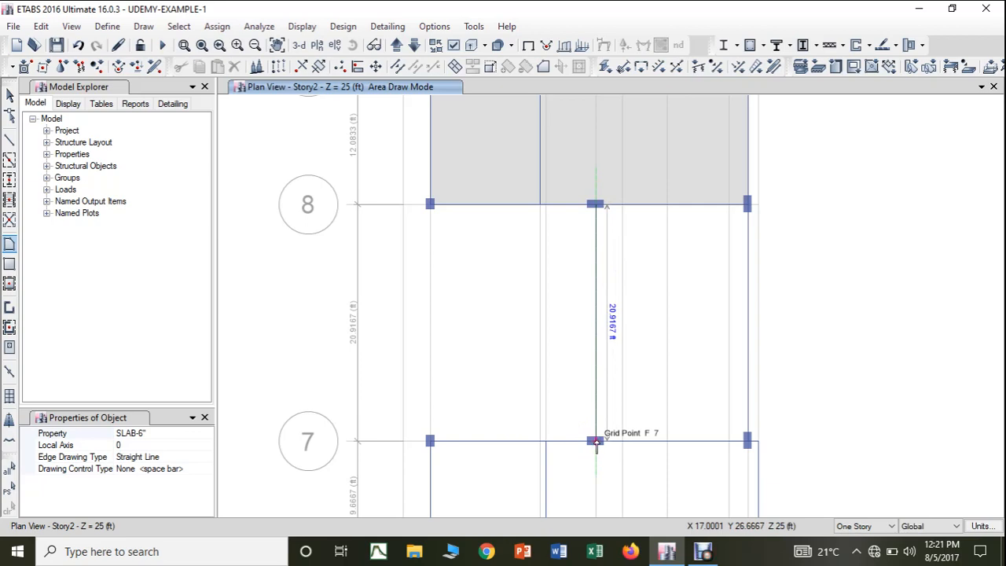
{"action": "left_click", "coordinate": [596, 442]}
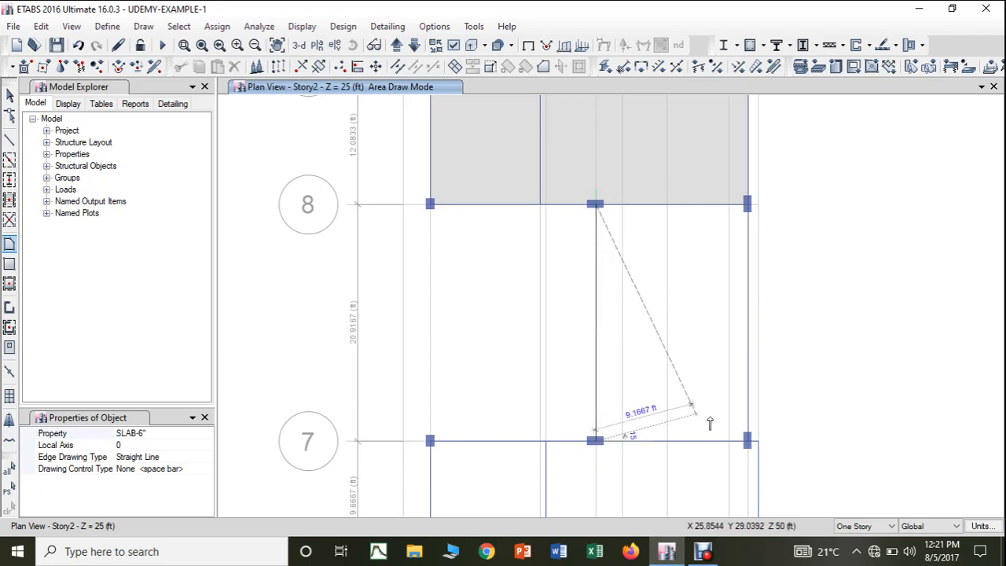
{"action": "left_click", "coordinate": [748, 442]}
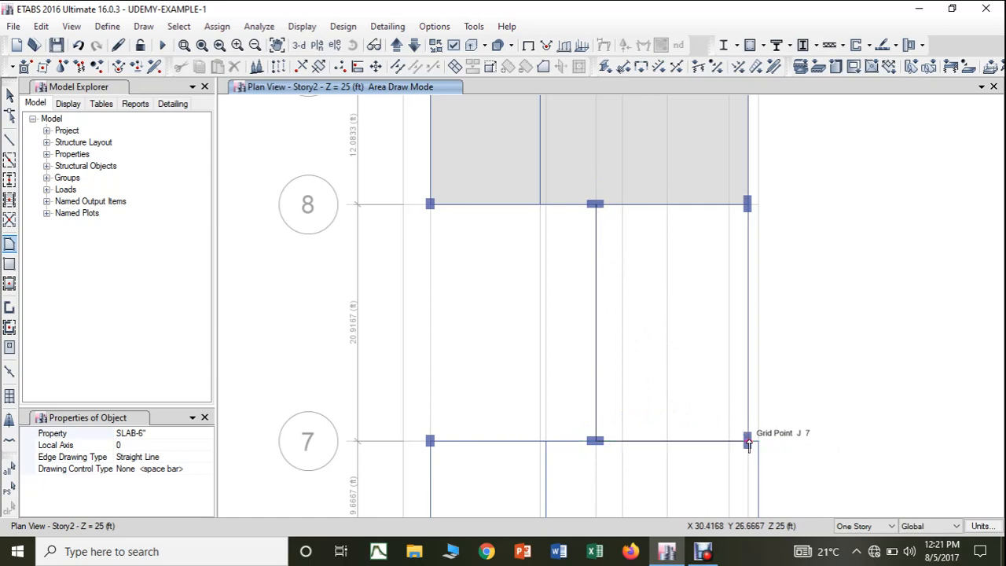
{"action": "left_click", "coordinate": [747, 206]}
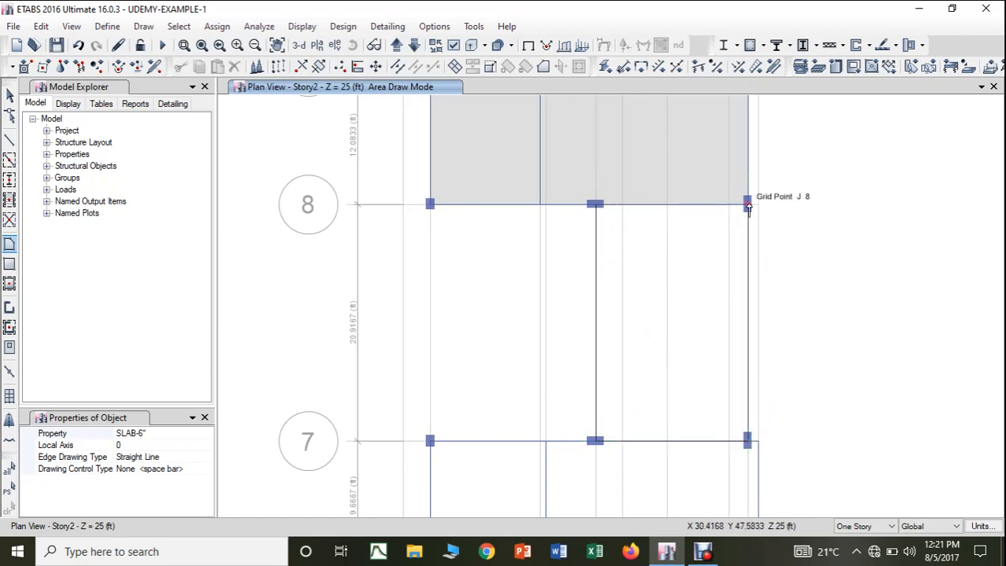
{"action": "double_click", "coordinate": [595, 205]}
{"action": "key", "text": "Escape"}
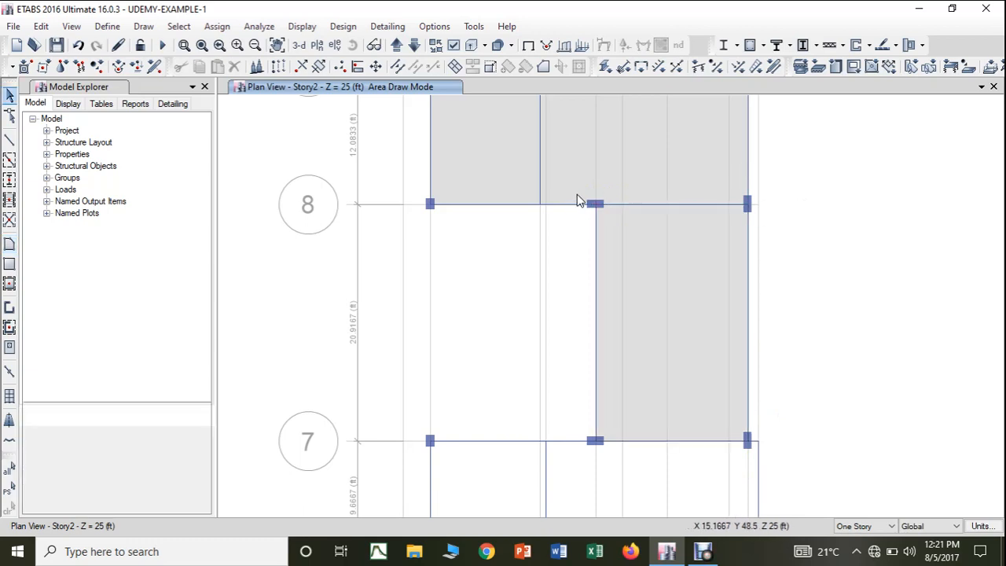
Draw a rectangular SLAB-6" slab between grid lines C and E and grid lines 4 and 7.
{"action": "middle_click_drag", "start_coordinate": [636, 297], "coordinate": [645, 130]}
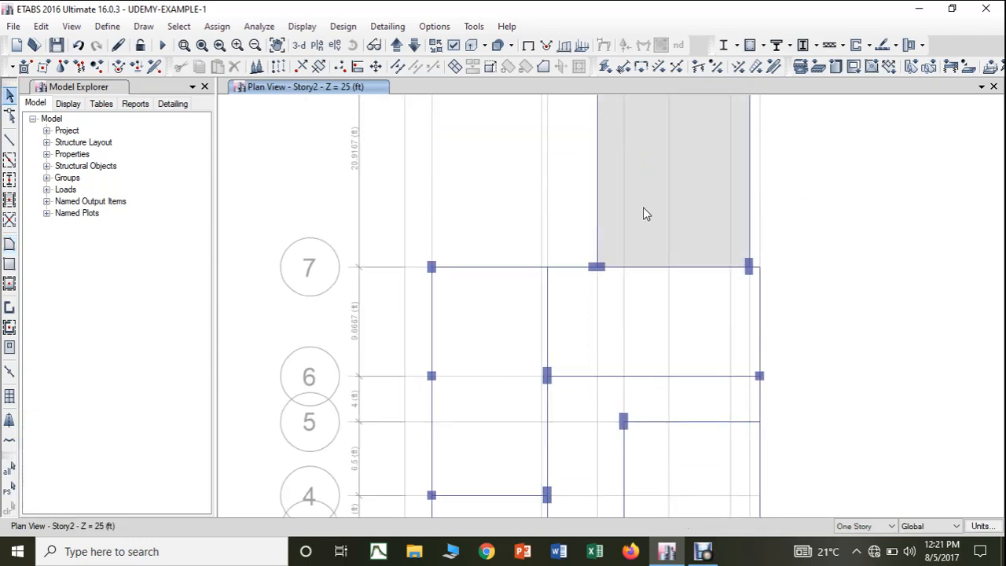
{"action": "middle_click_drag", "start_coordinate": [654, 313], "coordinate": [657, 238]}
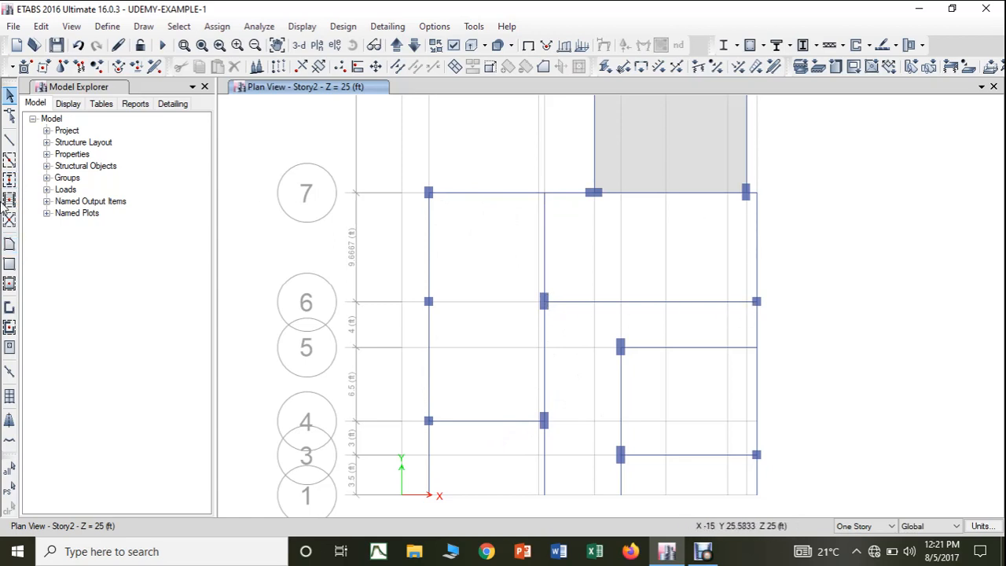
{"action": "left_click", "coordinate": [9, 244]}
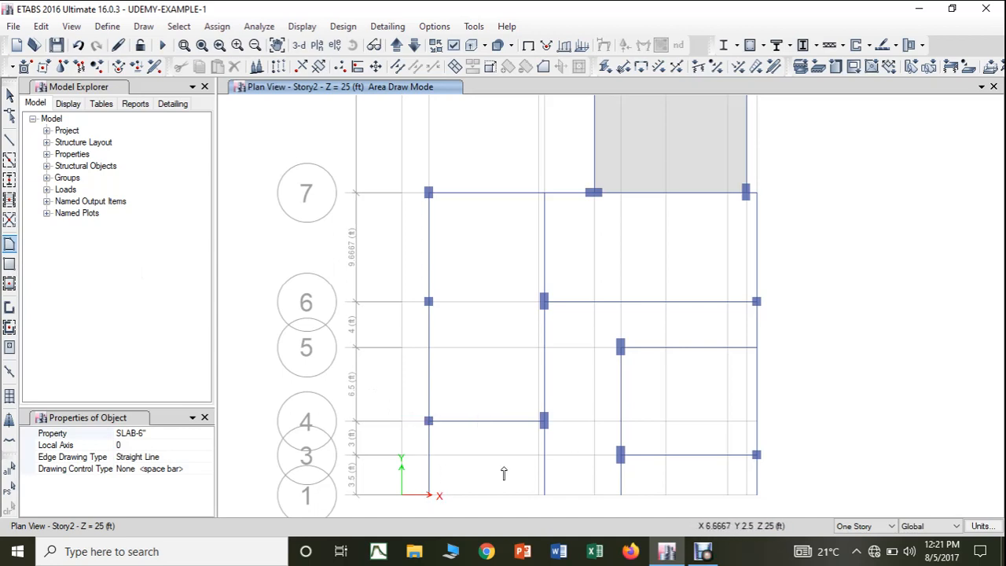
{"action": "left_click", "coordinate": [545, 192]}
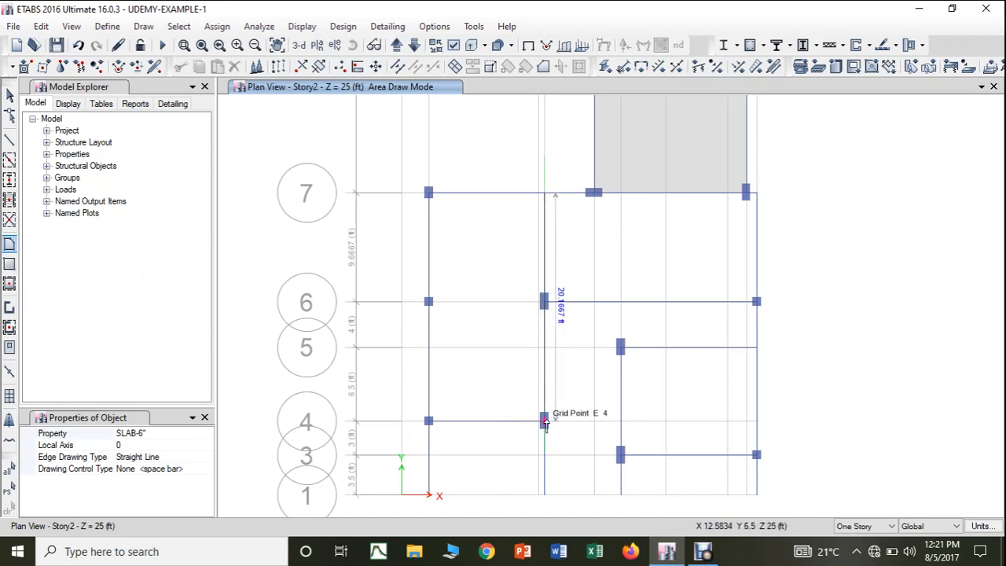
{"action": "left_click", "coordinate": [544, 420]}
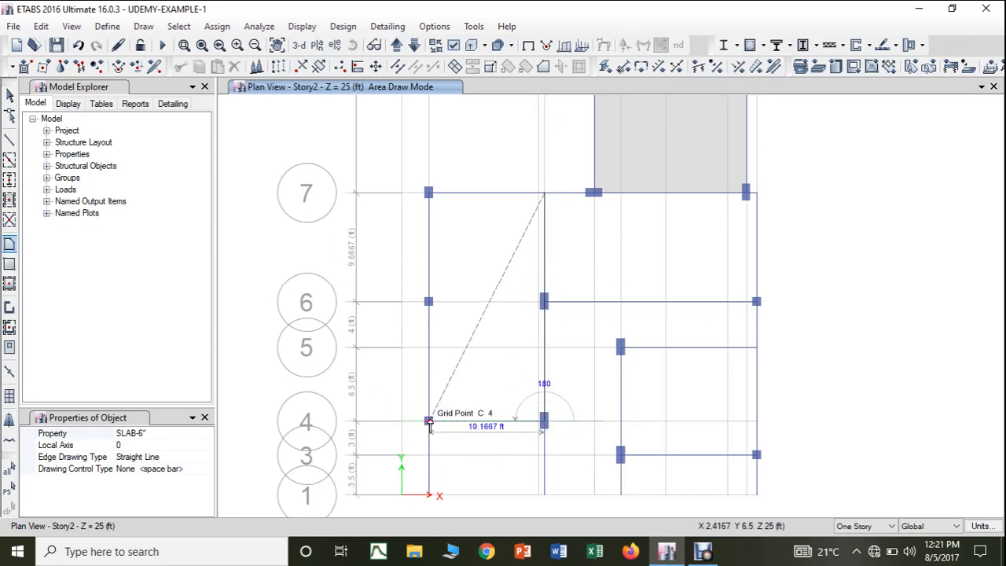
{"action": "left_click", "coordinate": [429, 421]}
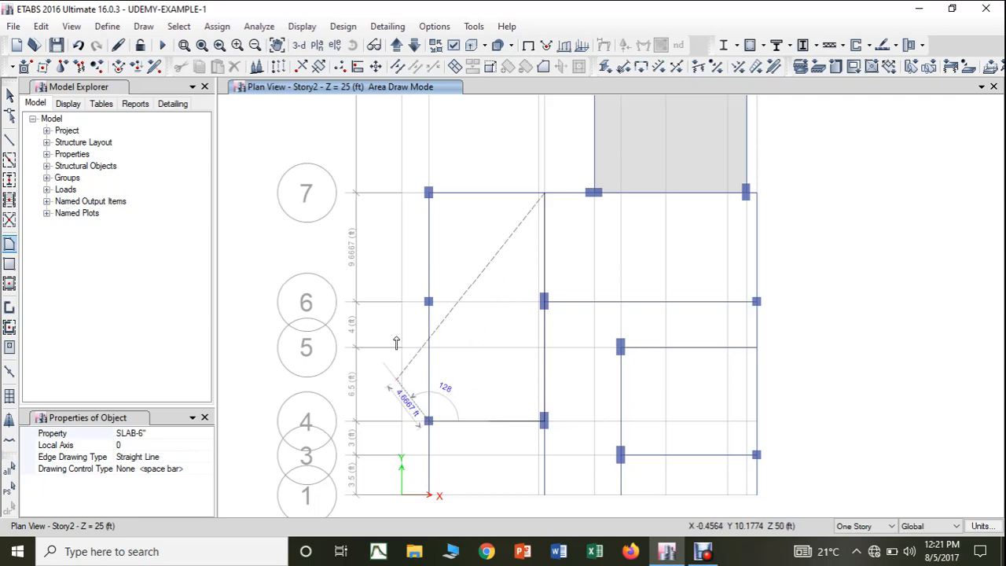
{"action": "left_click", "coordinate": [429, 193]}
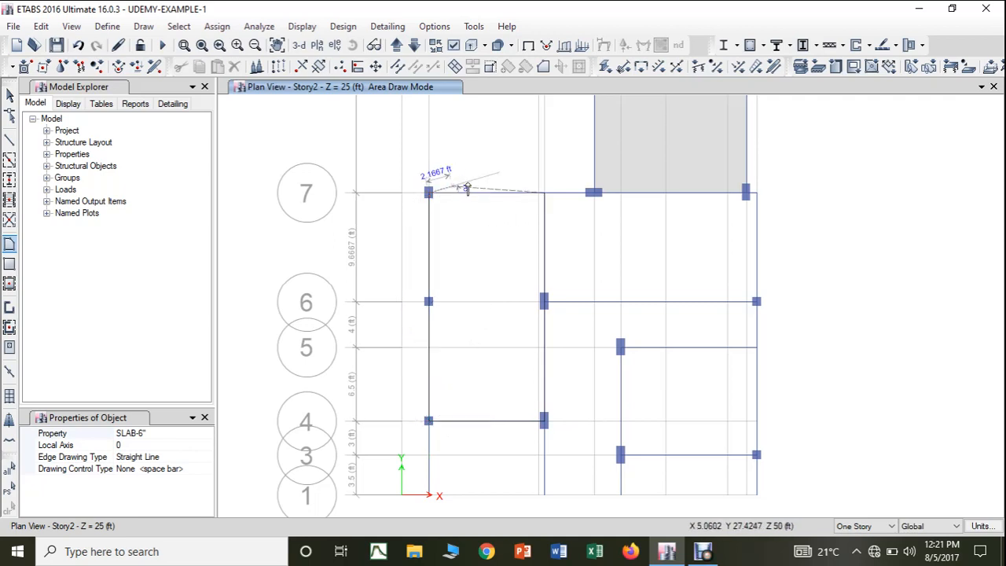
{"action": "double_click", "coordinate": [545, 194]}
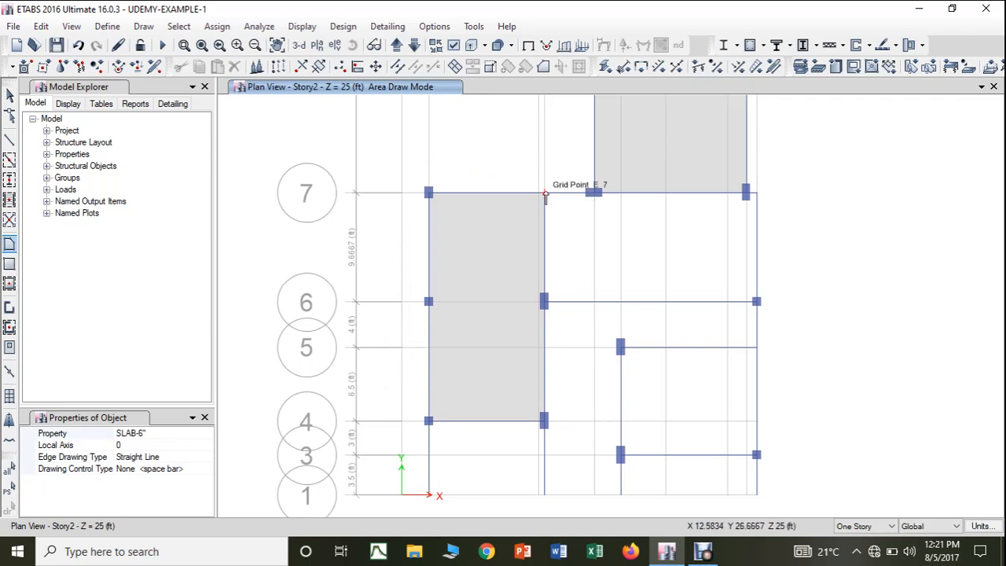
Draw a rectangular SLAB-6" slab between grid lines 6 and 7, from grid line E to the edge beam just beyond grid line J, and end slab drawing.
{"action": "left_click", "coordinate": [545, 195]}
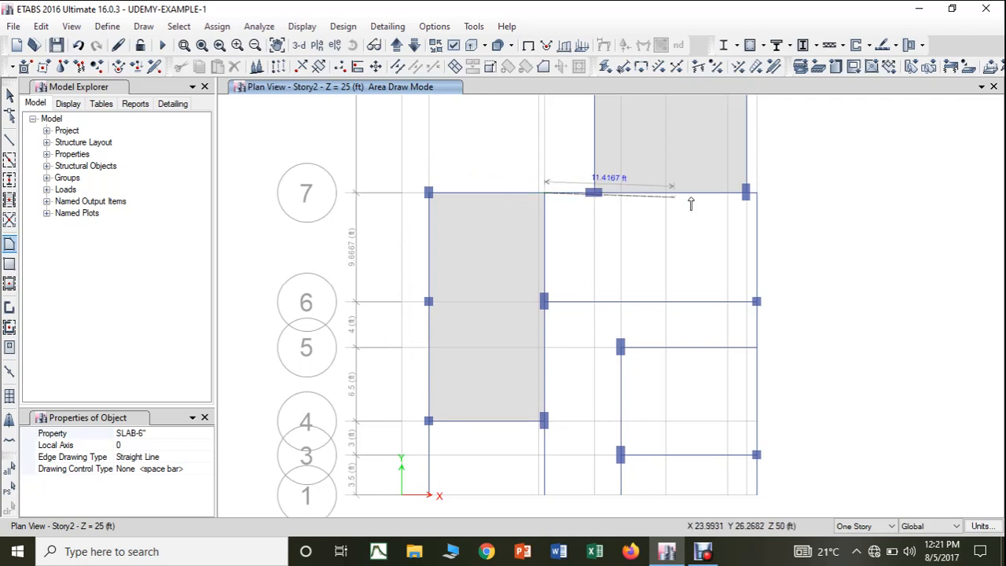
{"action": "left_click", "coordinate": [757, 193]}
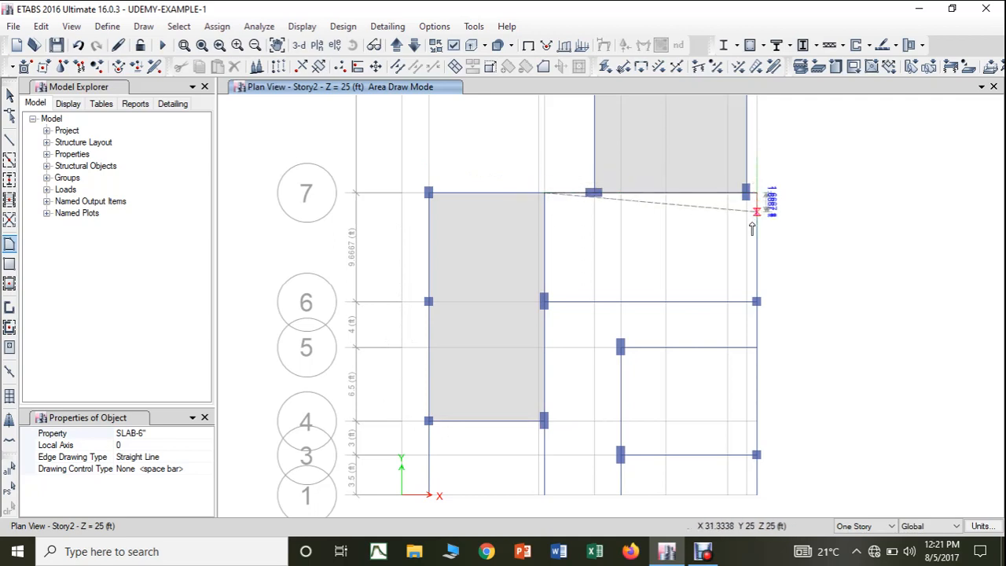
{"action": "left_click", "coordinate": [756, 302]}
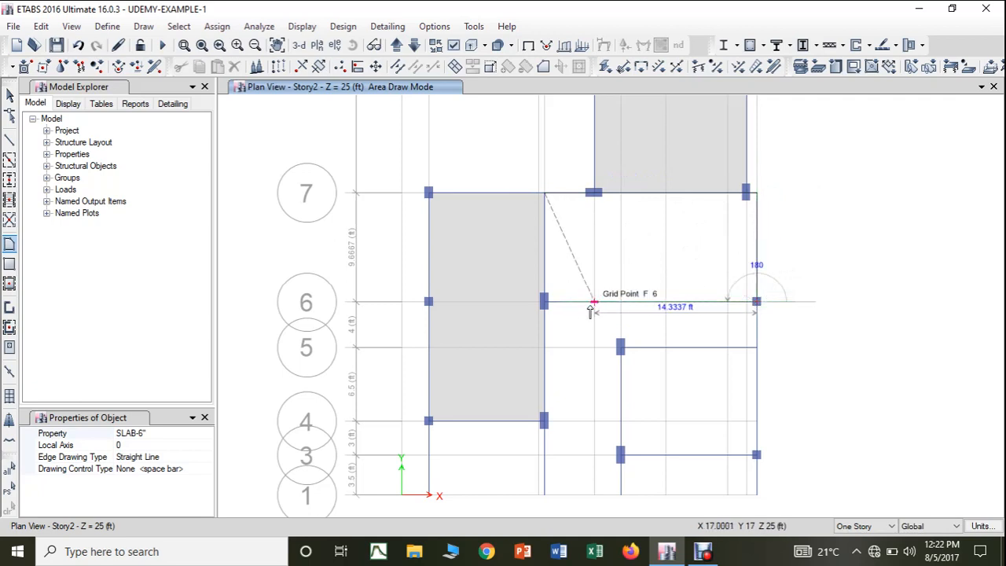
{"action": "left_click", "coordinate": [545, 304]}
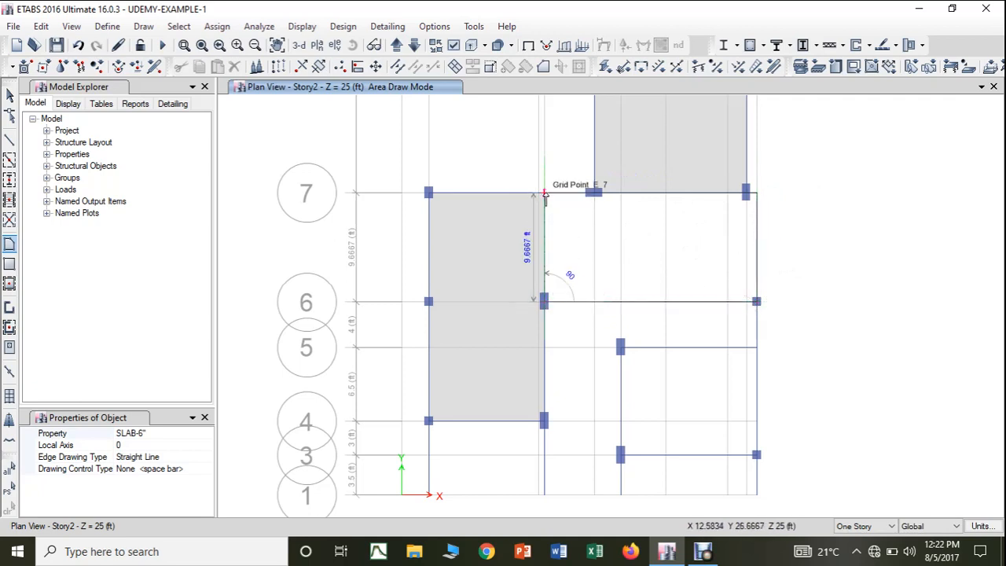
{"action": "left_click", "coordinate": [545, 194]}
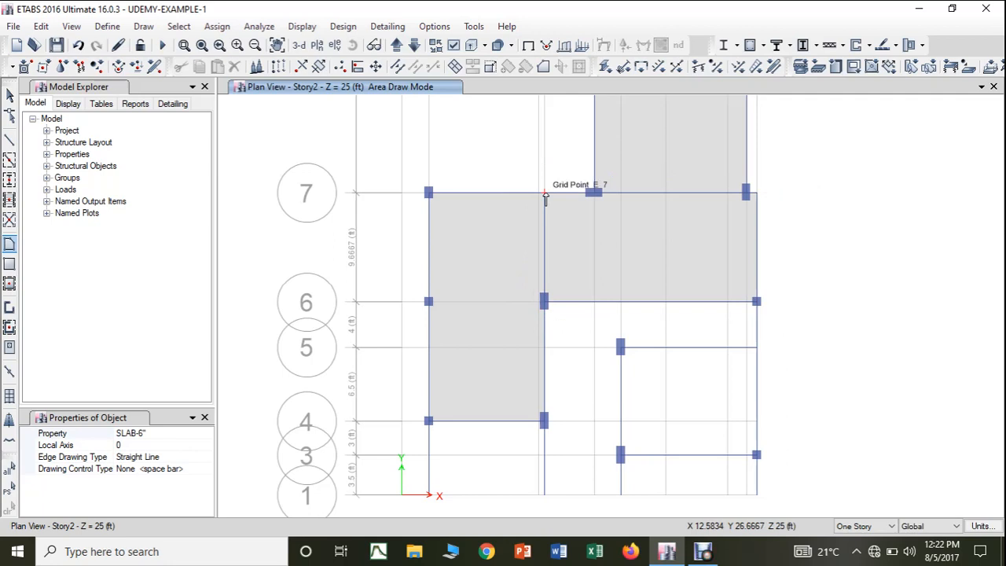
{"action": "key", "text": "Escape"}
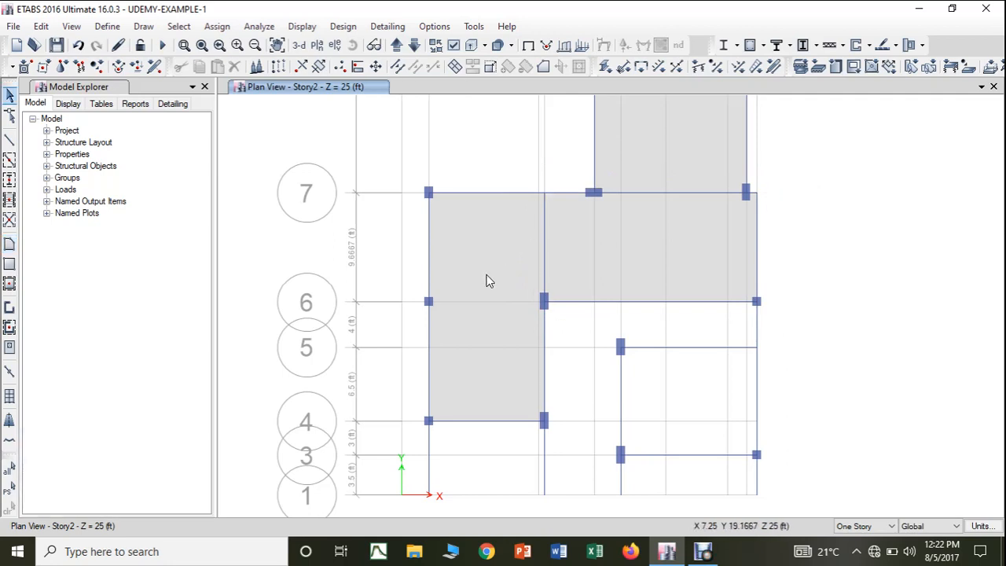
Select the two slabs just below grid line 7 to check their outlines, and clear the selection.
{"action": "left_click", "coordinate": [487, 280]}
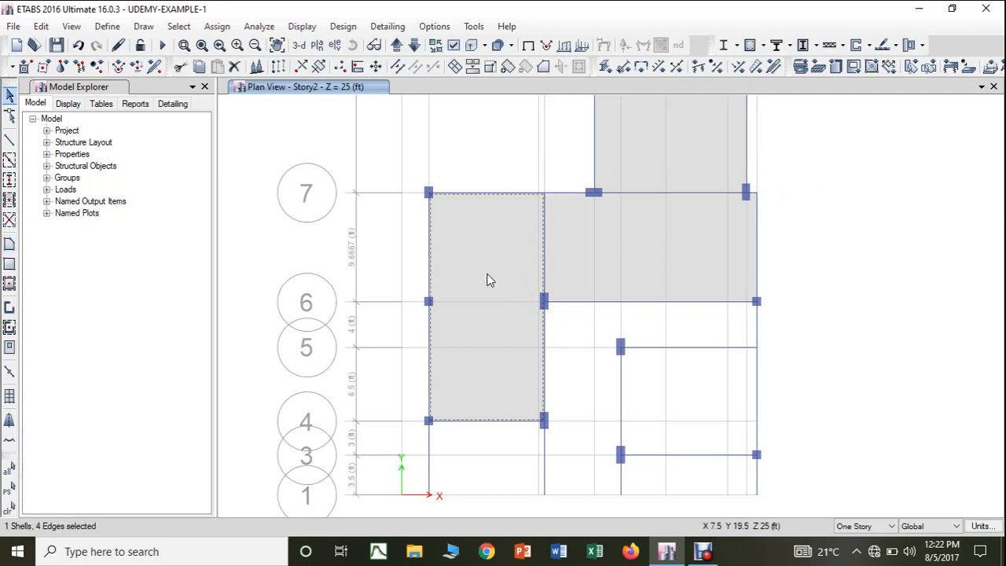
{"action": "left_click", "coordinate": [643, 258]}
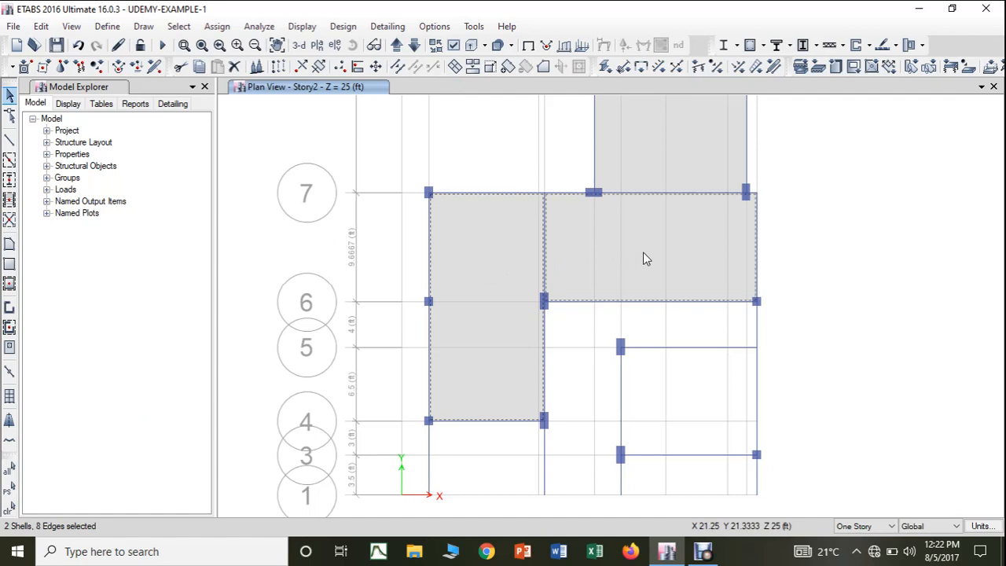
{"action": "key", "text": "Escape"}
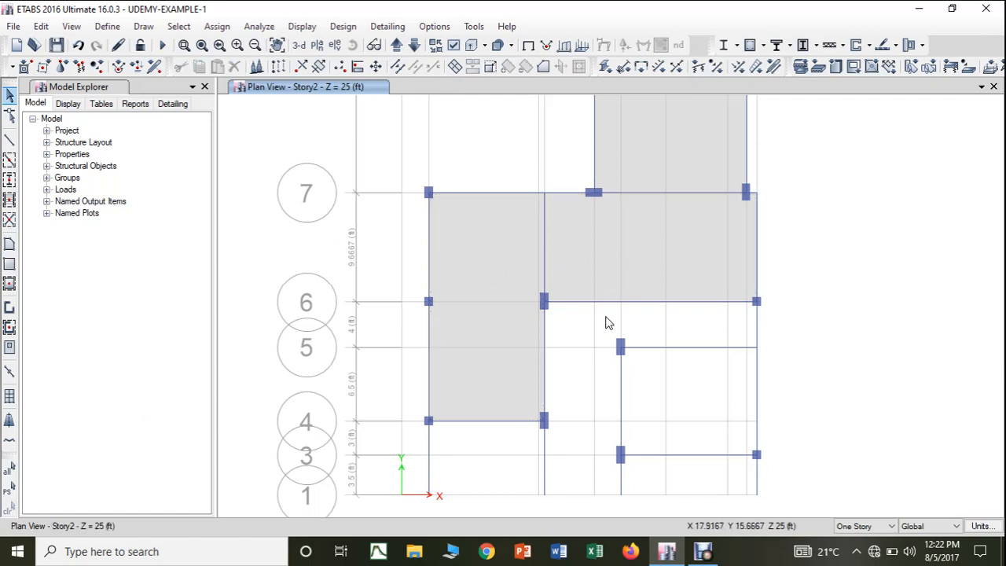
Delete the slab between grid lines C and E and grid lines 4 and 7.
{"action": "middle_click_drag", "start_coordinate": [615, 323], "coordinate": [627, 213]}
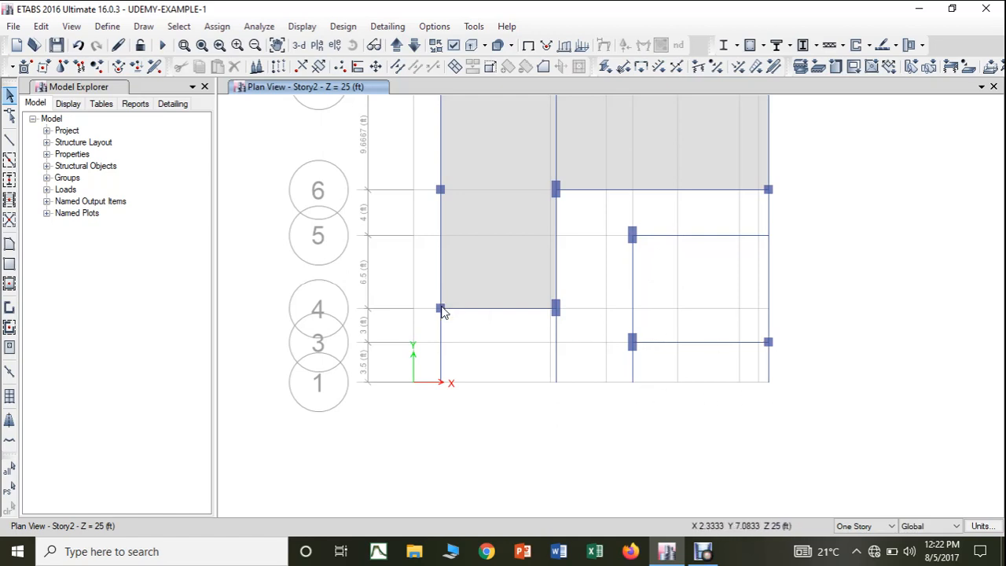
{"action": "left_click", "coordinate": [473, 234]}
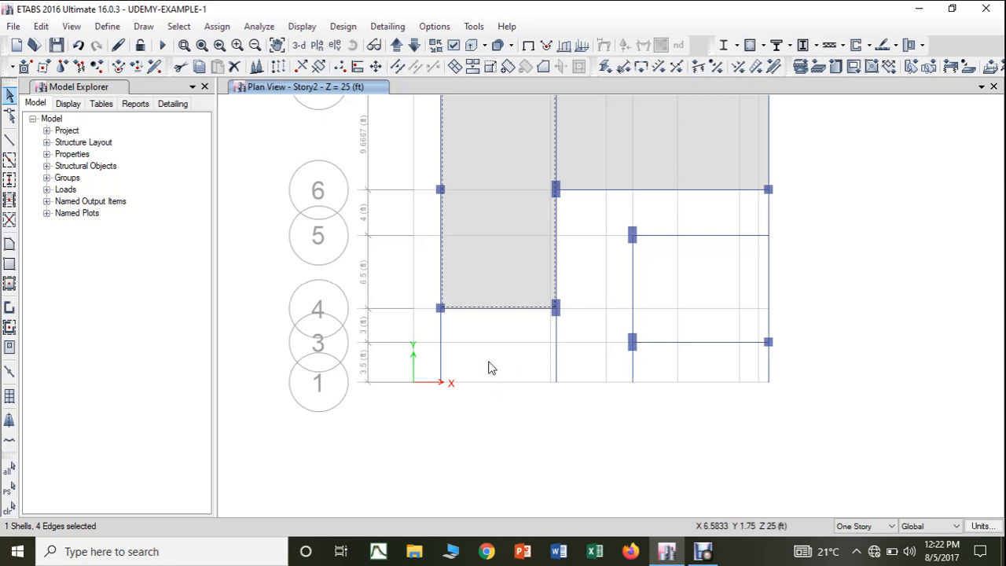
{"action": "left_click", "coordinate": [41, 26]}
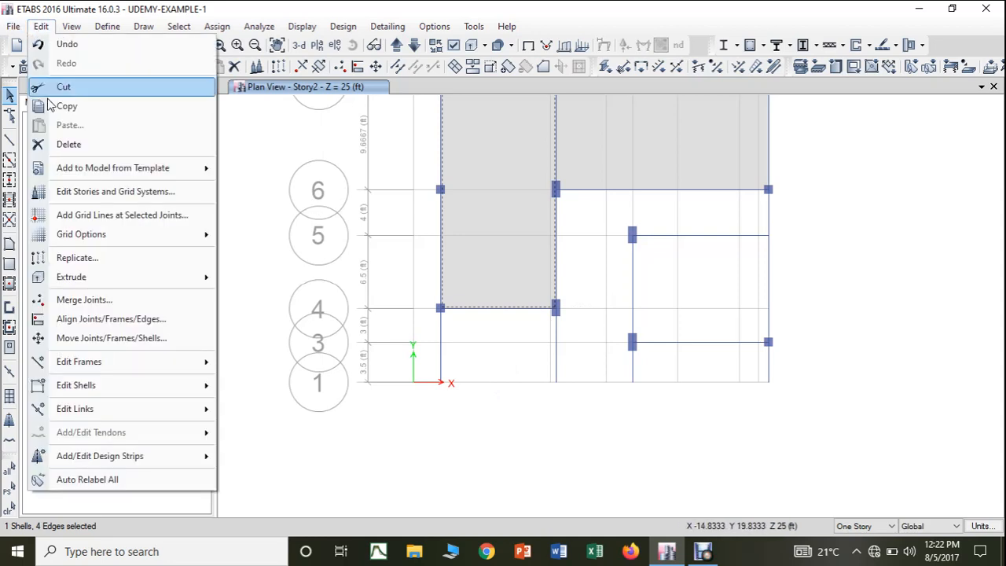
{"action": "left_click", "coordinate": [63, 144]}
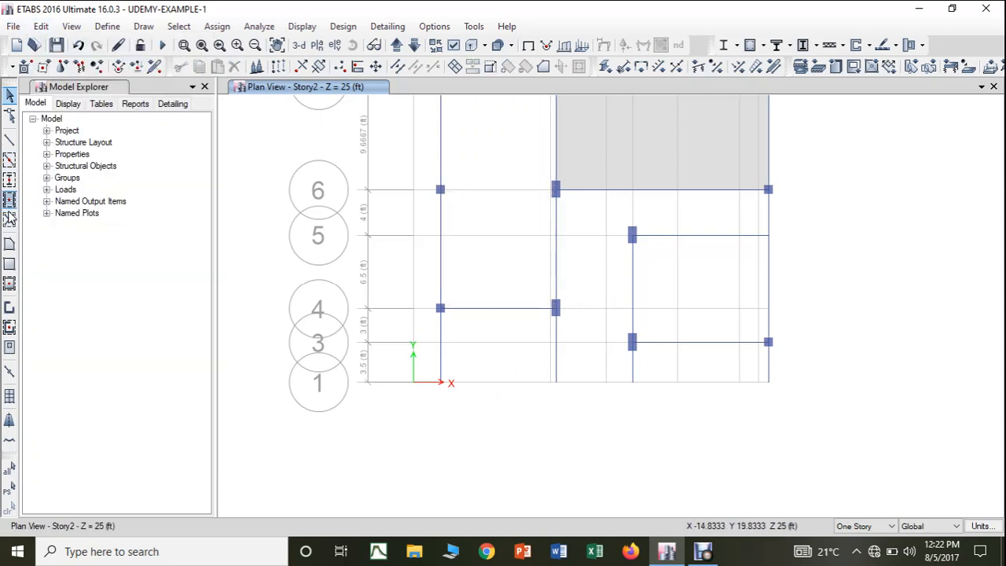
Draw a SLAB-6" floor slab between grid lines C and E, extending from grid line 7 to grid line 1.
{"action": "left_click", "coordinate": [9, 244]}
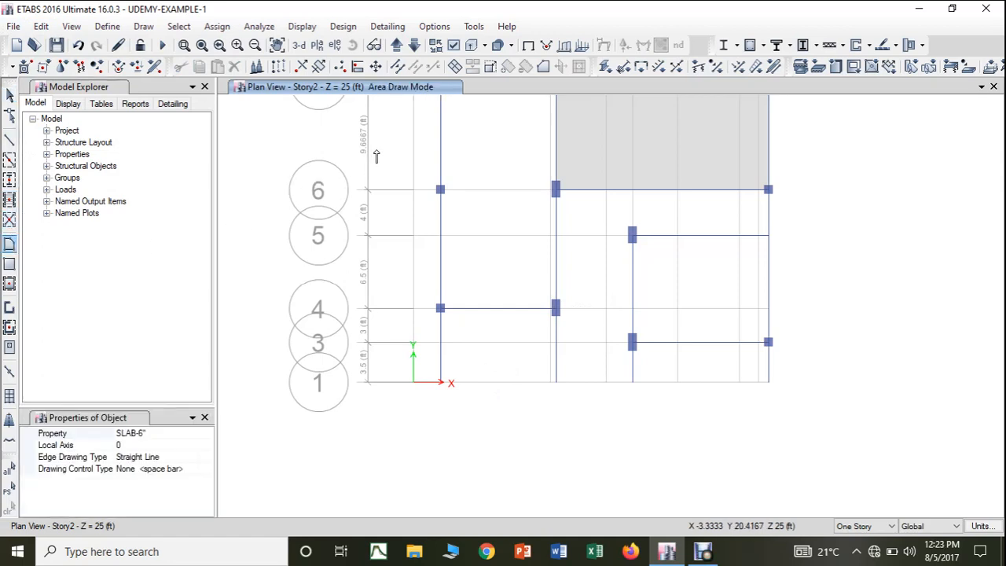
{"action": "middle_click_drag", "start_coordinate": [384, 163], "coordinate": [376, 217]}
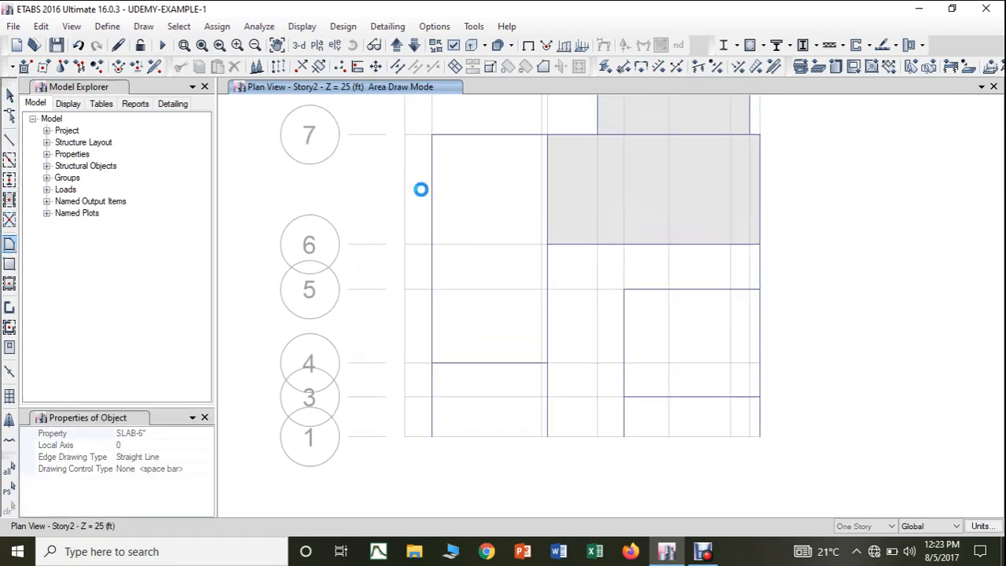
{"action": "left_click", "coordinate": [432, 135]}
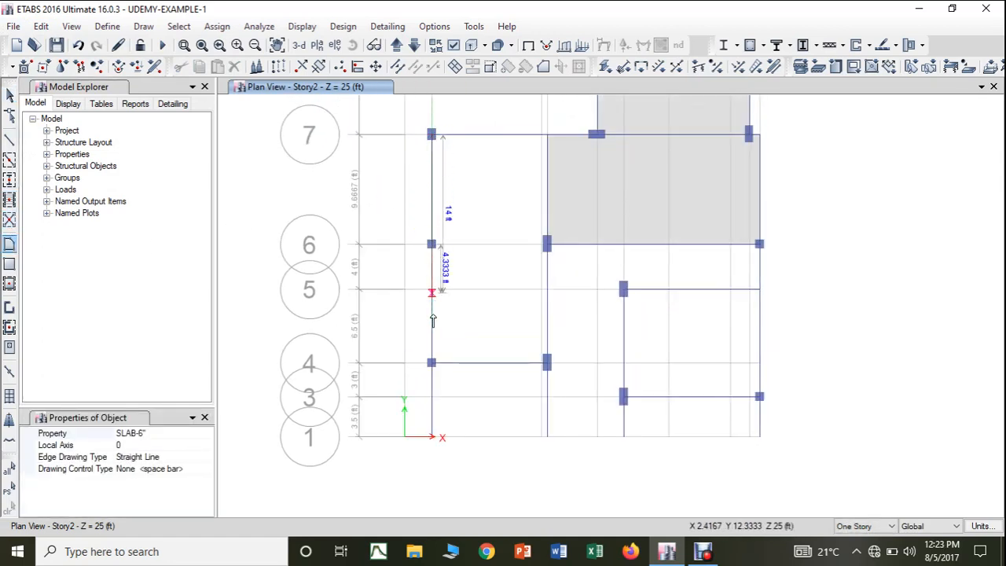
{"action": "left_click", "coordinate": [431, 438]}
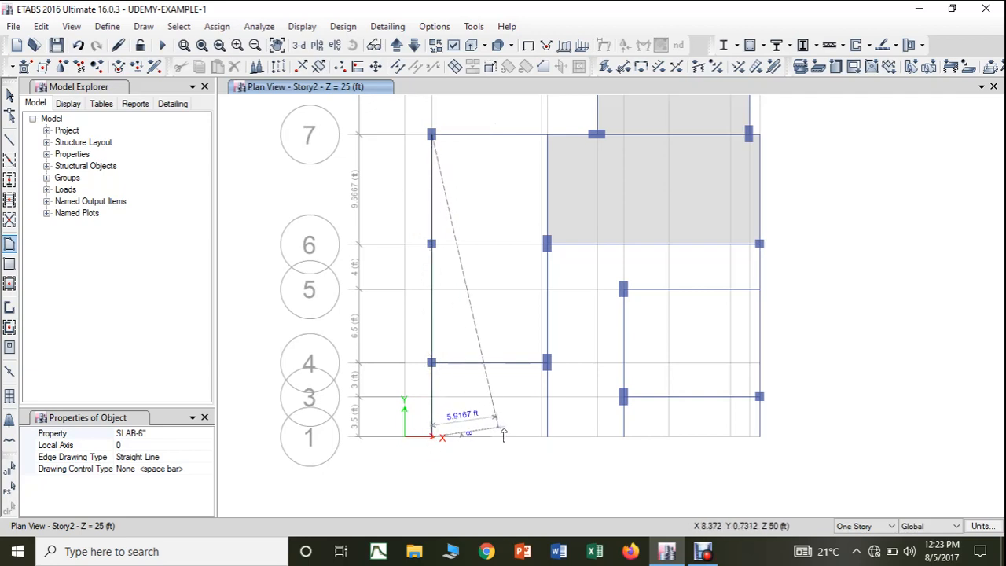
{"action": "left_click", "coordinate": [547, 439]}
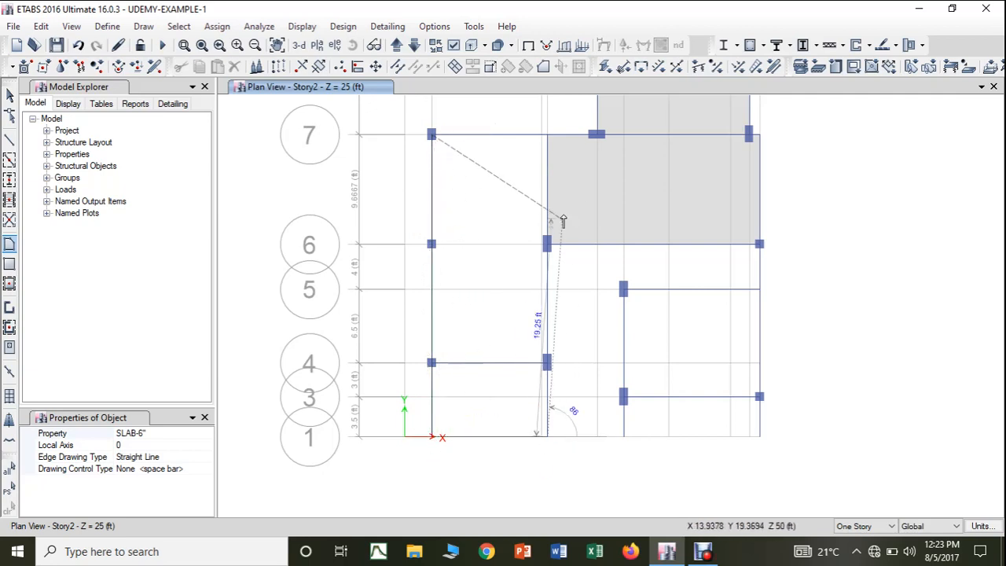
{"action": "left_click", "coordinate": [543, 135]}
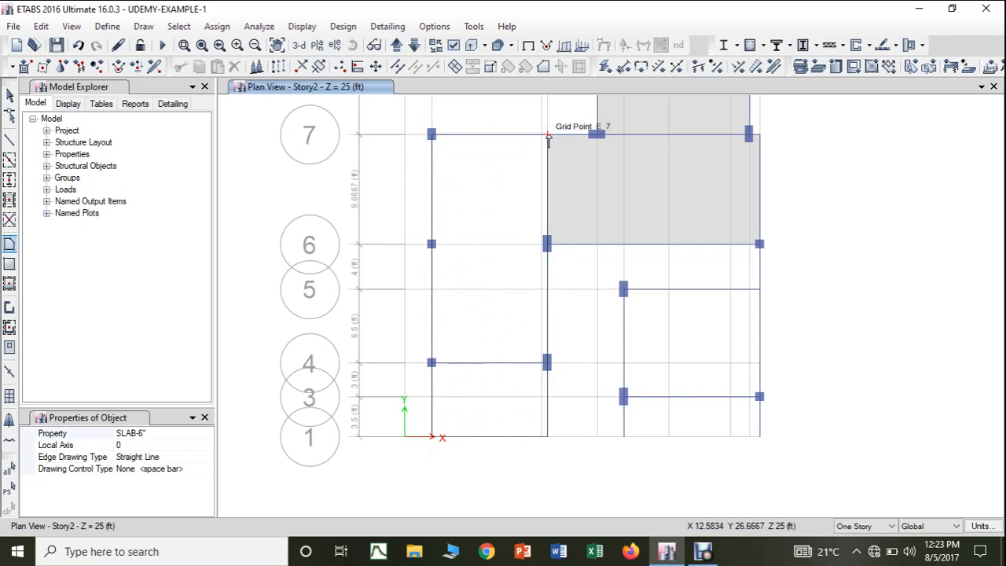
{"action": "double_click", "coordinate": [432, 135]}
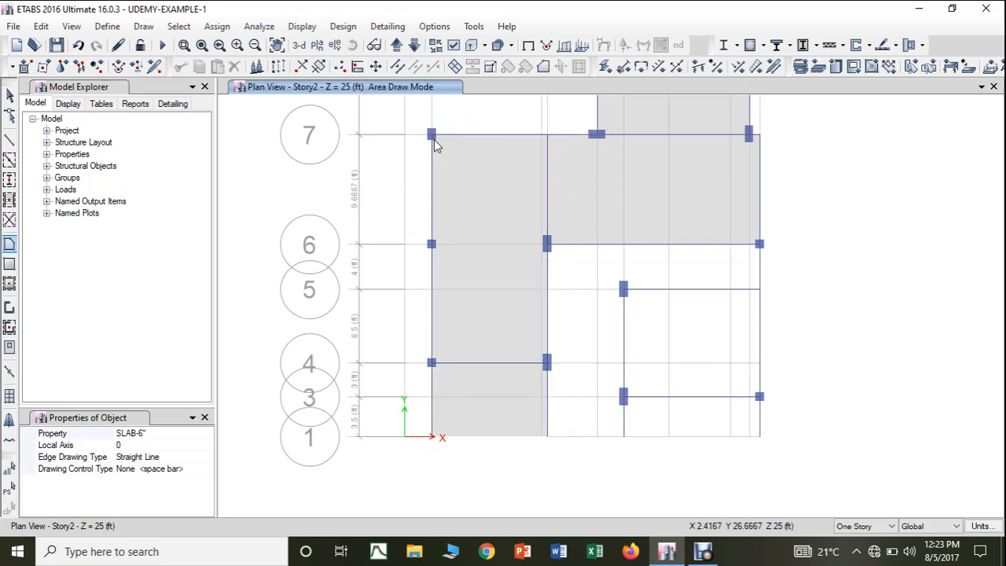
Draw a SLAB-6" slab between grid lines G and K and grid lines 1 and 5, and end slab drawing.
{"action": "left_click", "coordinate": [624, 290]}
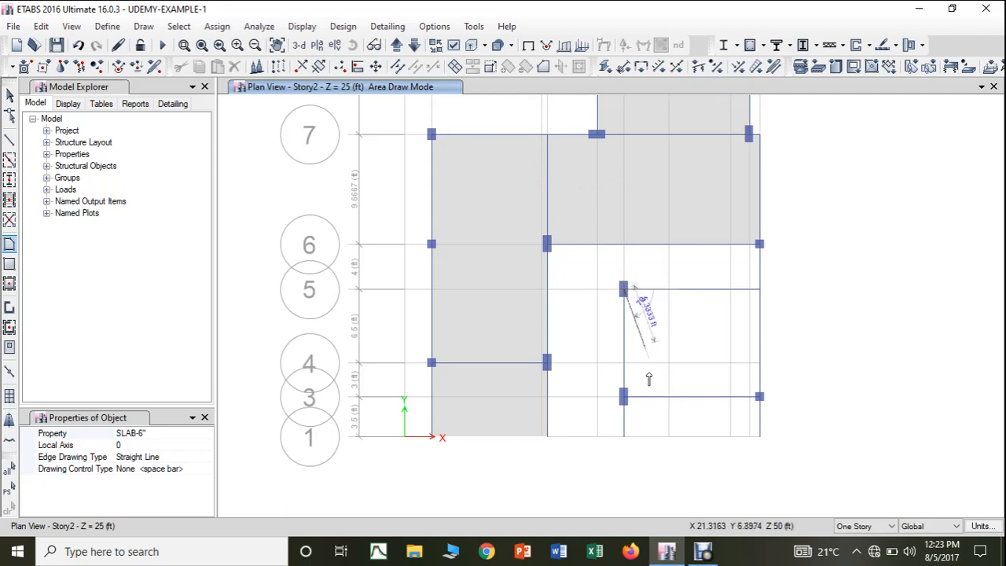
{"action": "left_click", "coordinate": [625, 437]}
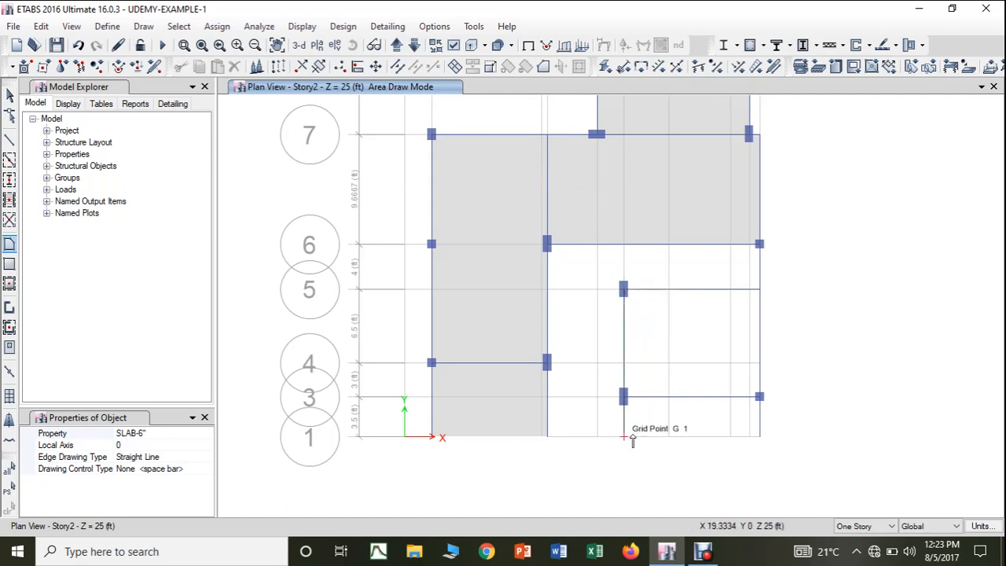
{"action": "left_click", "coordinate": [761, 438]}
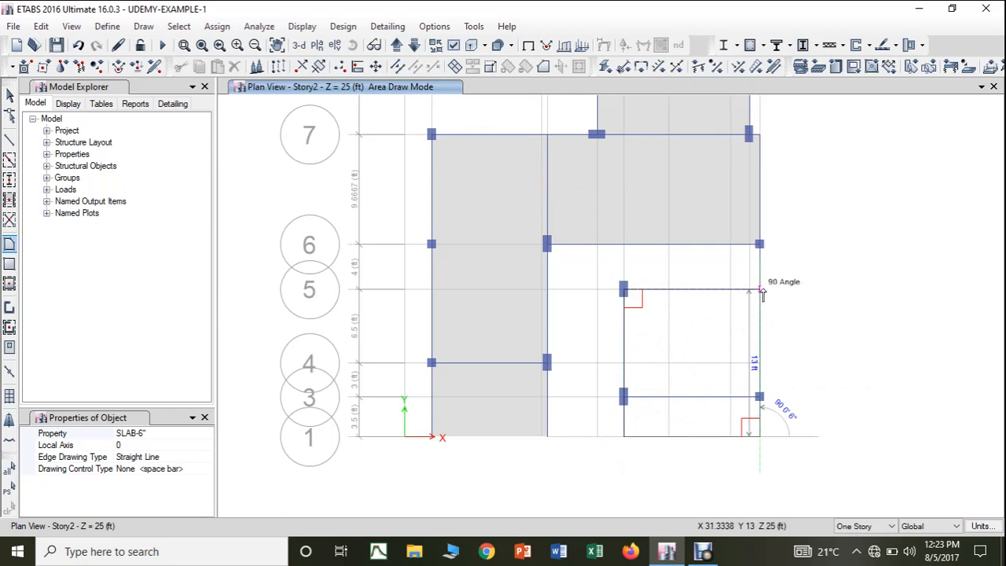
{"action": "left_click", "coordinate": [761, 291]}
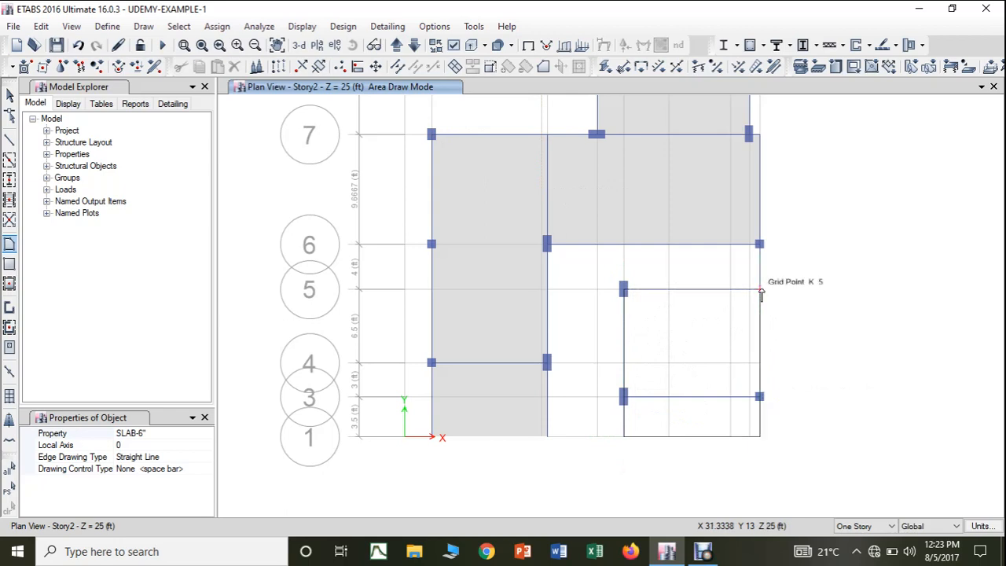
{"action": "double_click", "coordinate": [624, 290]}
{"action": "key", "text": "Escape"}
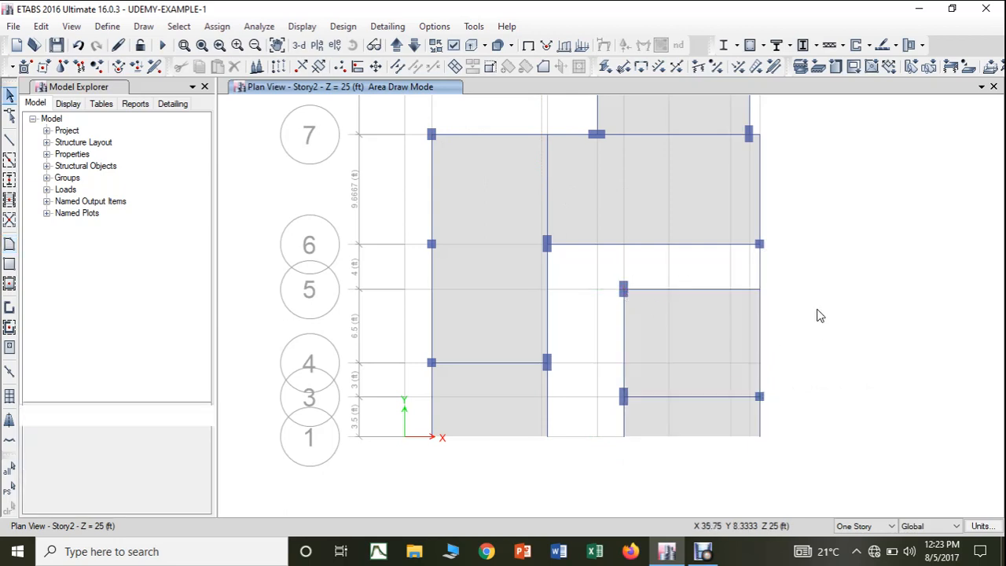
Switch the plan view down one level to Story1, showing the panels around grid lines 8 to 13.
{"action": "scroll", "coordinate": [817, 290], "scroll_direction": "down", "scroll_amount": 4}
{"action": "mouse_move", "coordinate": [822, 267]}
{"action": "middle_mouse_down"}
{"action": "mouse_move", "coordinate": [767, 383]}
{"action": "mouse_move", "coordinate": [726, 406]}
{"action": "middle_mouse_up"}
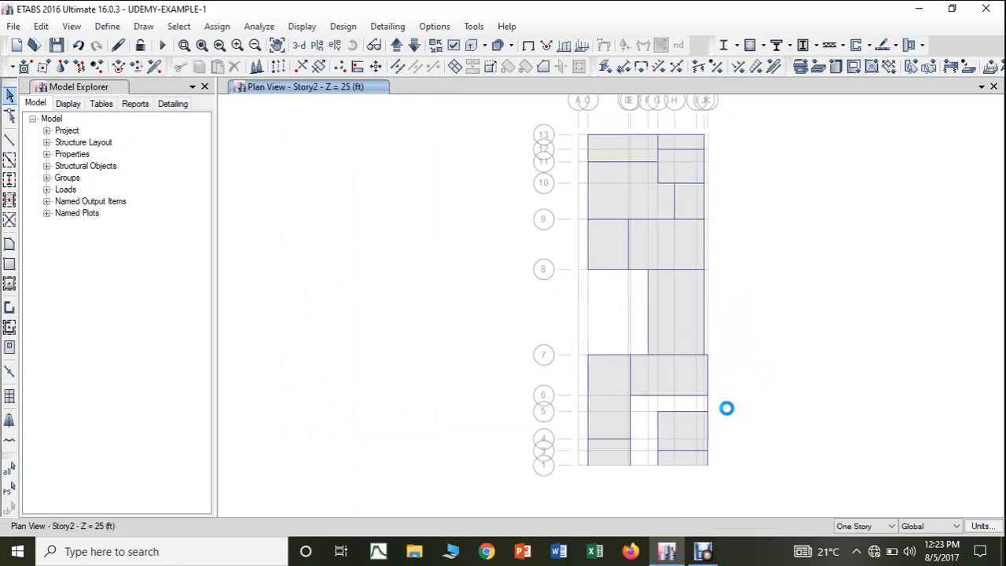
{"action": "left_click", "coordinate": [415, 44]}
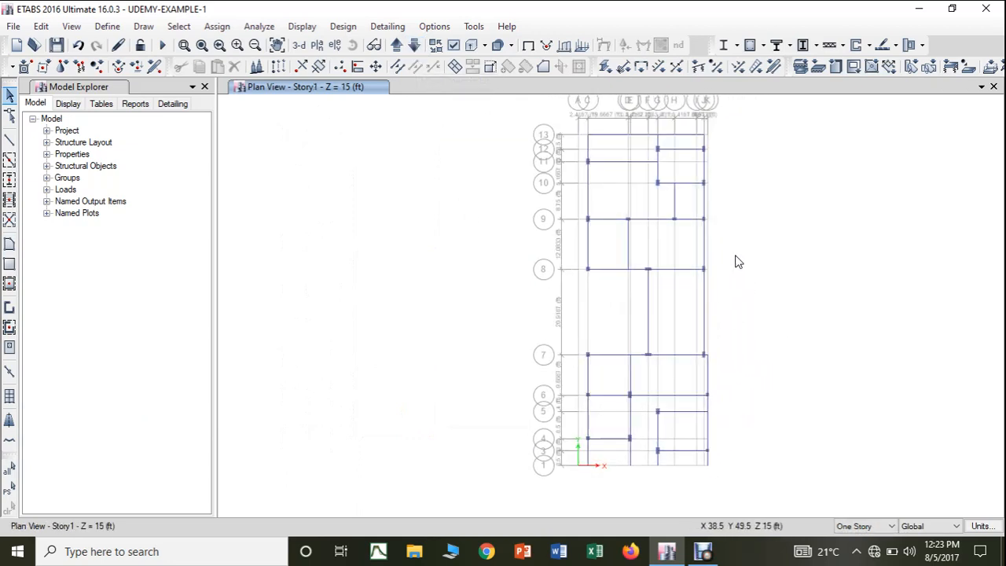
{"action": "middle_click_drag", "start_coordinate": [735, 267], "coordinate": [691, 299]}
{"action": "scroll", "coordinate": [574, 199], "scroll_direction": "up", "scroll_amount": 3}
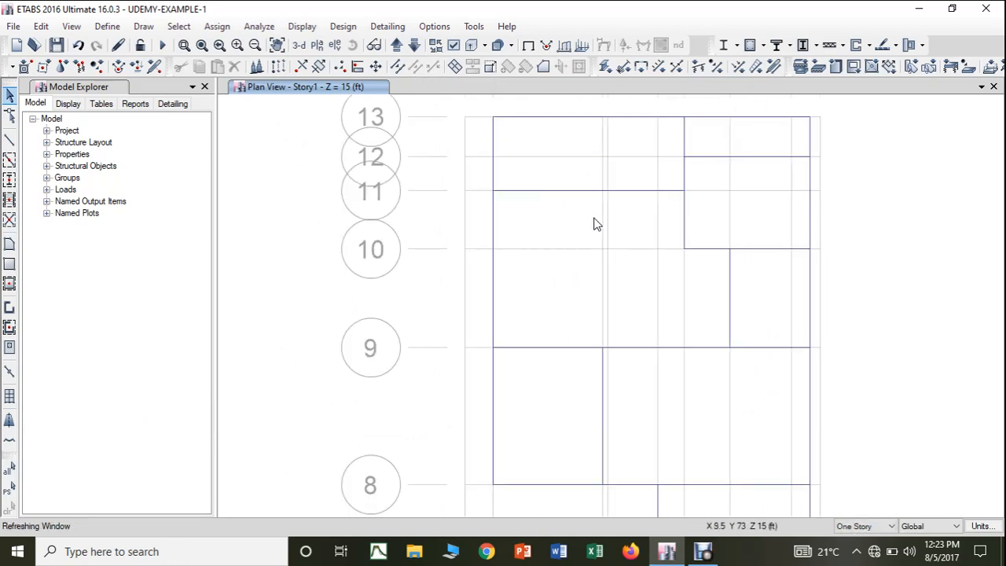
Draw a rectangular SLAB-6" slab on Story1 between grid lines C and G and grid lines 11 and 13.
{"action": "left_click", "coordinate": [9, 243]}
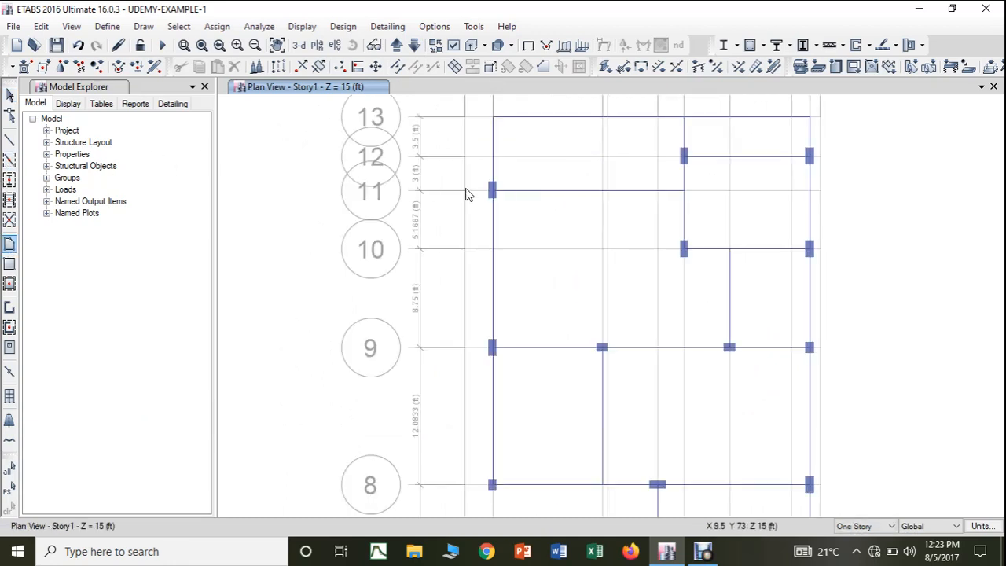
{"action": "left_click", "coordinate": [491, 173]}
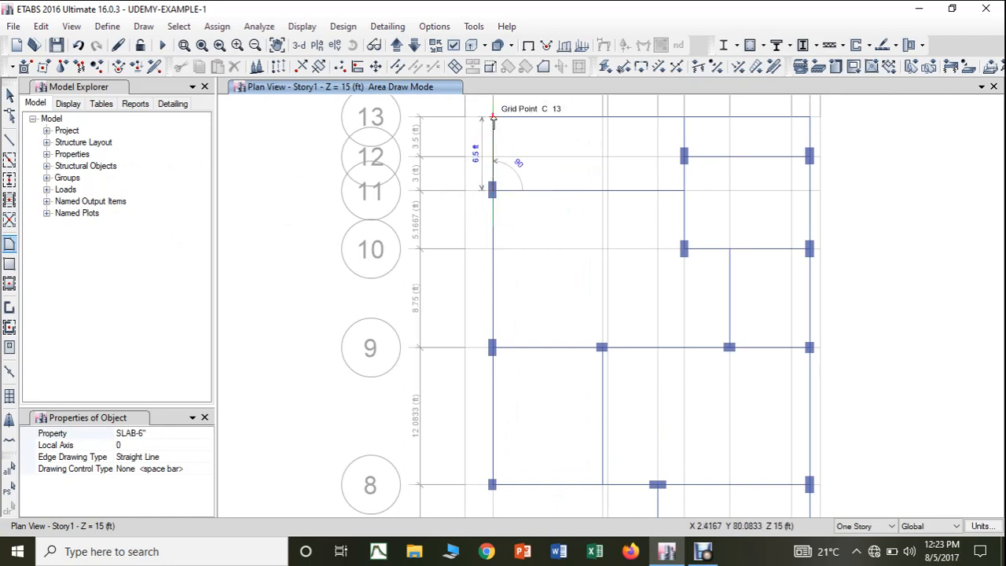
{"action": "left_click", "coordinate": [493, 118]}
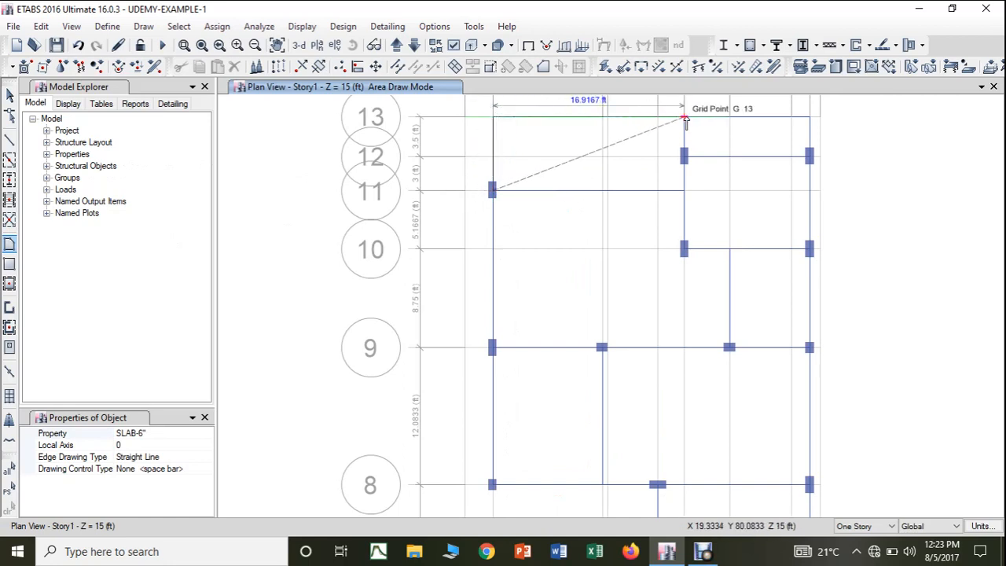
{"action": "left_click", "coordinate": [685, 118]}
{"action": "left_click", "coordinate": [685, 189]}
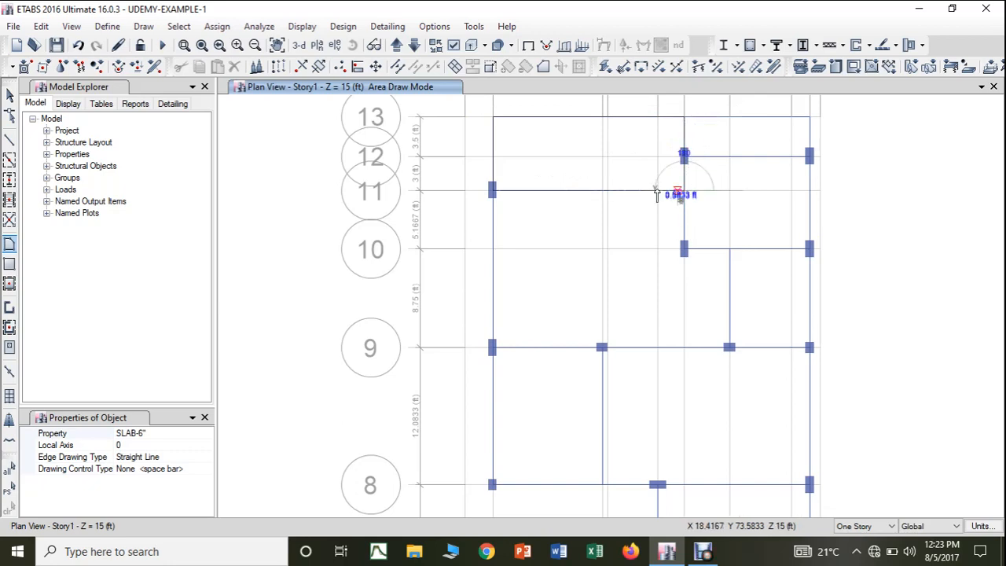
{"action": "double_click", "coordinate": [493, 192]}
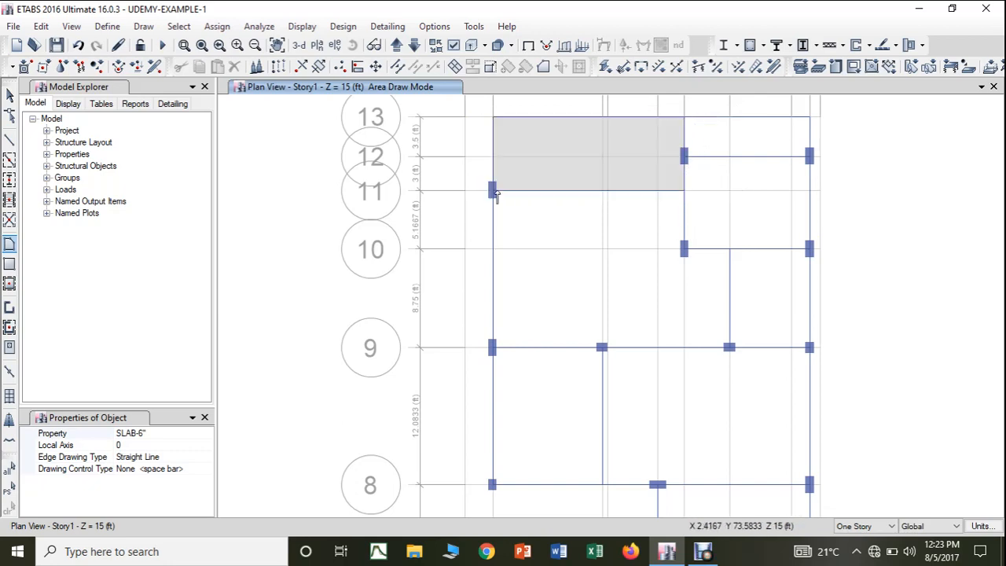
Draw a rectangular SLAB-6" slab on Story1 between grid lines G and J and grid lines 10 and 13.
{"action": "left_click", "coordinate": [709, 225]}
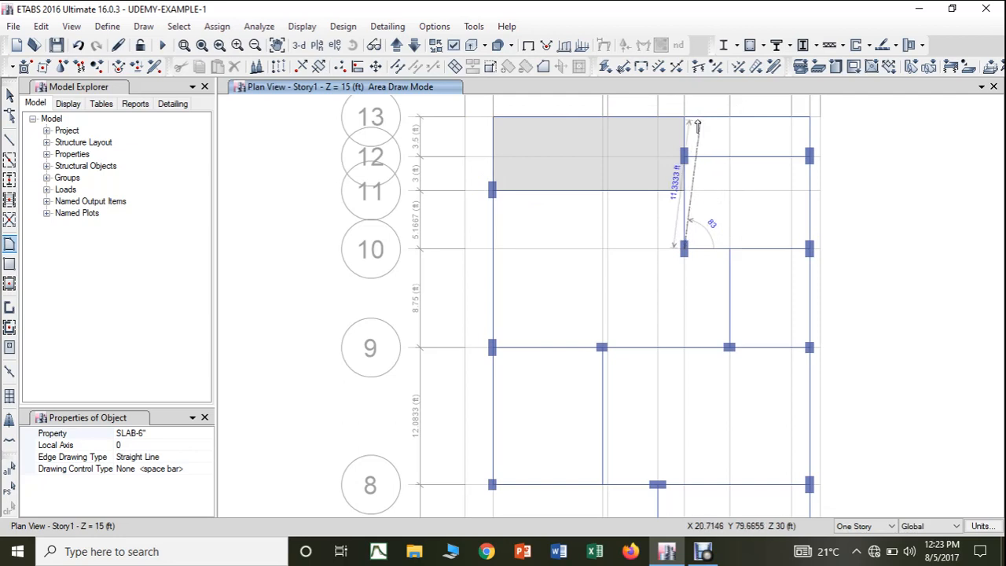
{"action": "left_click", "coordinate": [813, 117]}
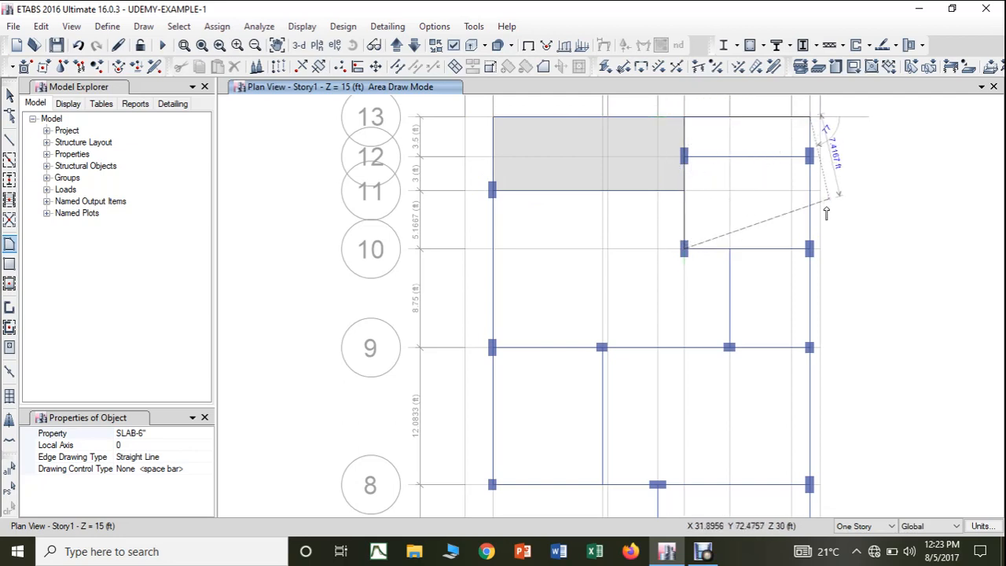
{"action": "left_click", "coordinate": [810, 250]}
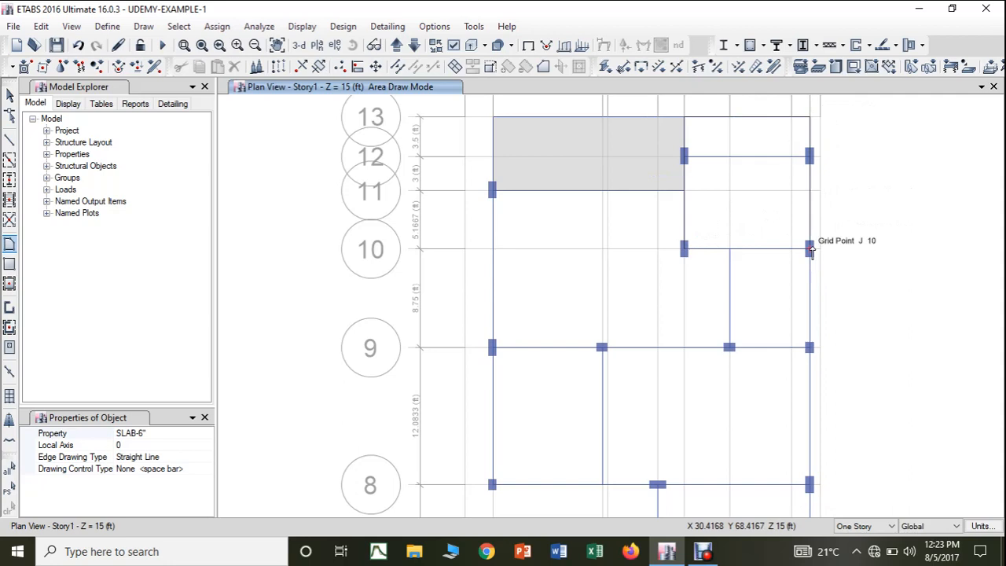
{"action": "double_click", "coordinate": [686, 253]}
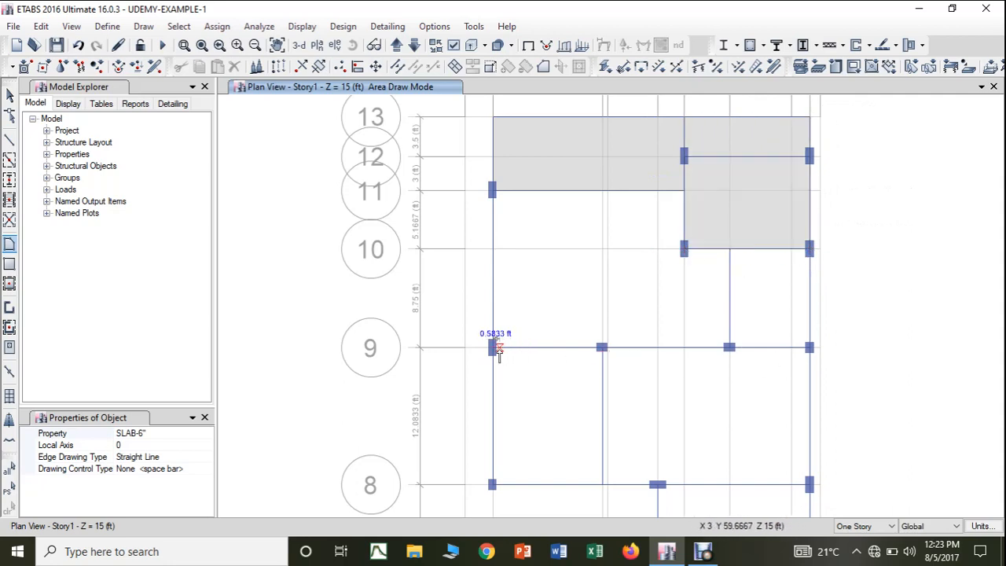
Draw an L-shaped SLAB-6" slab on Story1 through grid points C-11, C-9, J-9, J-10, G-10 and G-11.
{"action": "left_click", "coordinate": [493, 190]}
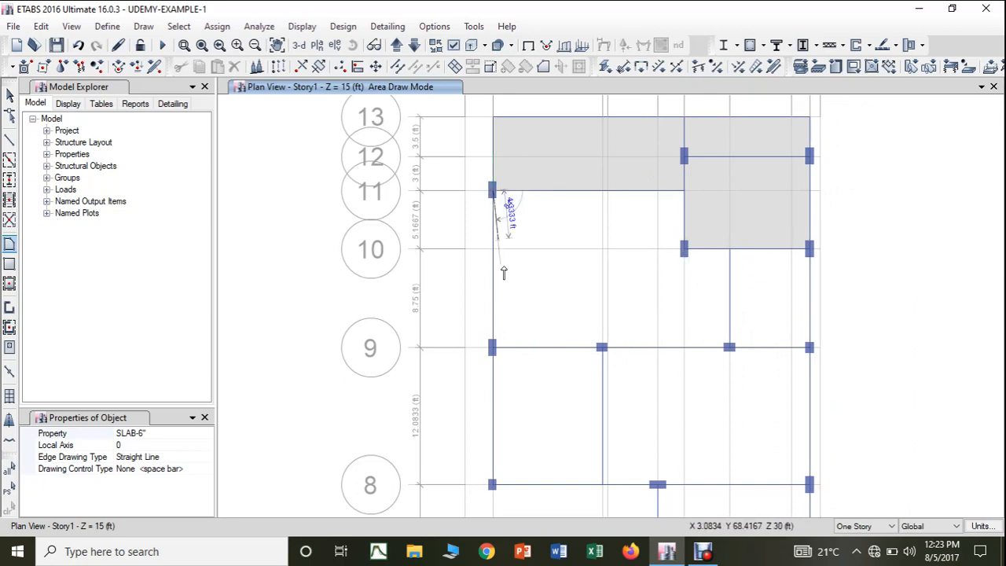
{"action": "left_click", "coordinate": [493, 348]}
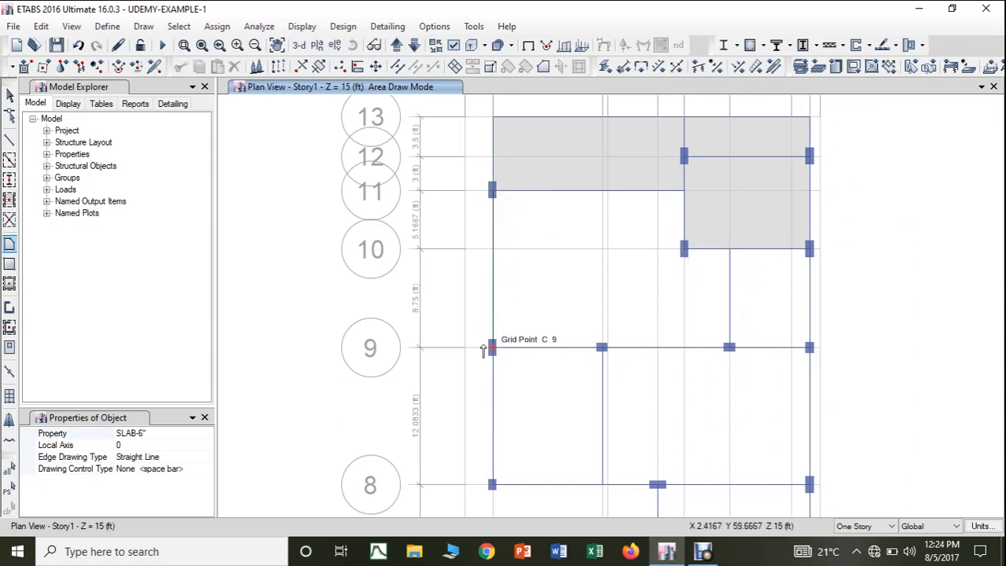
{"action": "left_click", "coordinate": [810, 348]}
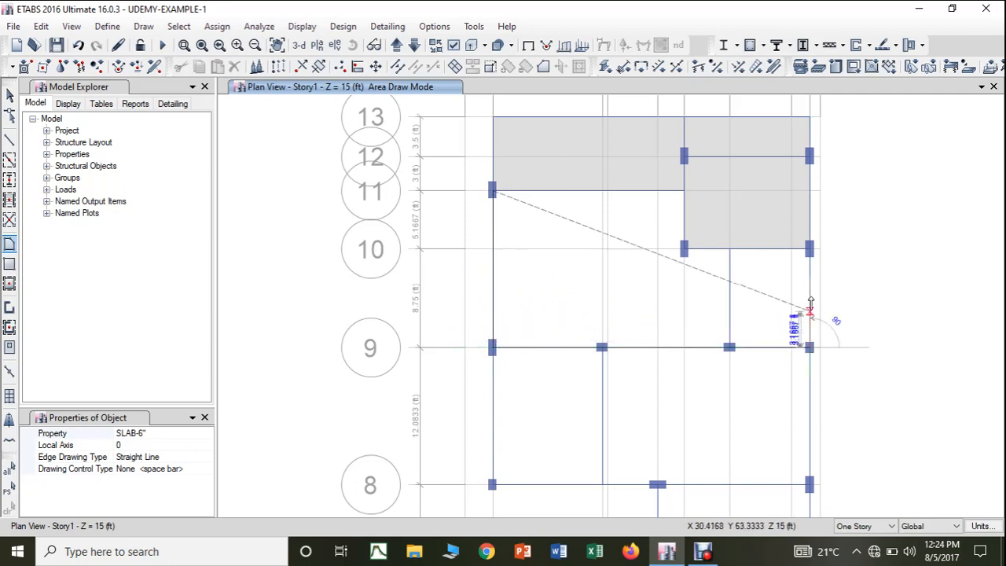
{"action": "left_click", "coordinate": [810, 250]}
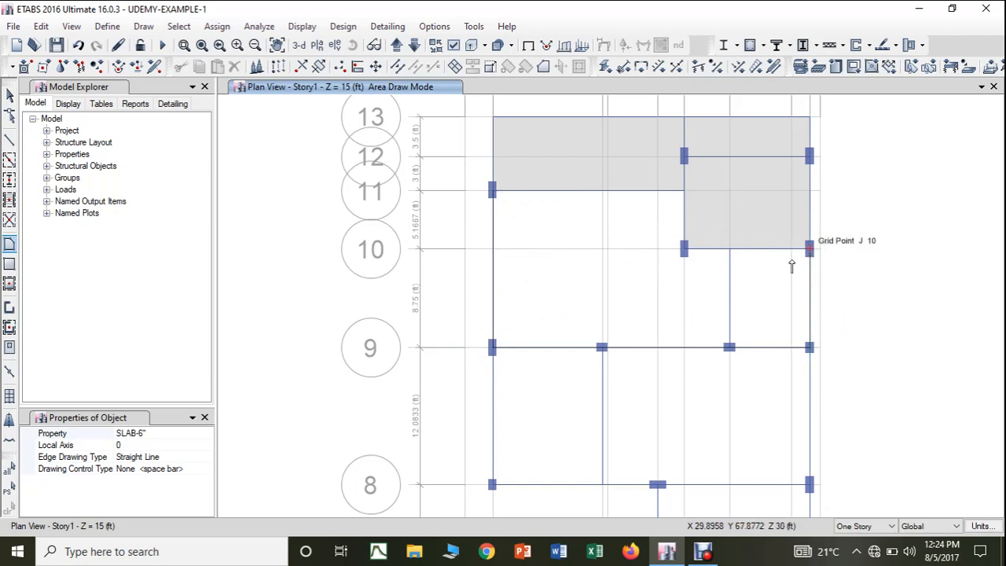
{"action": "left_click", "coordinate": [685, 250]}
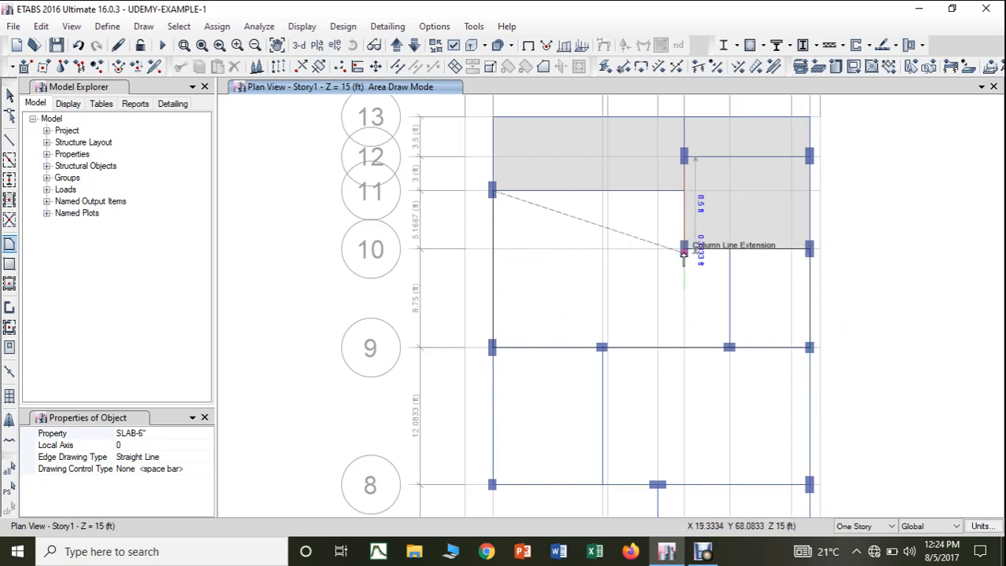
{"action": "left_click", "coordinate": [684, 192]}
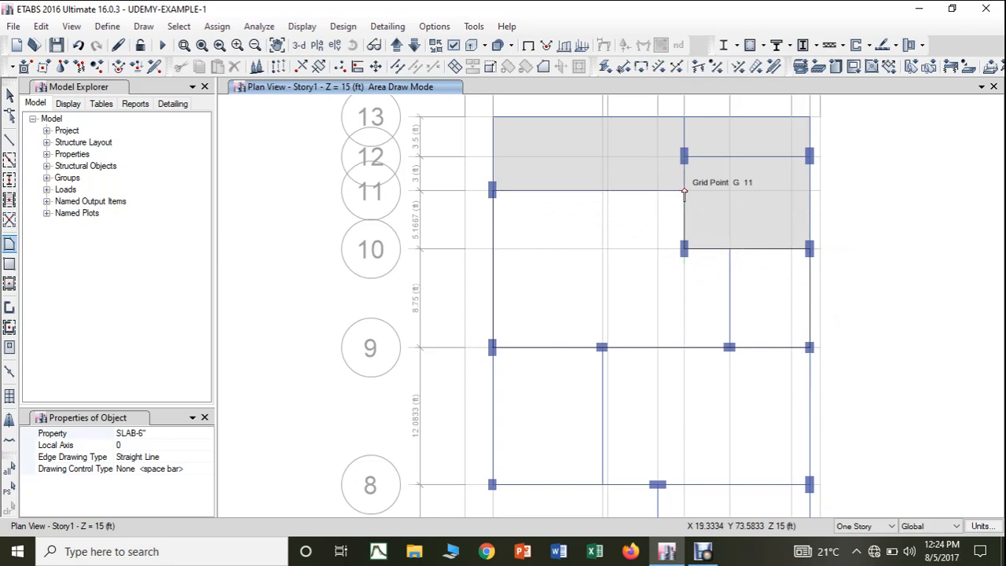
{"action": "double_click", "coordinate": [493, 191]}
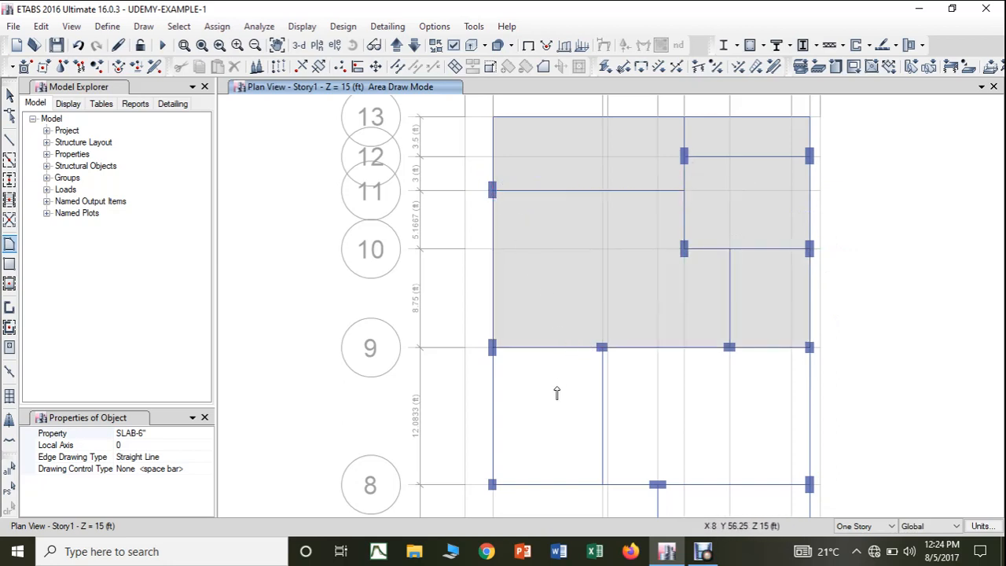
Draw a rectangular SLAB-6" slab on Story1 between grid lines C and J and grid lines 8 and 9.
{"action": "middle_click_drag", "start_coordinate": [557, 393], "coordinate": [573, 307]}
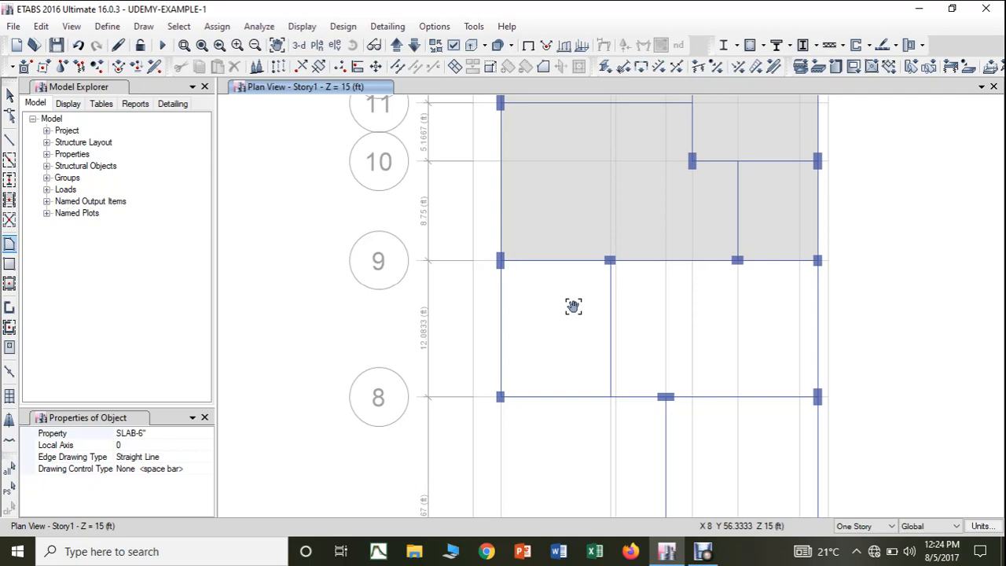
{"action": "left_click", "coordinate": [500, 397]}
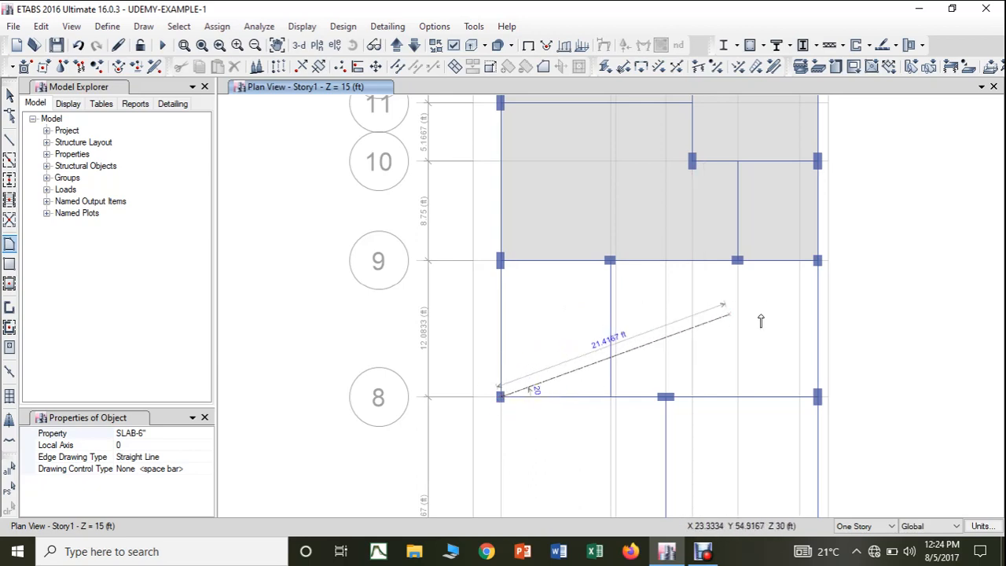
{"action": "left_click", "coordinate": [818, 397]}
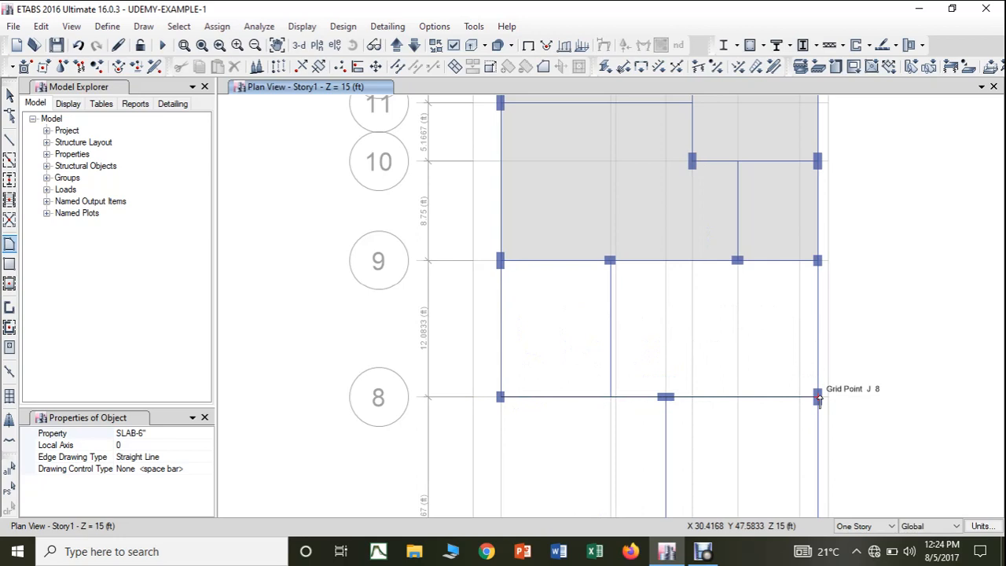
{"action": "left_click", "coordinate": [818, 261]}
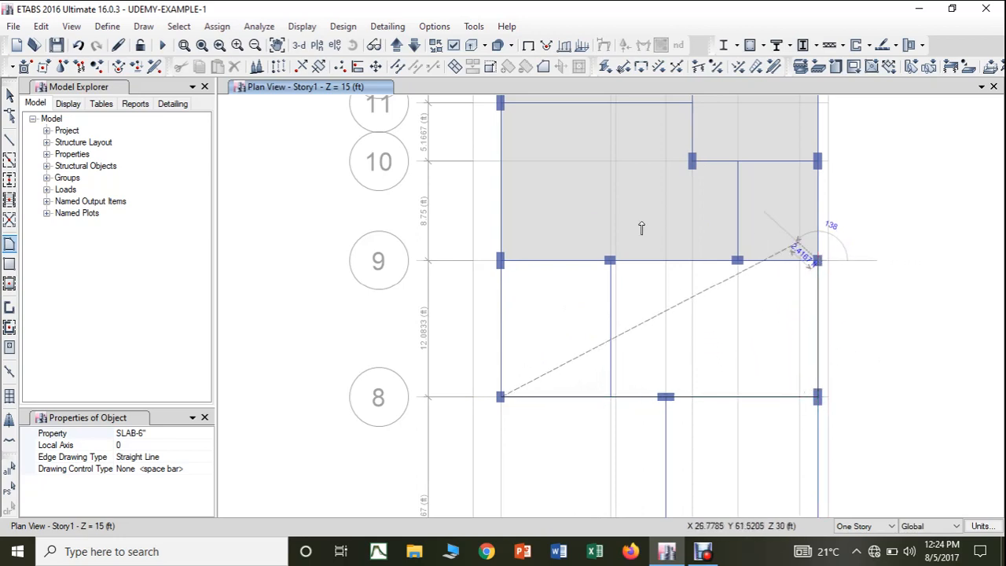
{"action": "left_click", "coordinate": [501, 262]}
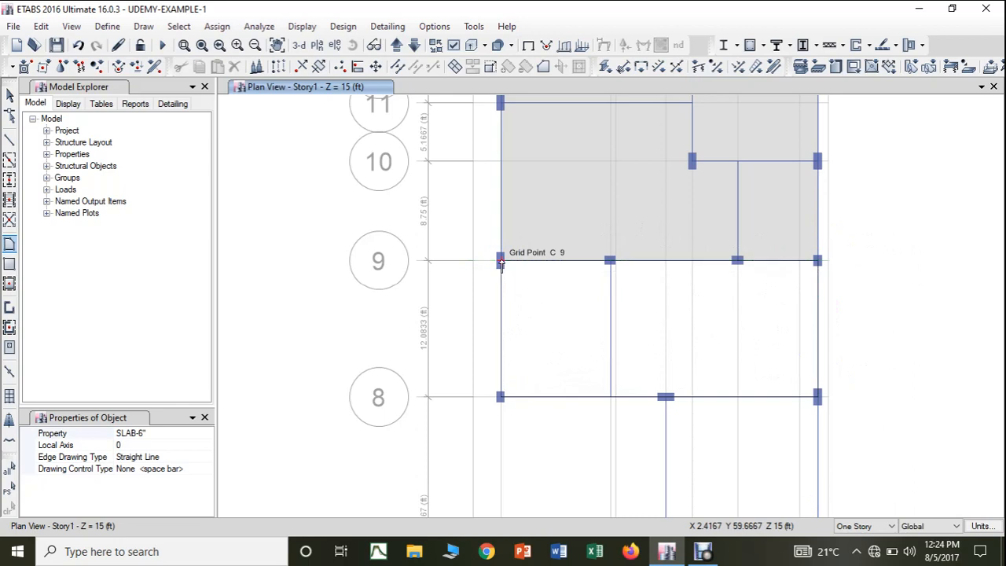
{"action": "double_click", "coordinate": [500, 397]}
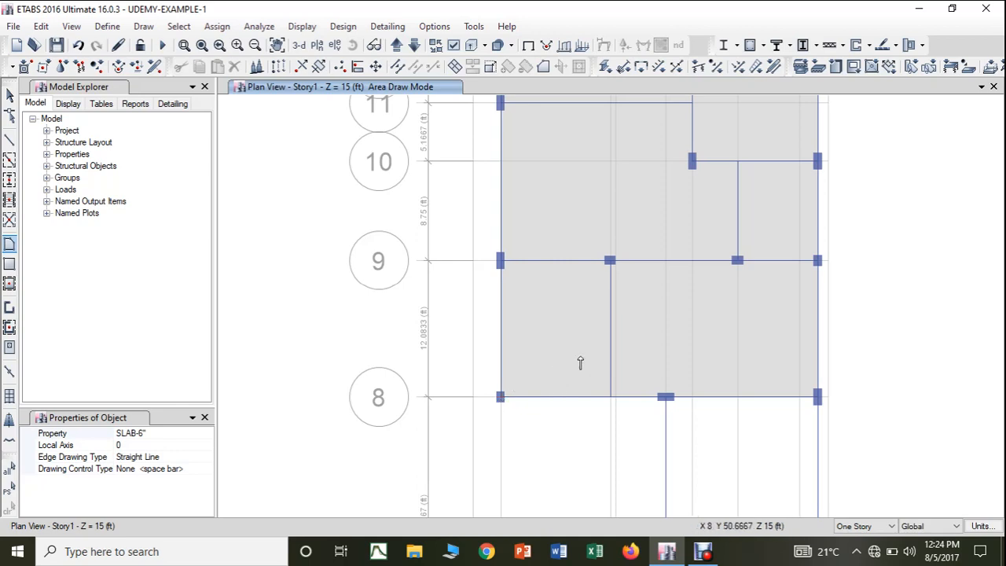
Draw a rectangular SLAB-6" slab on Story1 between grid lines F and J and grid lines 7 and 8.
{"action": "middle_click_drag", "start_coordinate": [860, 378], "coordinate": [848, 156]}
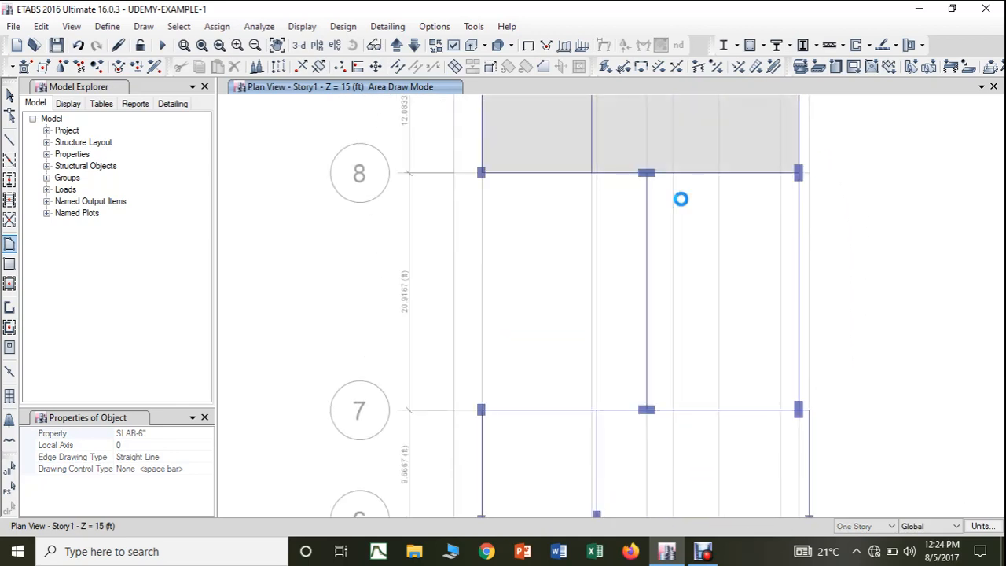
{"action": "scroll", "coordinate": [836, 146], "scroll_direction": "down", "scroll_amount": 3}
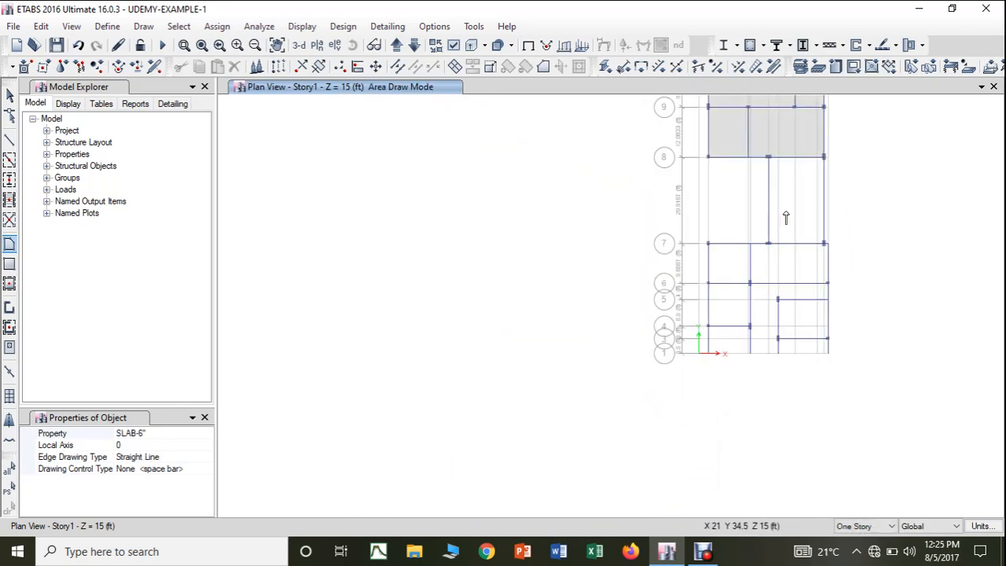
{"action": "scroll", "coordinate": [787, 217], "scroll_direction": "up", "scroll_amount": 3}
{"action": "middle_click_drag", "start_coordinate": [786, 218], "coordinate": [693, 333]}
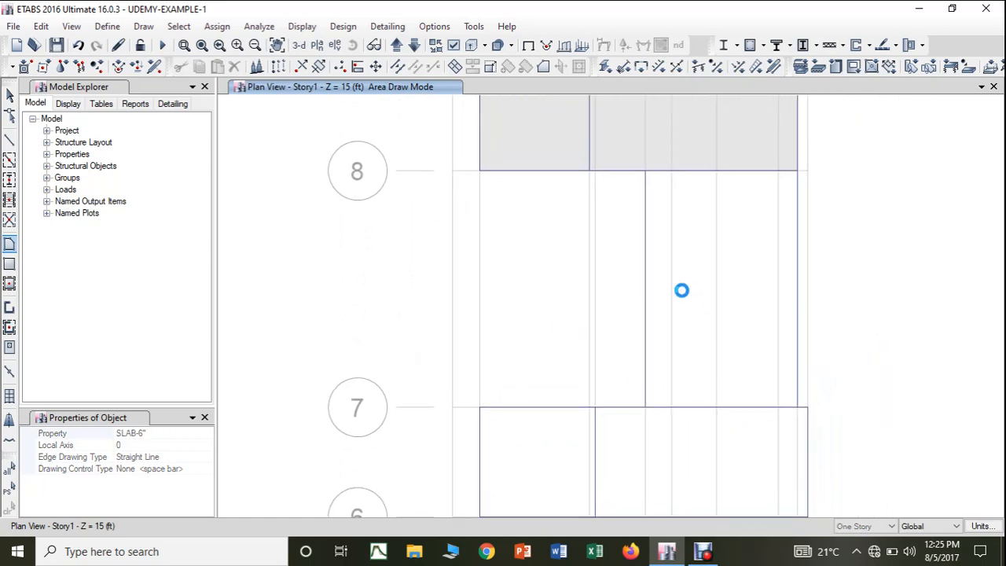
{"action": "left_click", "coordinate": [645, 407]}
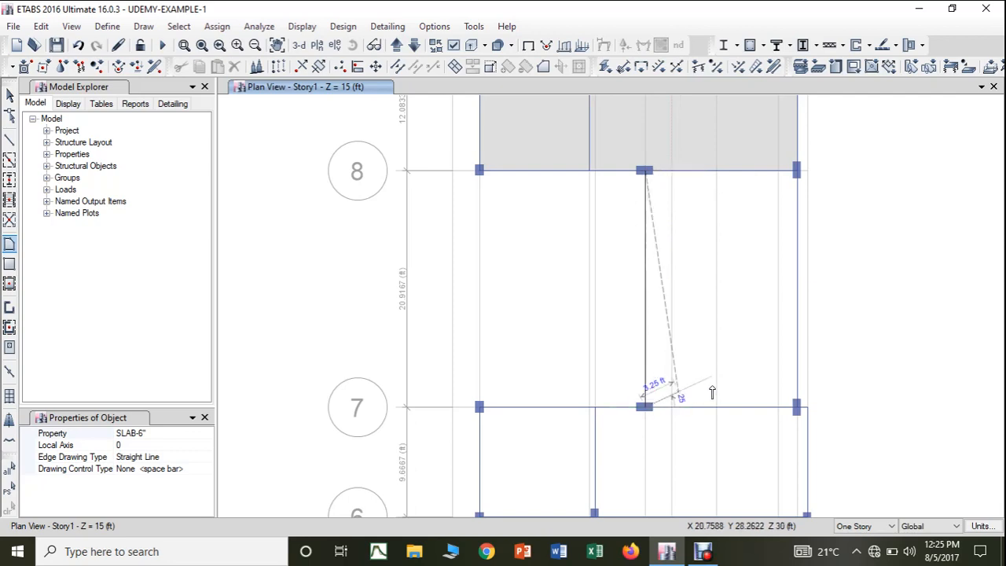
{"action": "left_click", "coordinate": [797, 407]}
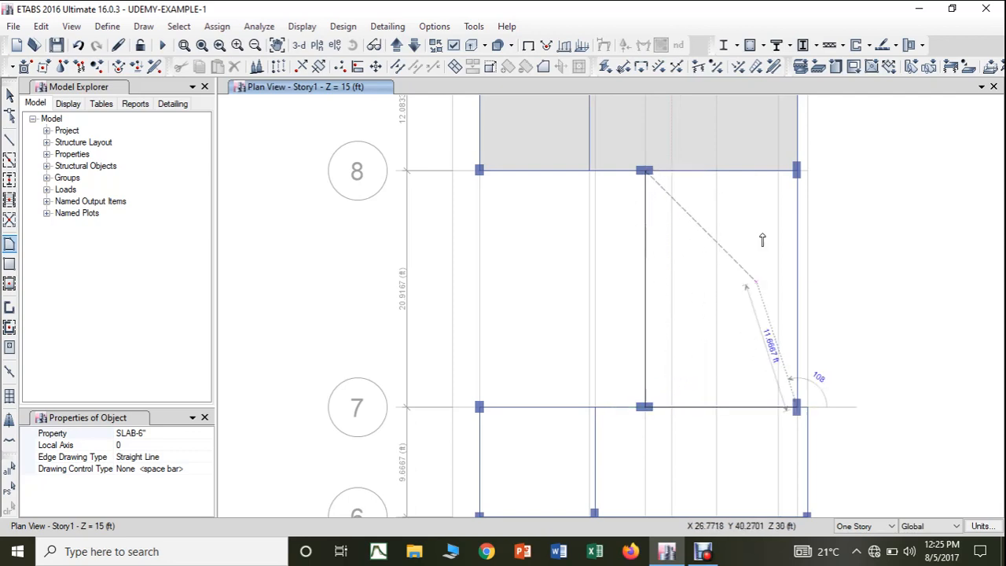
{"action": "double_click", "coordinate": [796, 170]}
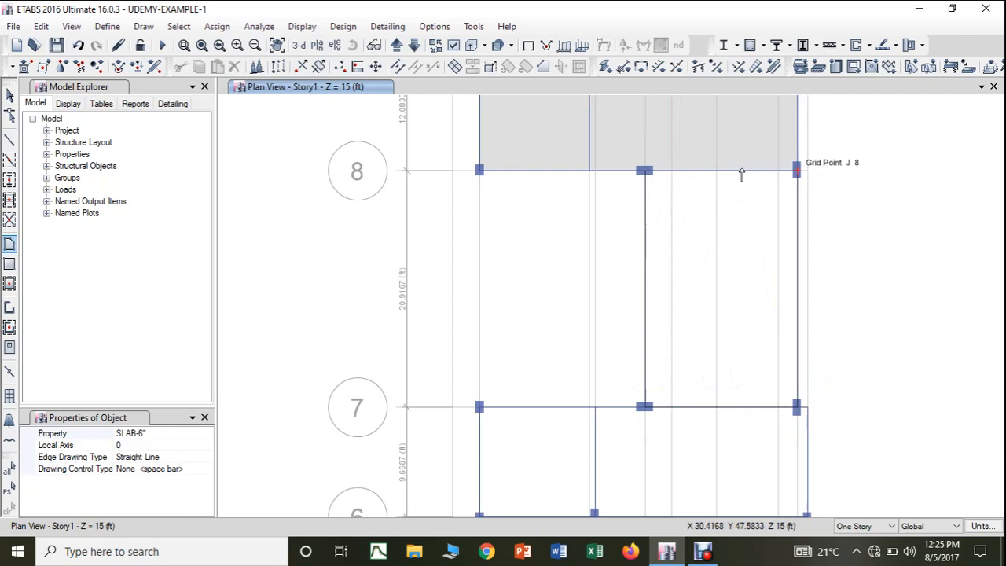
{"action": "double_click", "coordinate": [645, 172]}
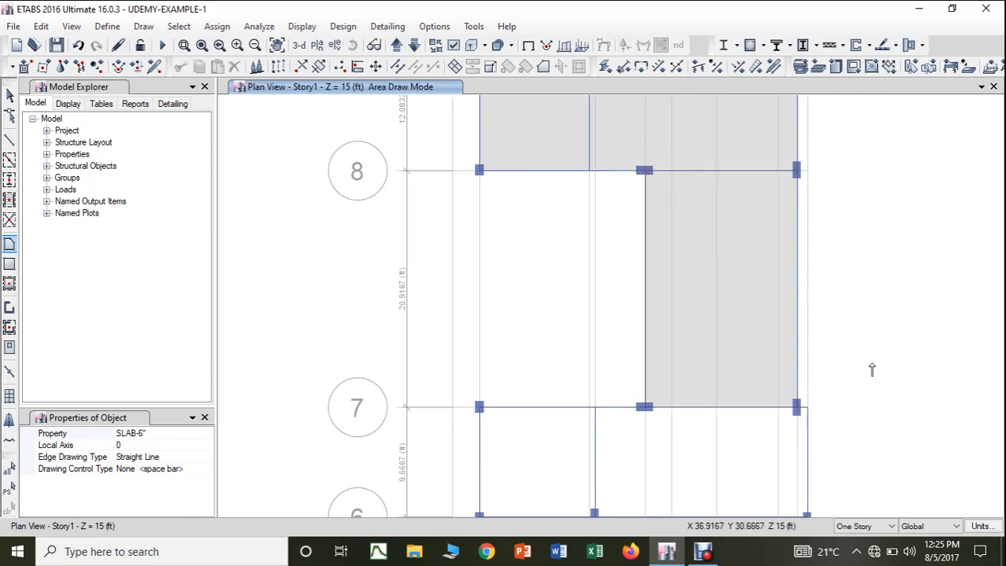
Draw a rectangular SLAB-6" slab on Story1 between grid lines C and K and grid lines 6 and 7.
{"action": "middle_click_drag", "start_coordinate": [872, 369], "coordinate": [856, 164]}
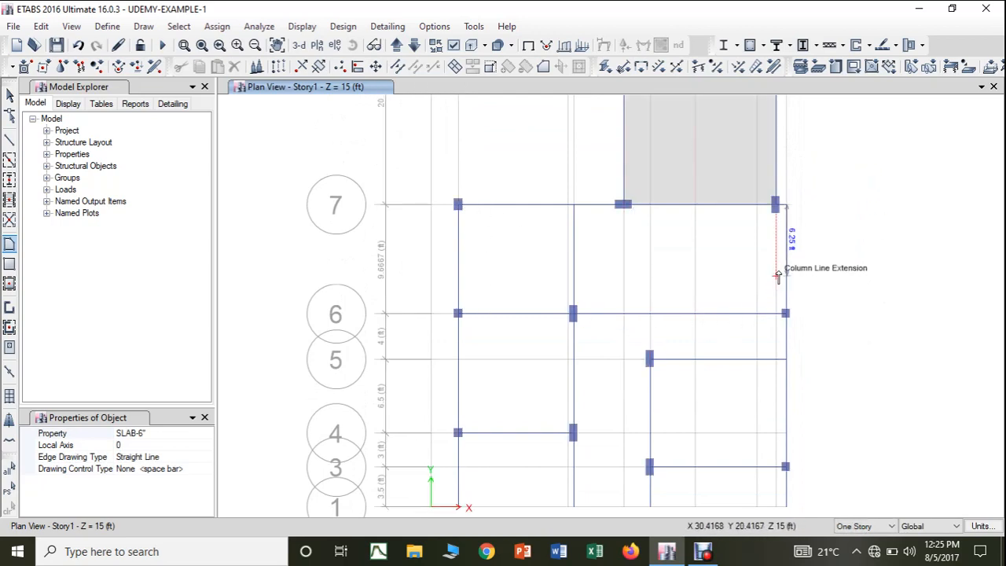
{"action": "middle_click_drag", "start_coordinate": [606, 339], "coordinate": [534, 277]}
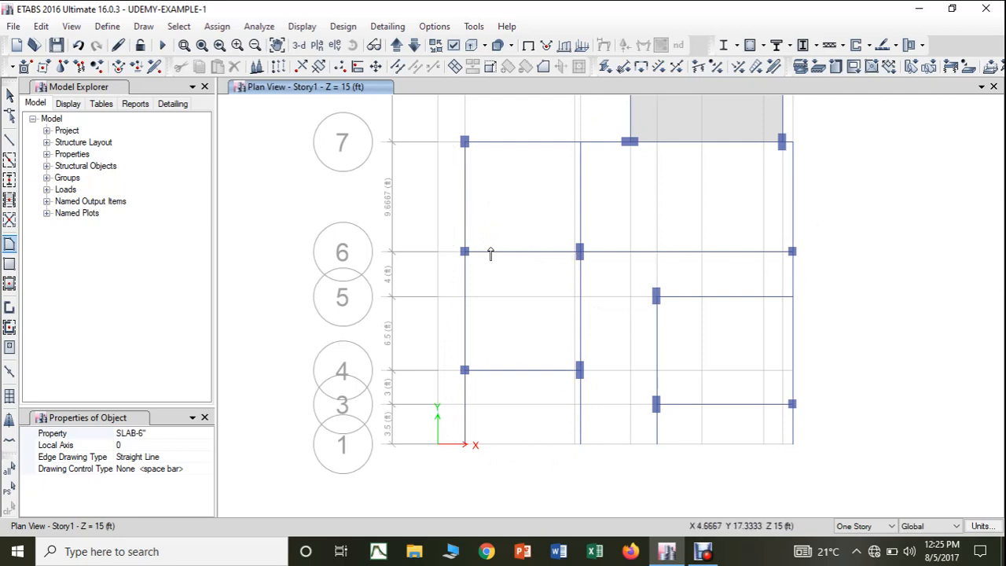
{"action": "left_click", "coordinate": [465, 250]}
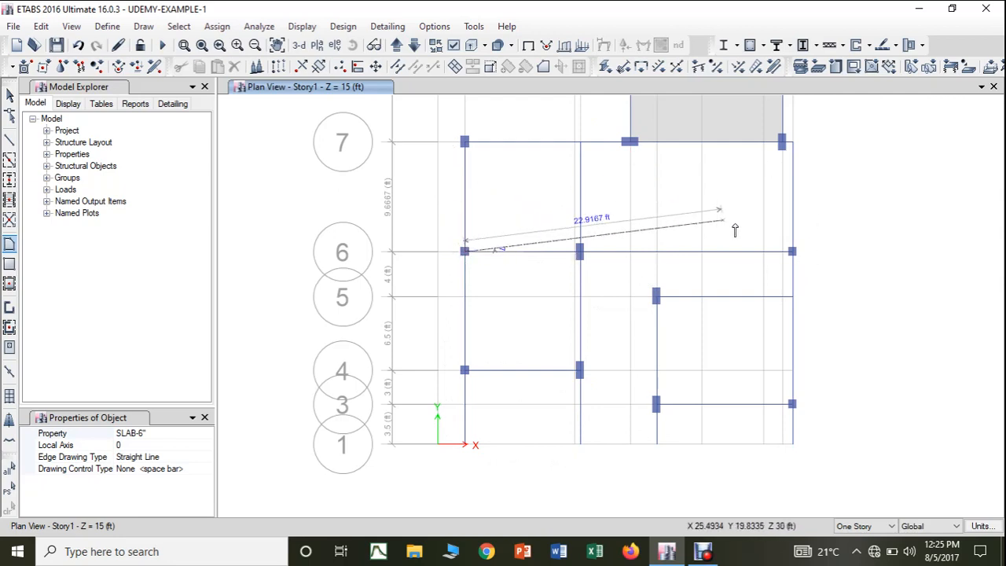
{"action": "left_click", "coordinate": [793, 252]}
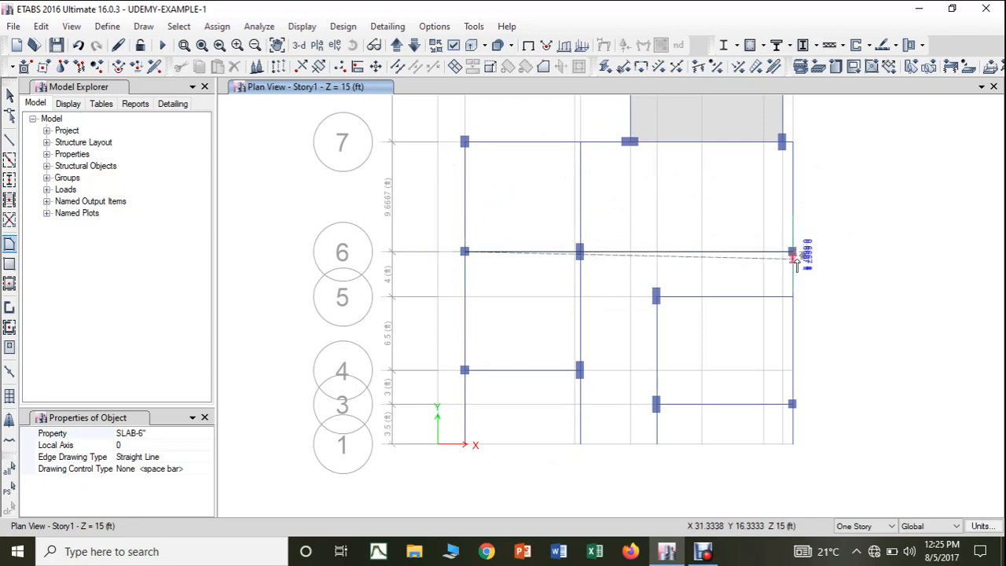
{"action": "left_click", "coordinate": [793, 142]}
{"action": "left_click", "coordinate": [464, 142]}
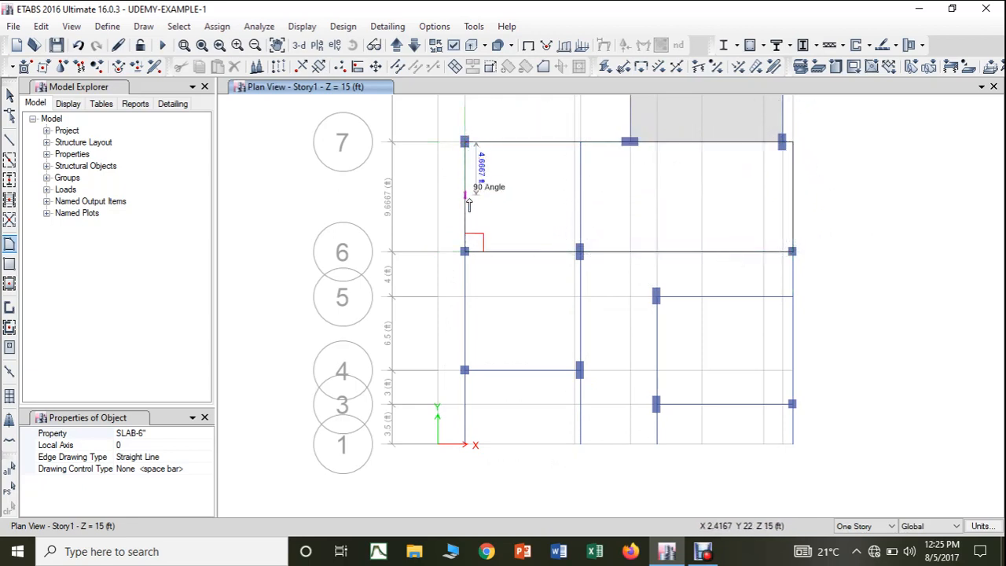
{"action": "left_click", "coordinate": [465, 251]}
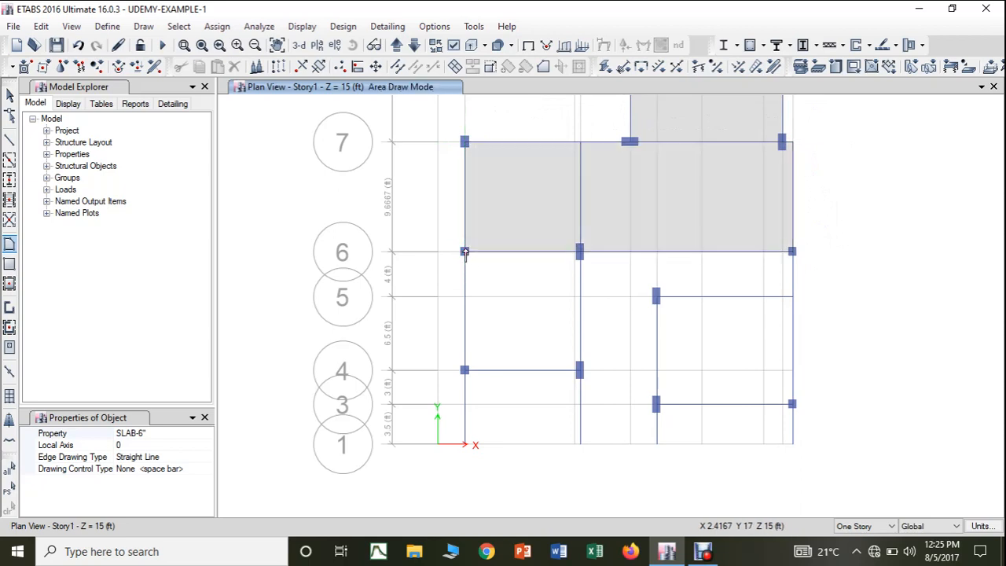
Draw a rectangular SLAB-6" slab on Story1 between grid lines C and E and grid lines 1 and 6.
{"action": "left_click", "coordinate": [465, 444]}
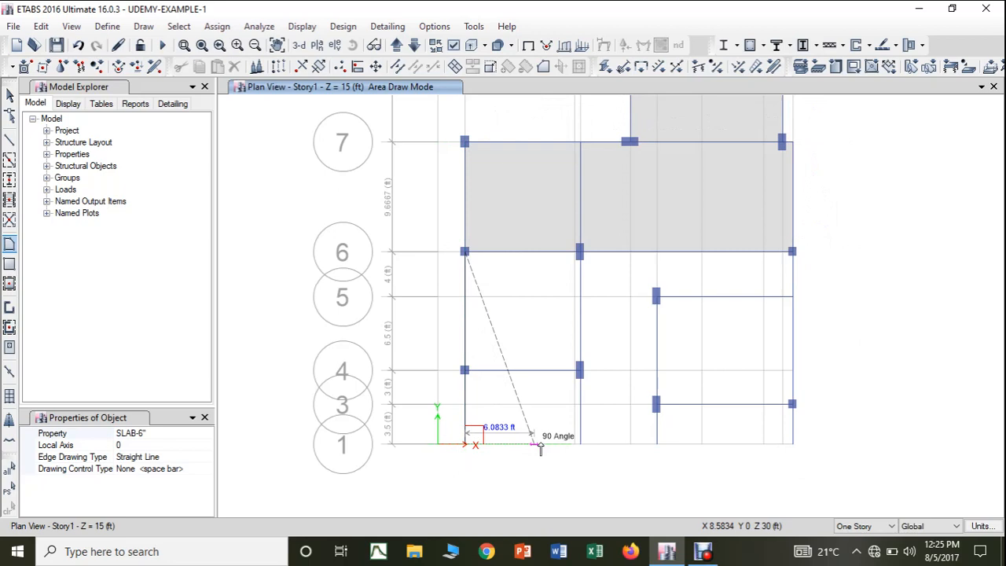
{"action": "left_click", "coordinate": [580, 446]}
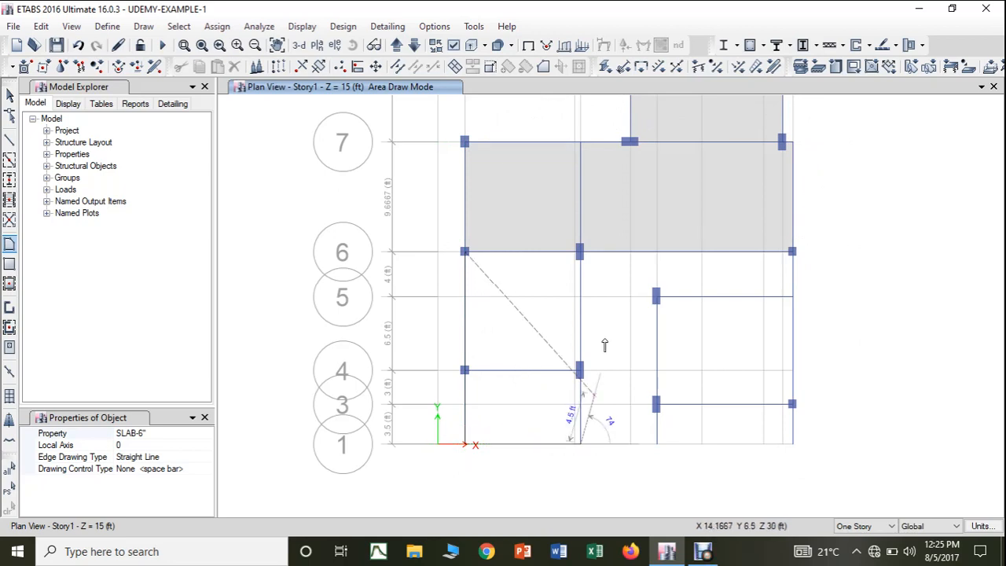
{"action": "left_click", "coordinate": [580, 252]}
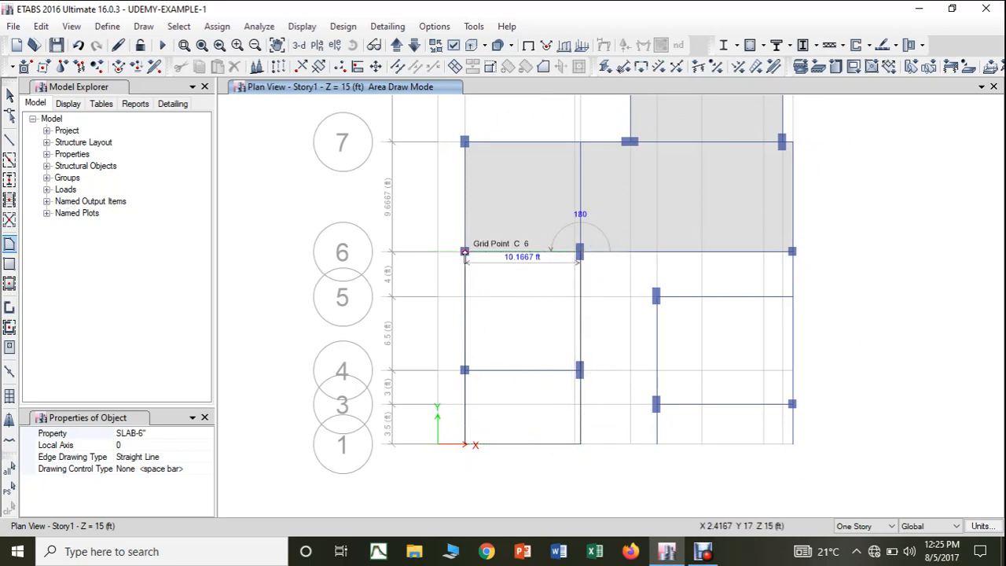
{"action": "left_click", "coordinate": [465, 251]}
{"action": "key", "text": "Escape"}
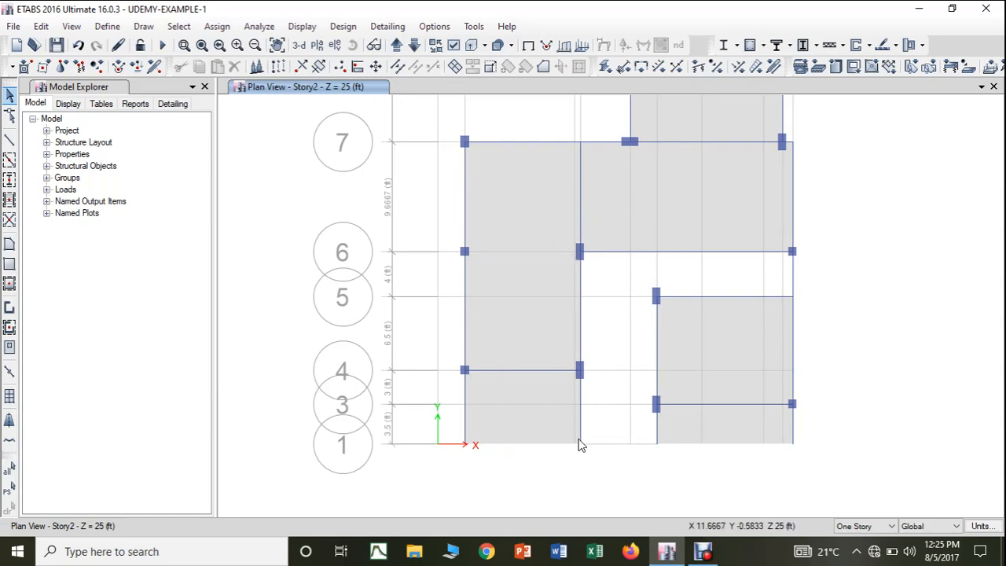
Return to the Story1 plan and draw a rectangular SLAB-6" slab between grid lines G and K and grid lines 1 and 5.
{"action": "left_click", "coordinate": [410, 47]}
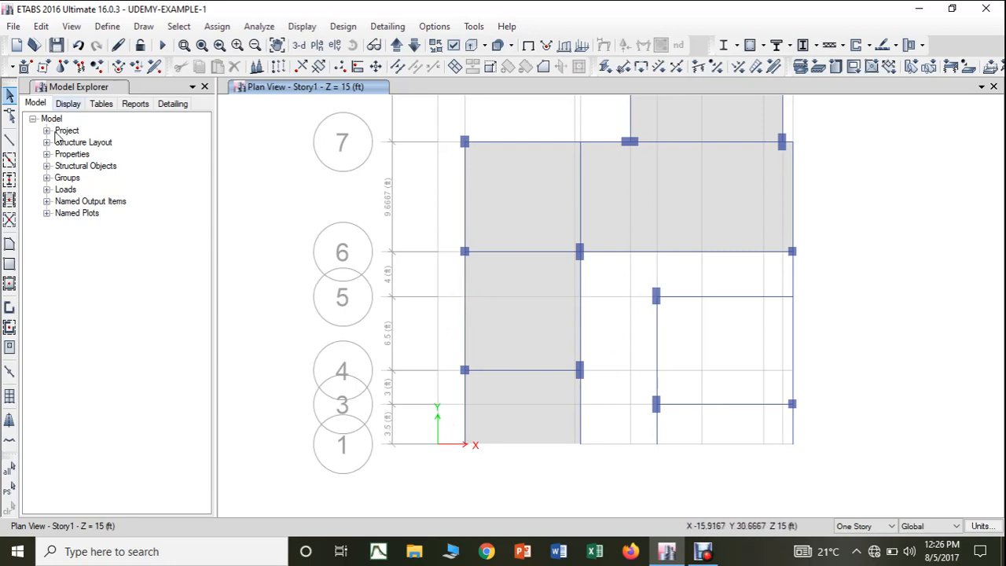
{"action": "left_click", "coordinate": [9, 244]}
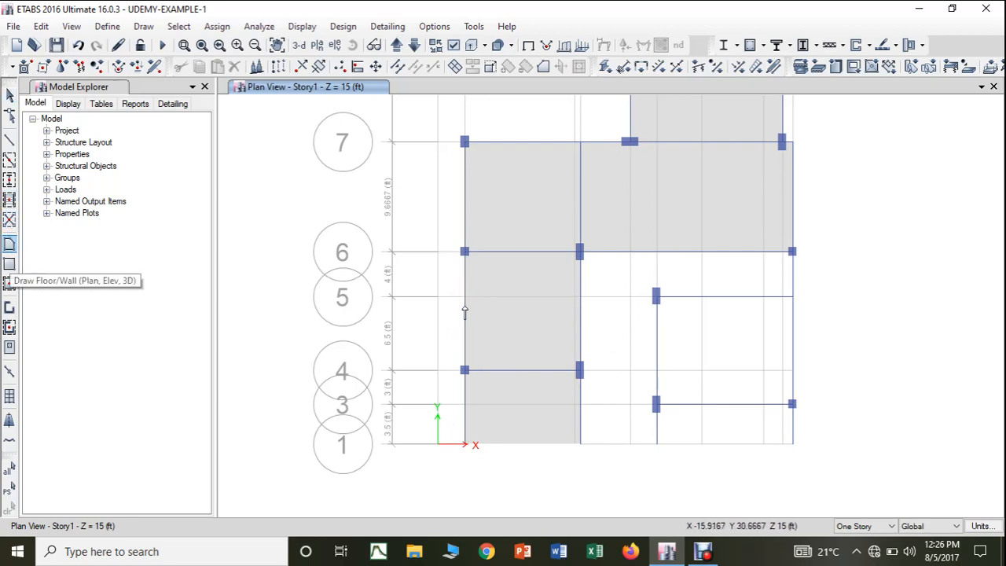
{"action": "left_click", "coordinate": [657, 296]}
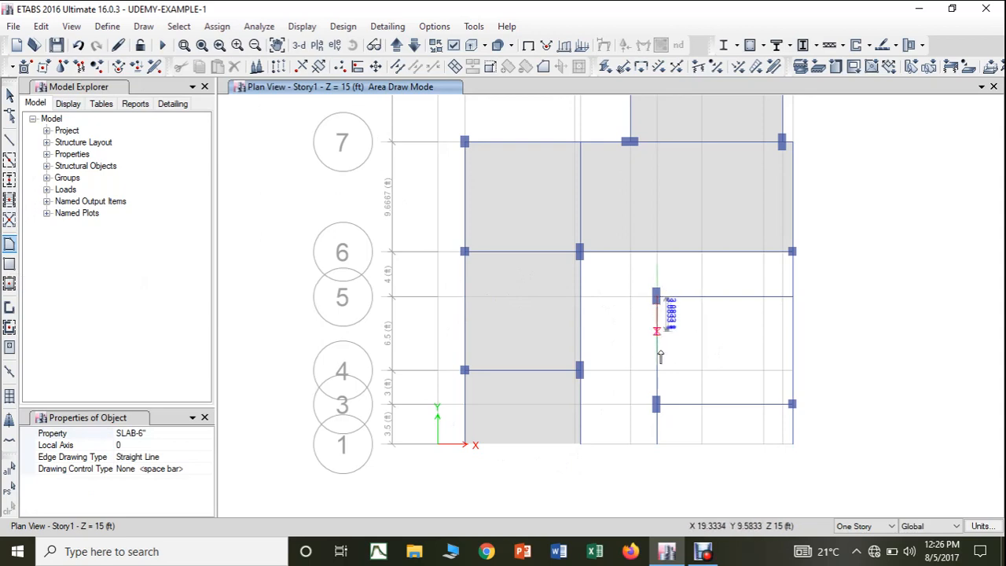
{"action": "left_click", "coordinate": [657, 445]}
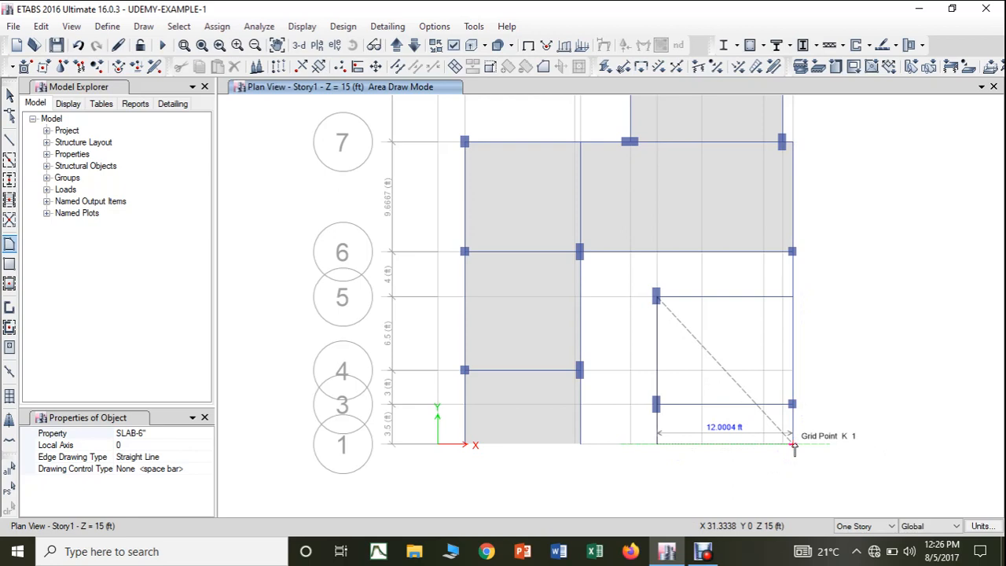
{"action": "left_click", "coordinate": [793, 446]}
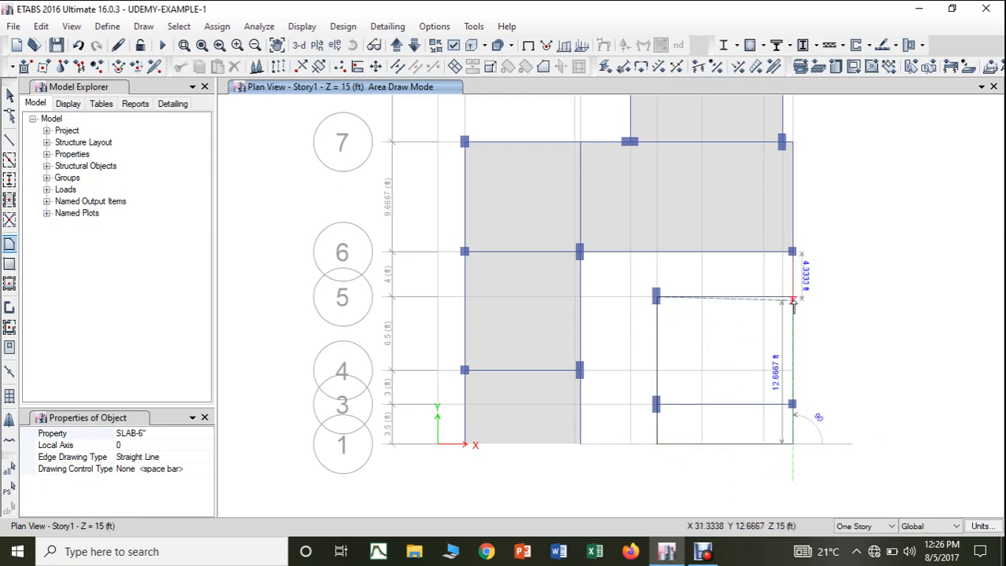
{"action": "left_click", "coordinate": [793, 298]}
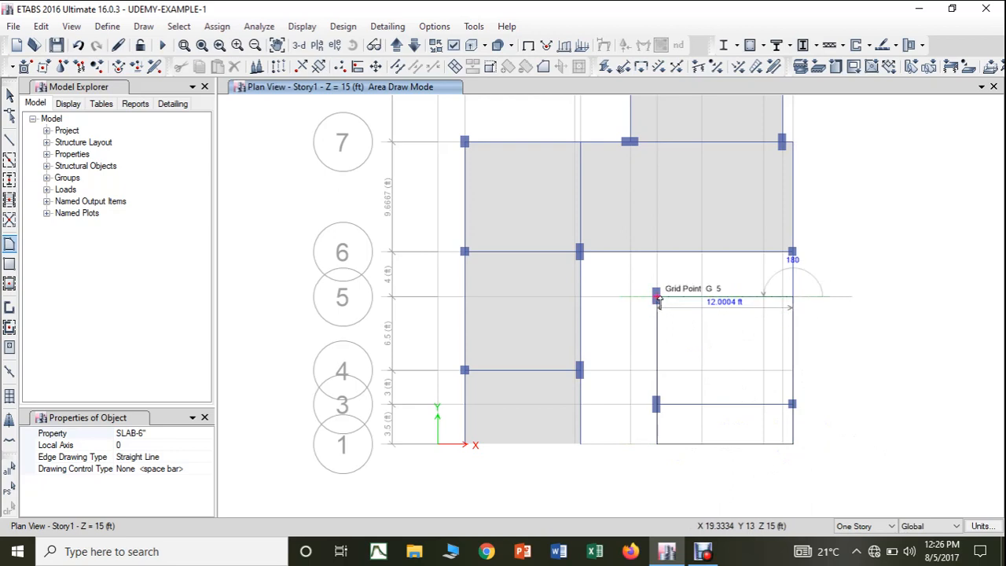
{"action": "double_click", "coordinate": [659, 299]}
{"action": "key", "text": "Escape"}
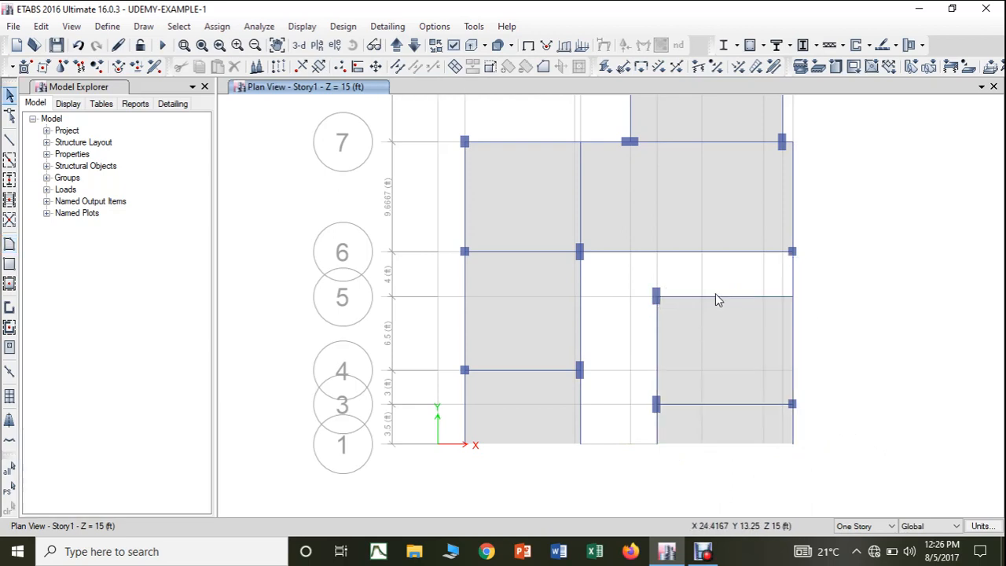
Check the Story3 plan, and view the whole building in a rotated 3-D view with extruded members.
{"action": "left_click", "coordinate": [415, 45]}
{"action": "scroll", "coordinate": [537, 238], "scroll_direction": "down", "scroll_amount": 3}
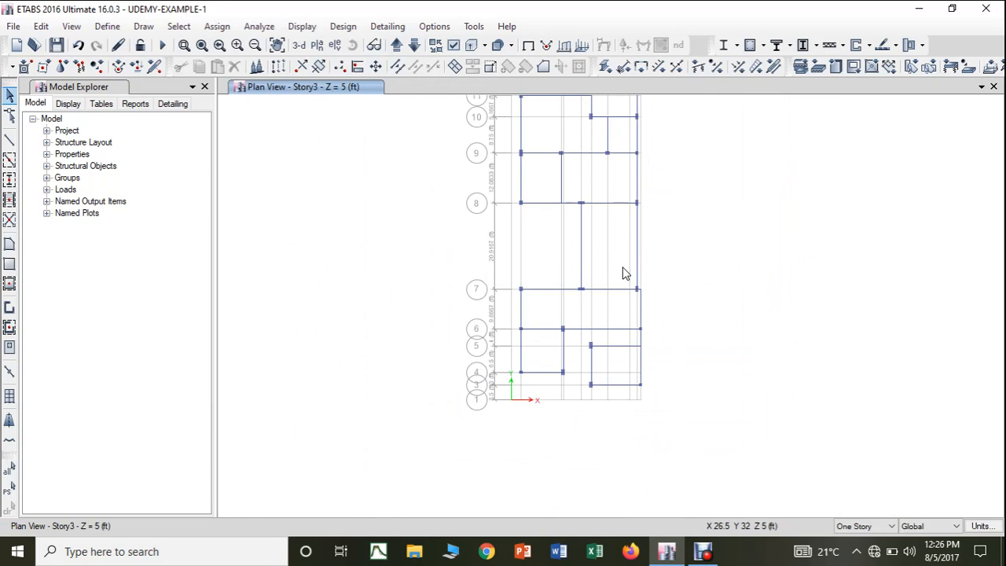
{"action": "left_click", "coordinate": [298, 45]}
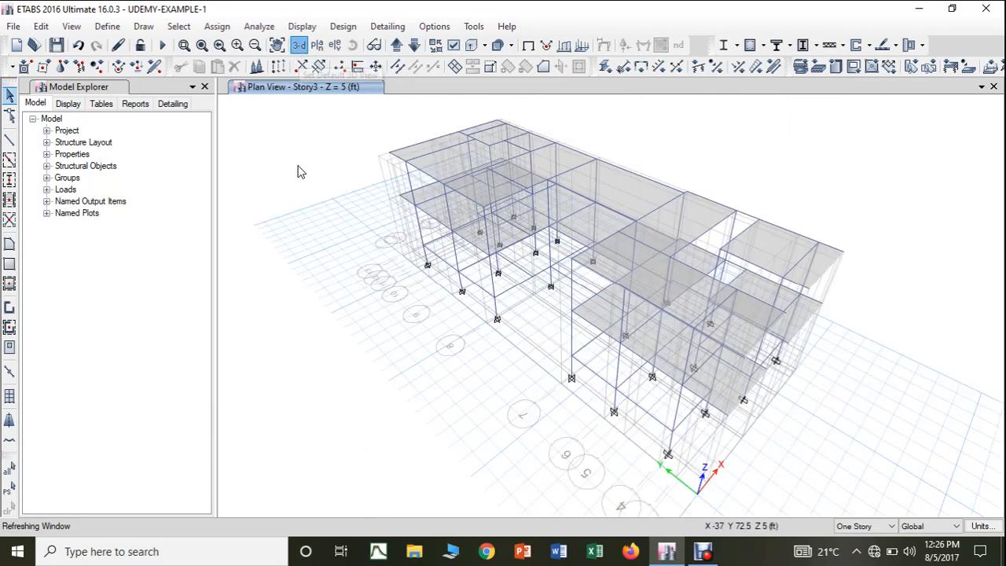
{"action": "left_click", "coordinate": [353, 45]}
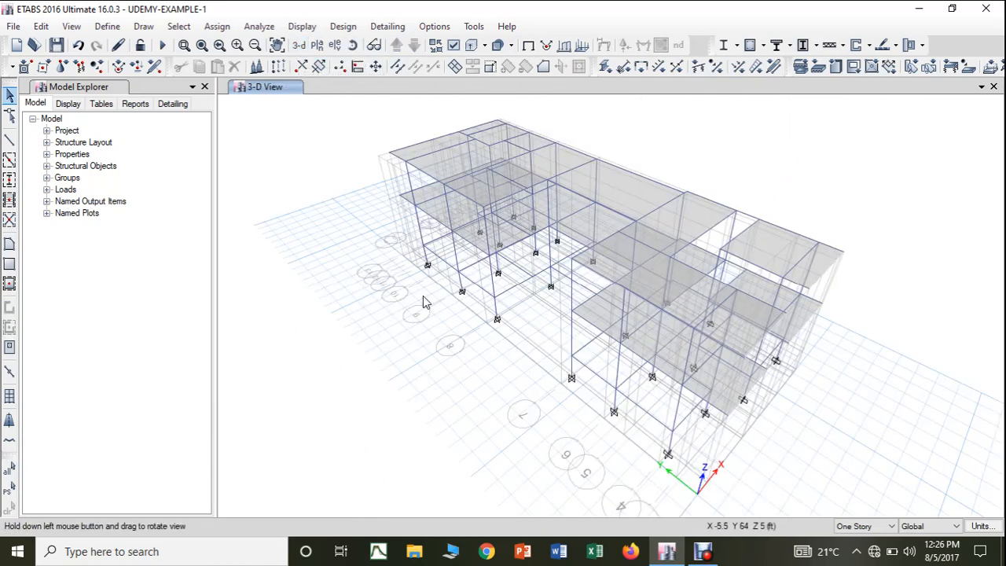
{"action": "left_click_drag", "start_coordinate": [509, 450], "coordinate": [561, 411]}
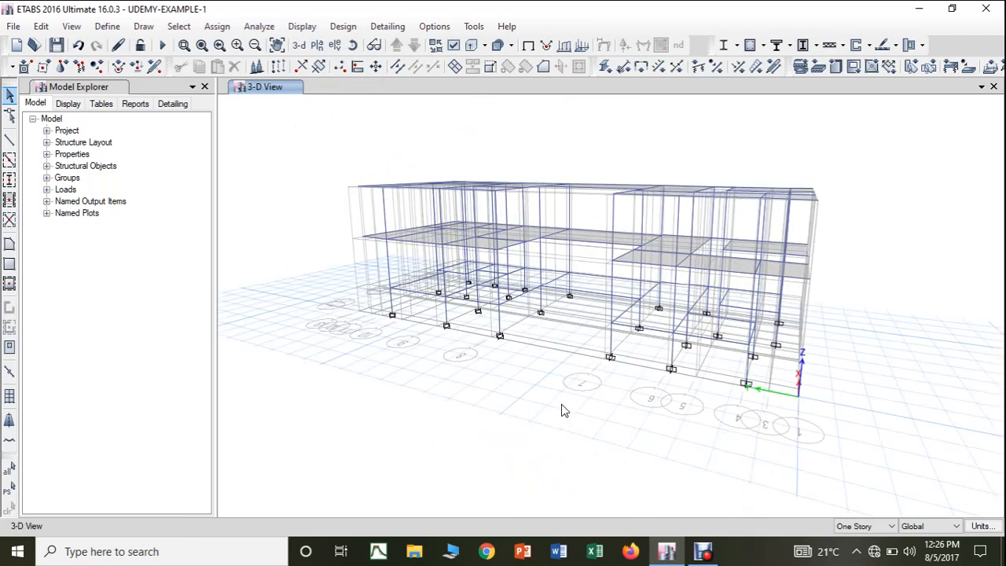
{"action": "left_click", "coordinate": [471, 46]}
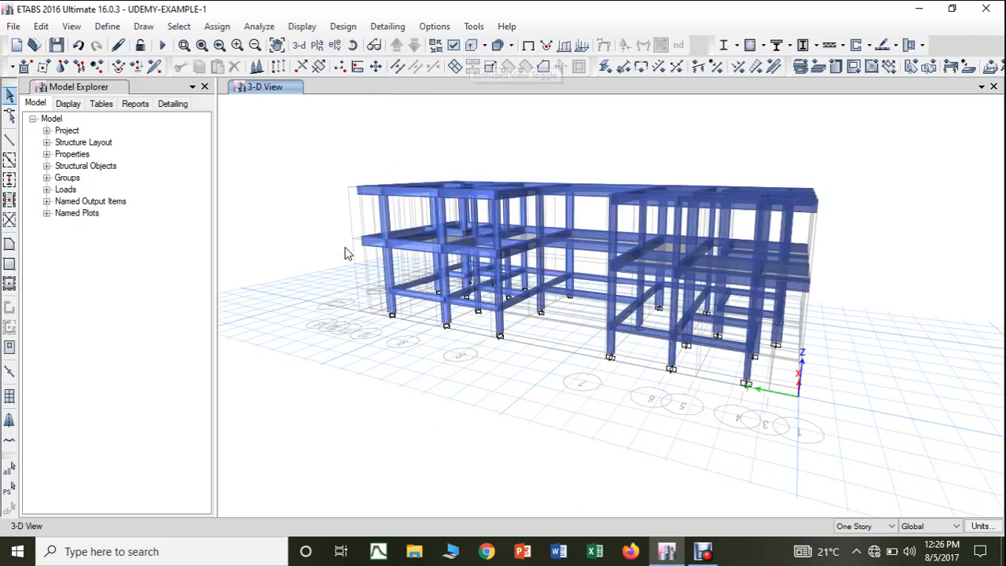
Rotate the extruded 3-D view to look down on the floors and examine the slab panels at the grid line 8 to 13 end.
{"action": "left_click", "coordinate": [353, 45]}
{"action": "left_click_drag", "start_coordinate": [314, 124], "coordinate": [276, 214]}
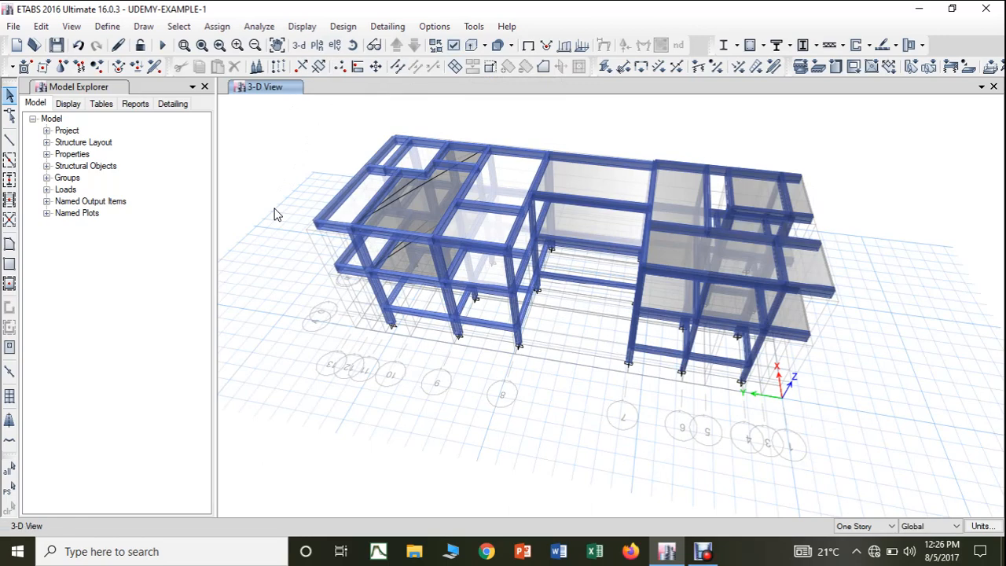
{"action": "left_click_drag", "start_coordinate": [352, 440], "coordinate": [385, 447]}
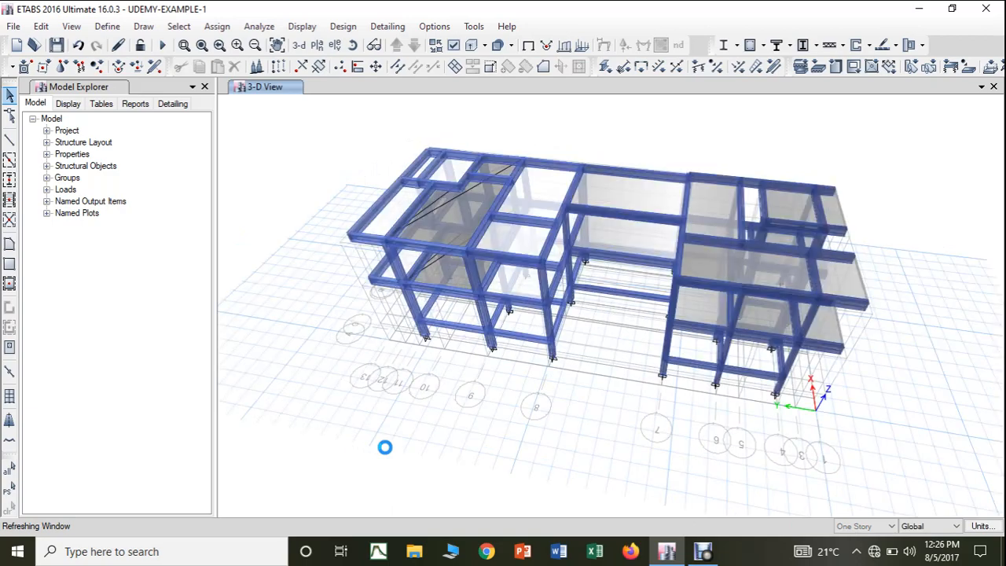
{"action": "left_click", "coordinate": [438, 207]}
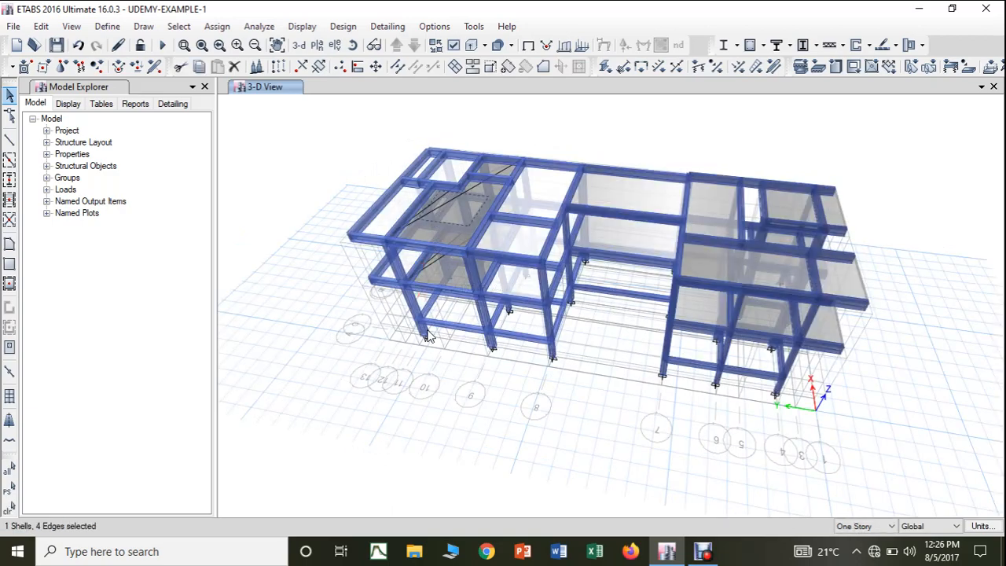
{"action": "scroll", "coordinate": [436, 248], "scroll_direction": "up", "scroll_amount": 3}
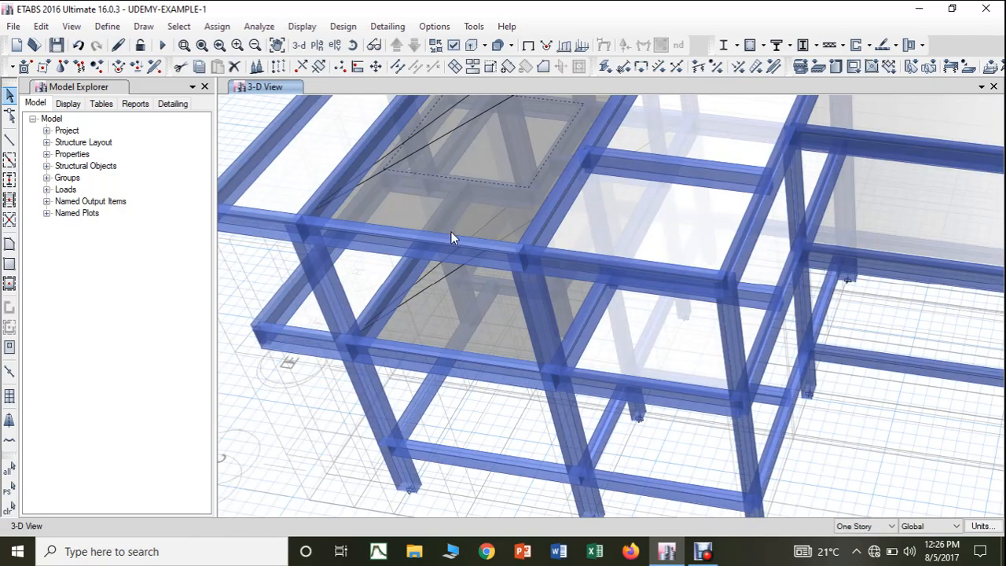
{"action": "scroll", "coordinate": [451, 232], "scroll_direction": "down", "scroll_amount": 3}
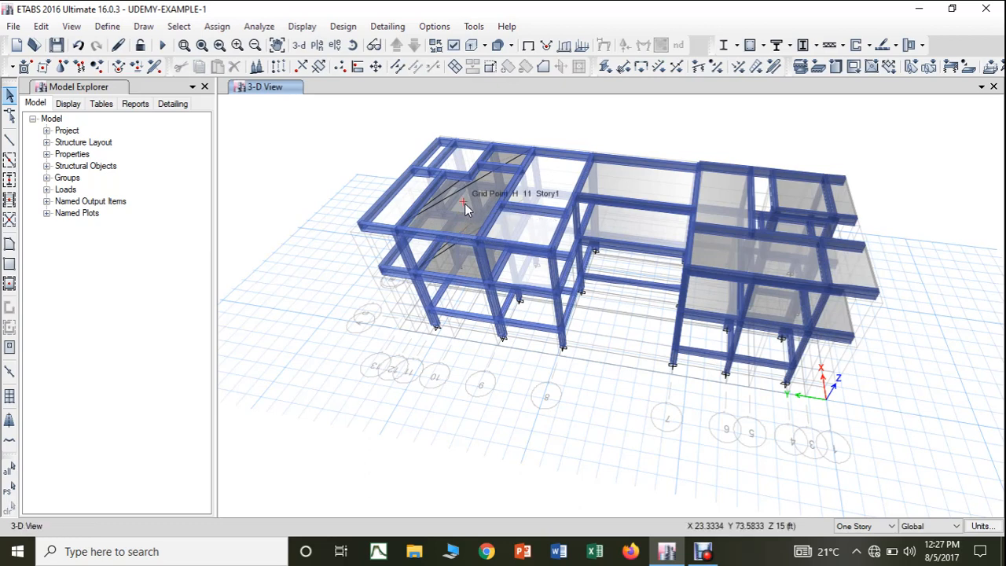
Open the Story2 plan and examine the extent of the irregular slab between grid lines 9 and 11.
{"action": "left_click", "coordinate": [317, 47]}
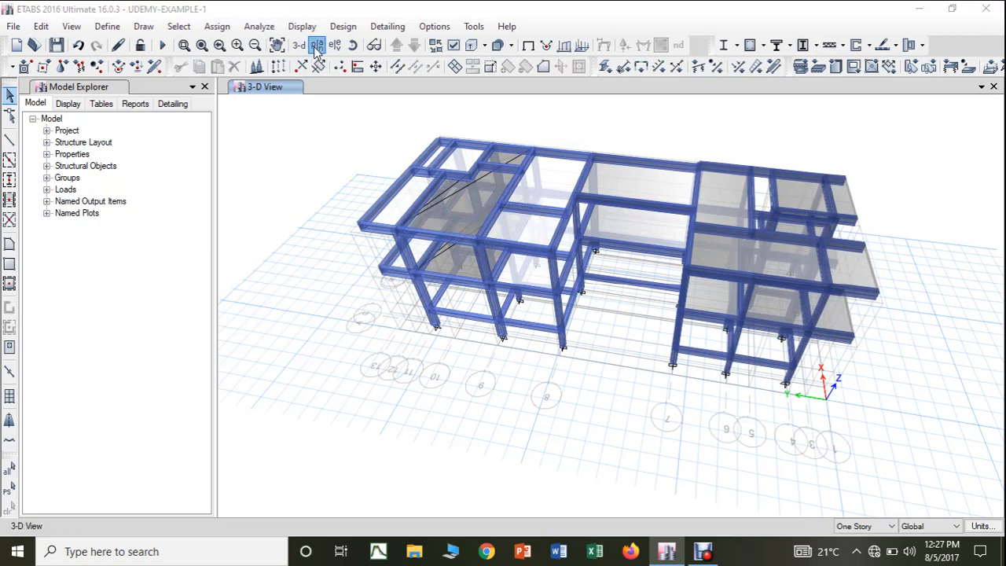
{"action": "left_click", "coordinate": [558, 452]}
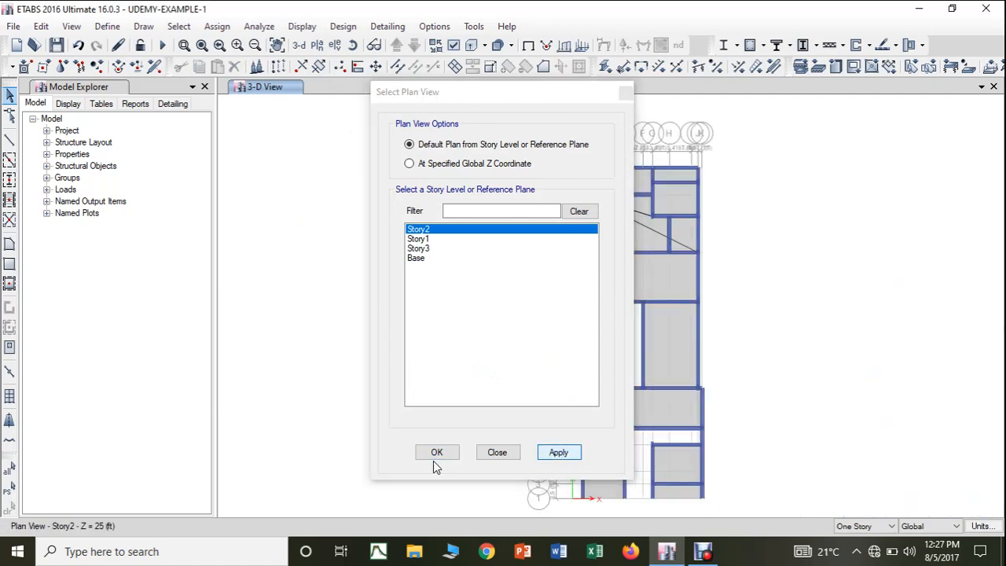
{"action": "left_click", "coordinate": [438, 452]}
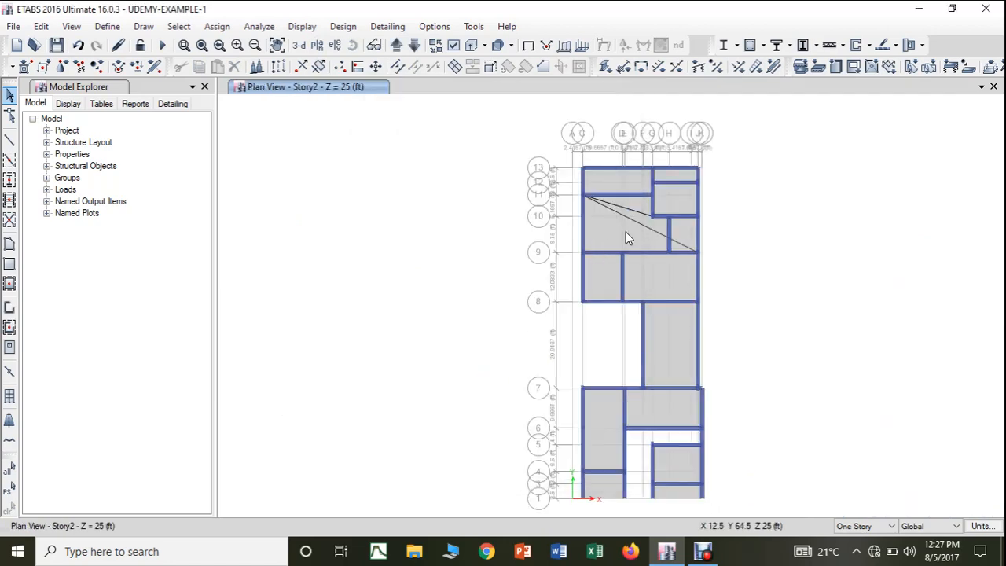
{"action": "scroll", "coordinate": [627, 236], "scroll_direction": "up", "scroll_amount": 3}
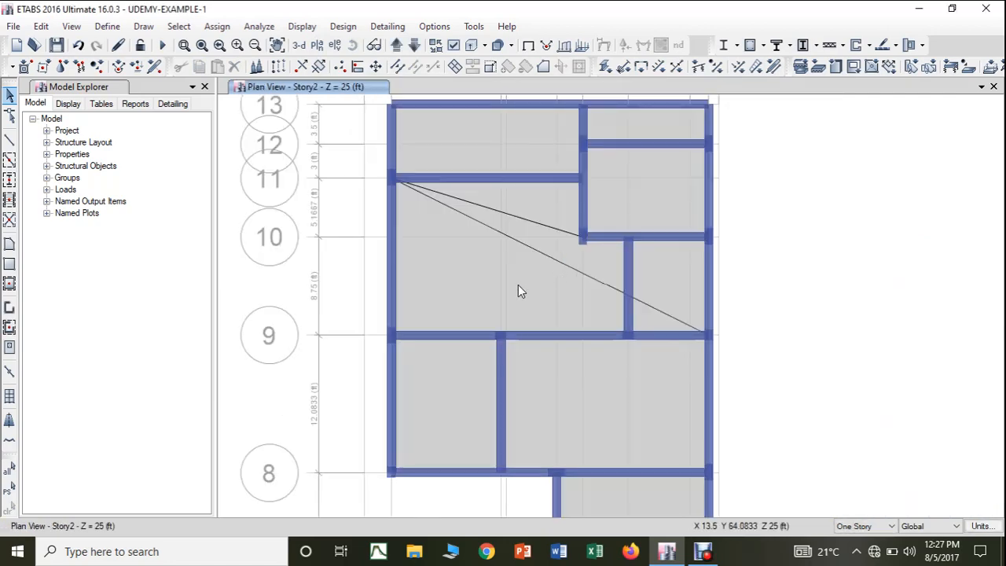
{"action": "left_click", "coordinate": [518, 286]}
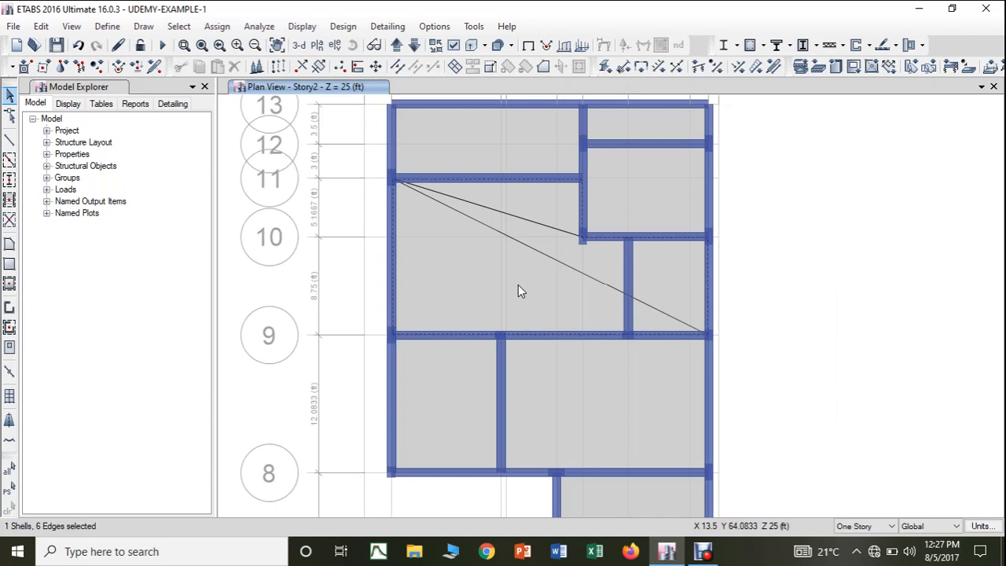
{"action": "left_click", "coordinate": [594, 319]}
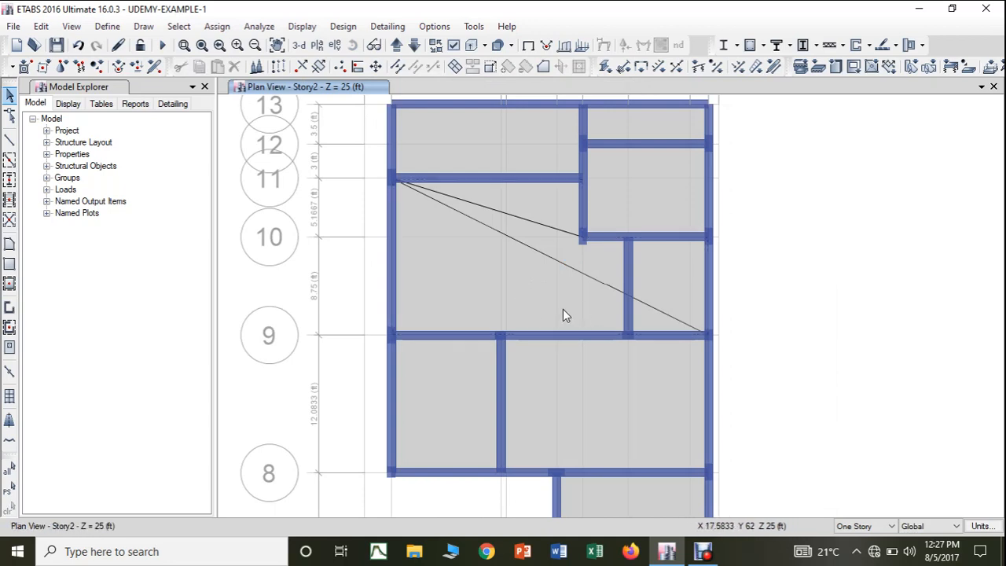
{"action": "left_click", "coordinate": [563, 315]}
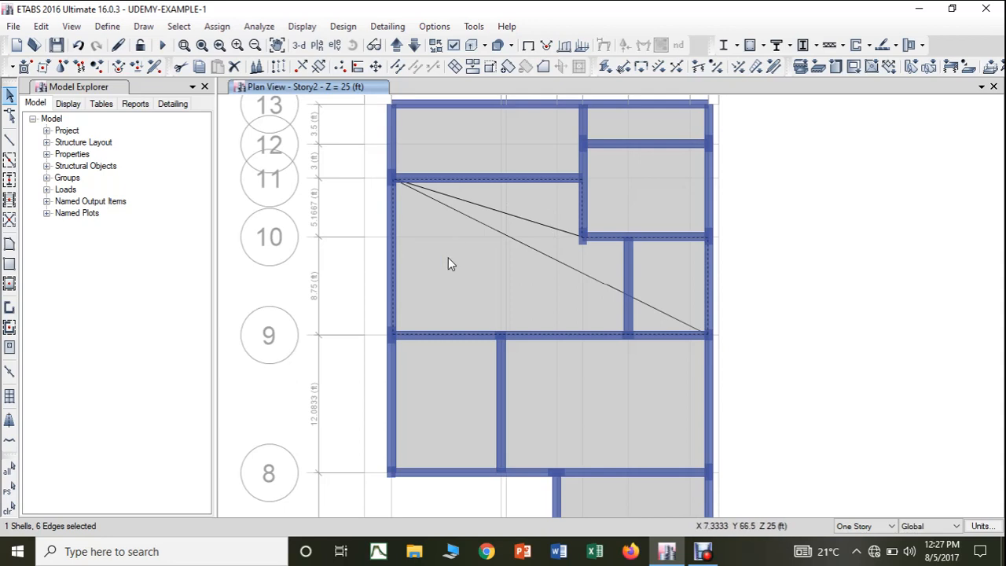
Return to the 3-D view and rotate it to inspect the irregular Story2 slab and its surrounding beams from the grid line 13 end.
{"action": "left_click", "coordinate": [301, 47]}
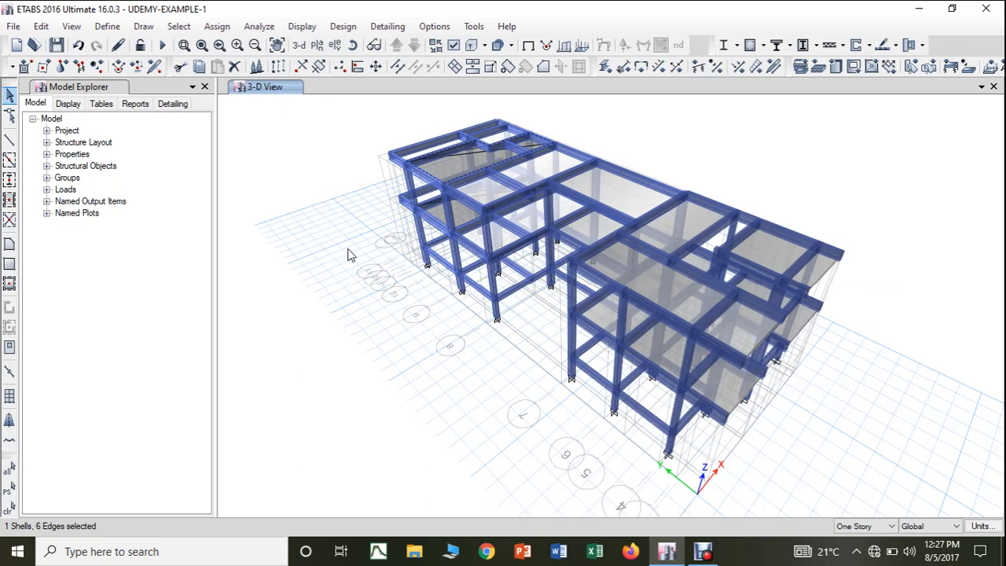
{"action": "left_click", "coordinate": [353, 45]}
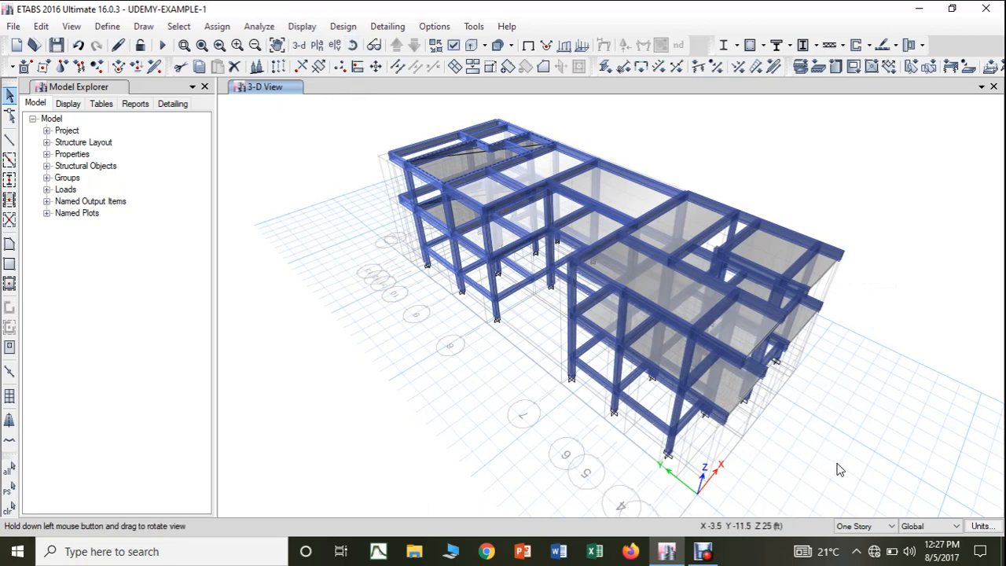
{"action": "left_click_drag", "start_coordinate": [838, 470], "coordinate": [1003, 482]}
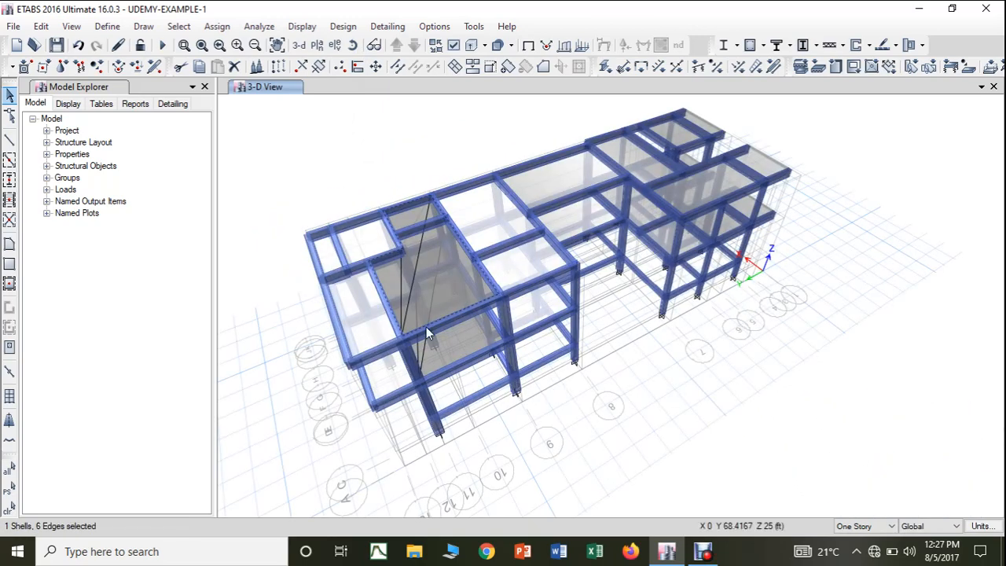
{"action": "left_click", "coordinate": [375, 314]}
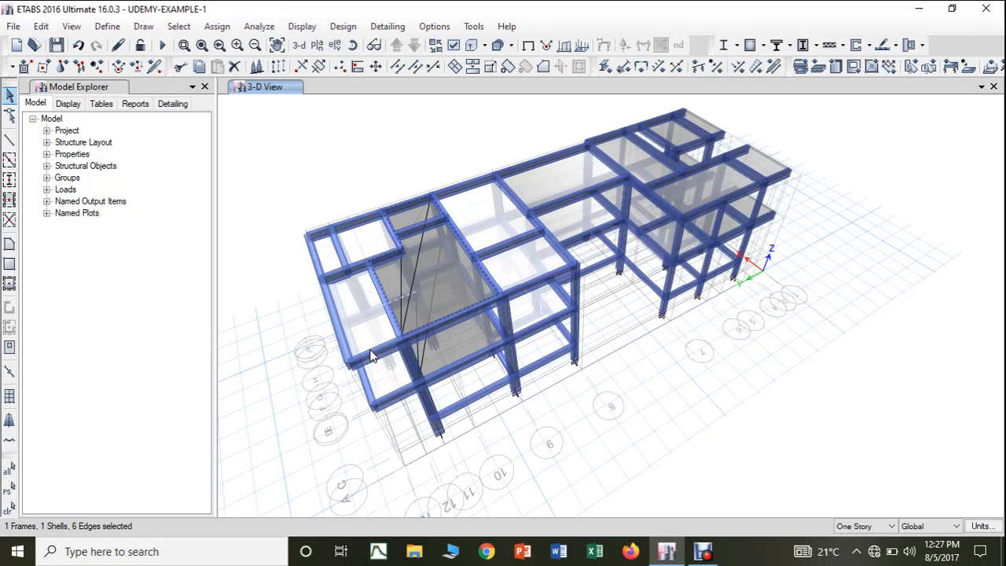
{"action": "left_click", "coordinate": [329, 124]}
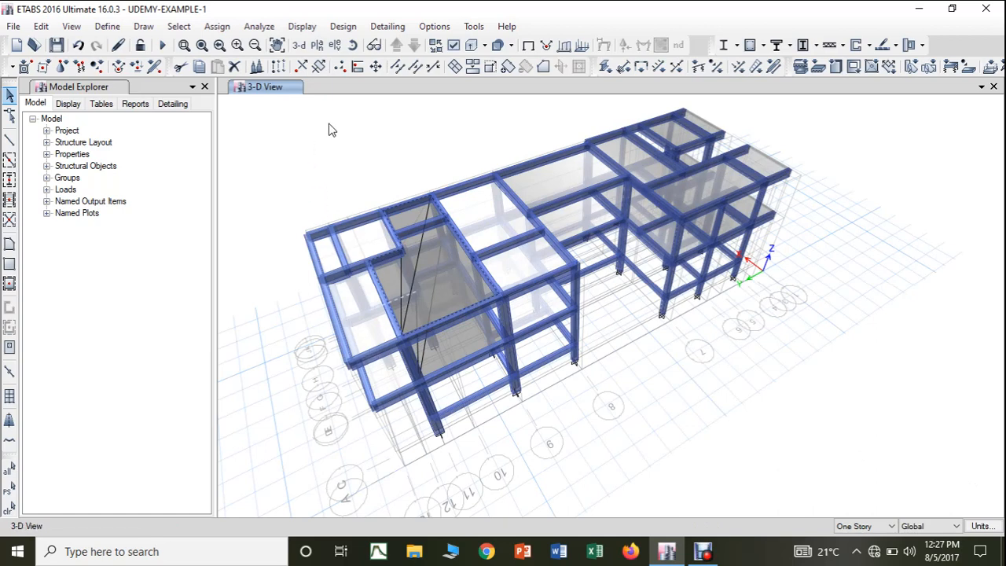
Reopen the Story2 plan, check the slab panel between grid lines 11 and 13, and look at the story below.
{"action": "left_click", "coordinate": [319, 47]}
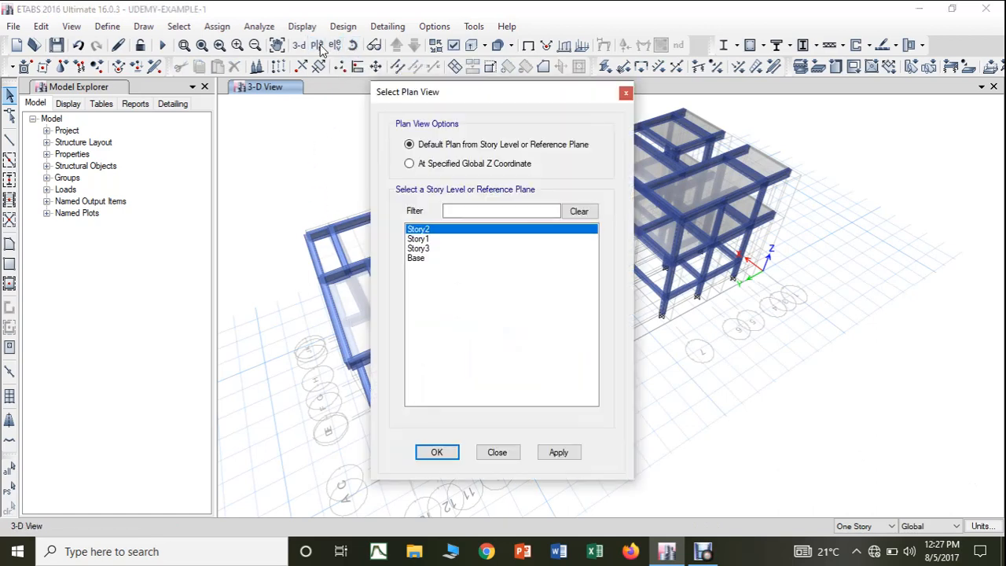
{"action": "left_click", "coordinate": [558, 452]}
{"action": "left_click", "coordinate": [437, 452]}
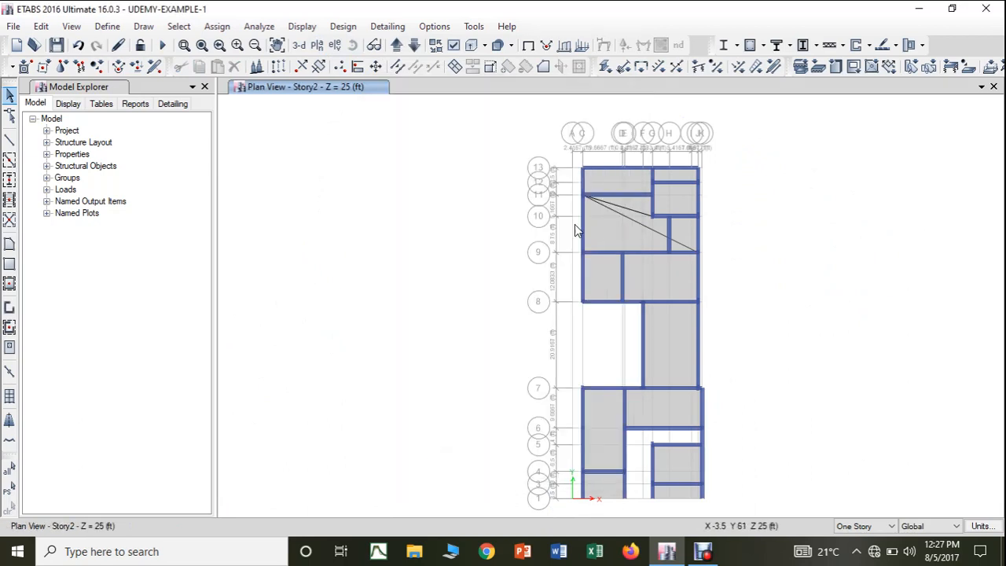
{"action": "left_click", "coordinate": [609, 187]}
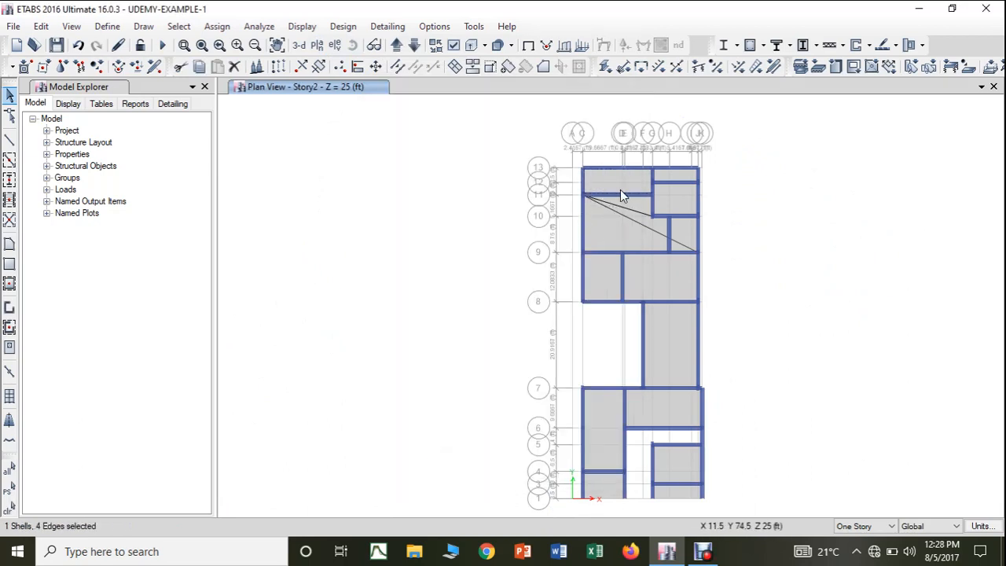
{"action": "left_click", "coordinate": [621, 189]}
{"action": "left_click", "coordinate": [415, 47]}
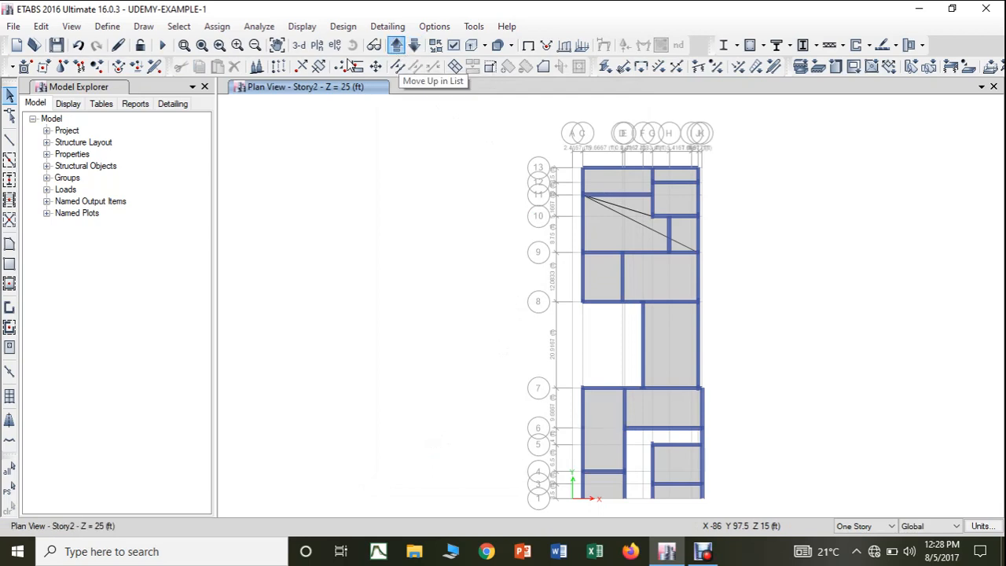
Inspect the slabs at the grid line 13 end in a rotated 3-D view, and restore the default 3-D view.
{"action": "left_click", "coordinate": [298, 45]}
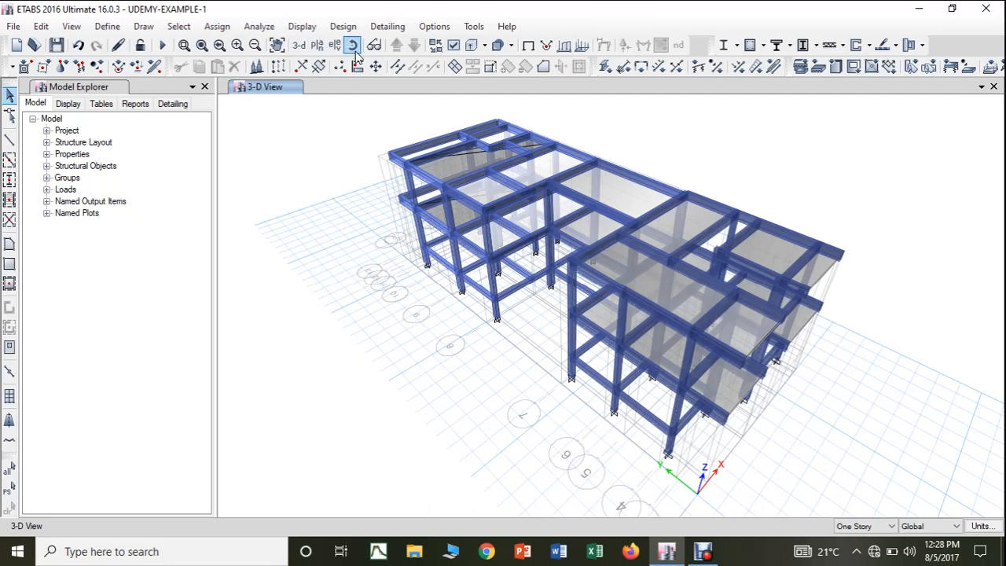
{"action": "left_click_drag", "start_coordinate": [534, 454], "coordinate": [802, 495]}
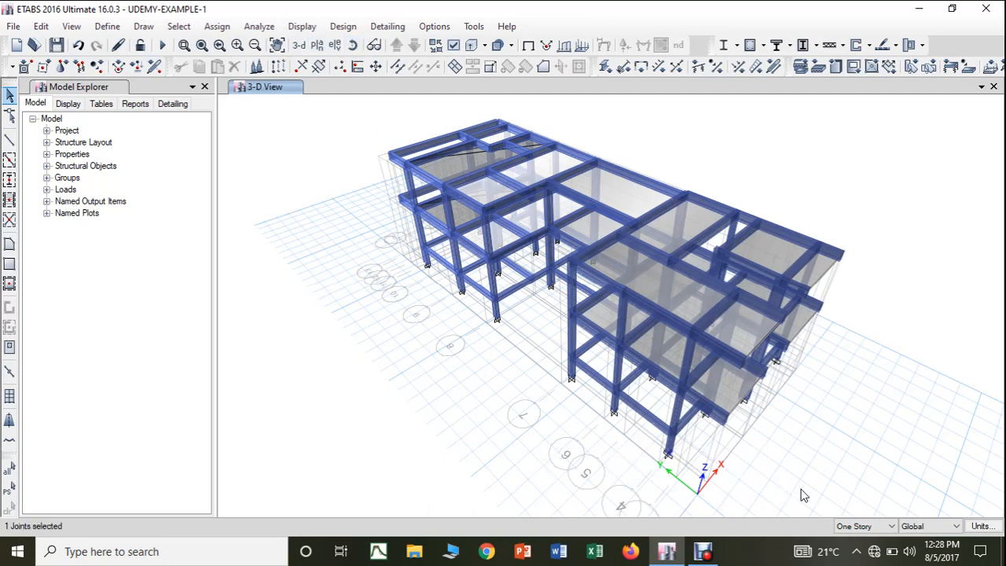
{"action": "left_click", "coordinate": [373, 45]}
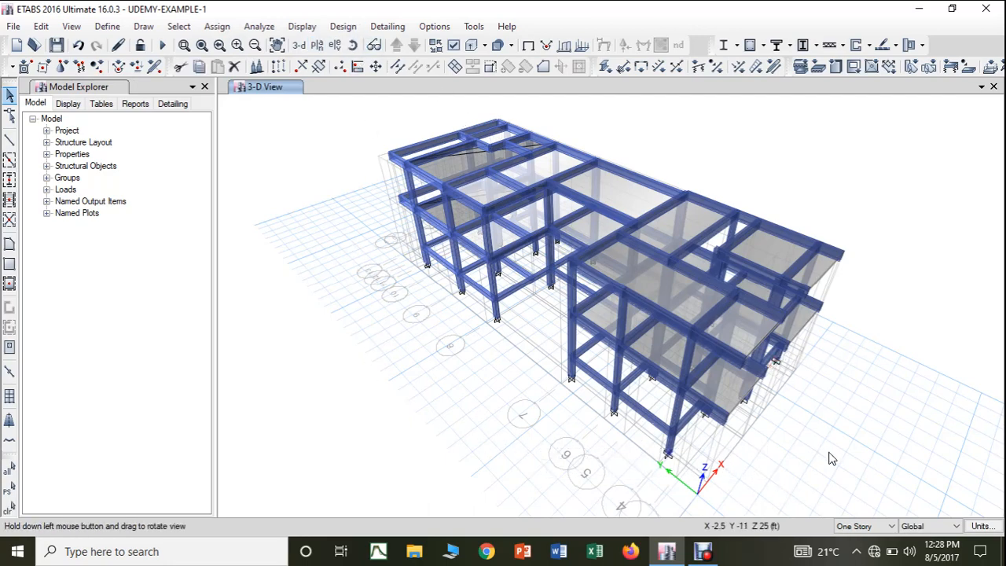
{"action": "left_click_drag", "start_coordinate": [885, 425], "coordinate": [991, 467]}
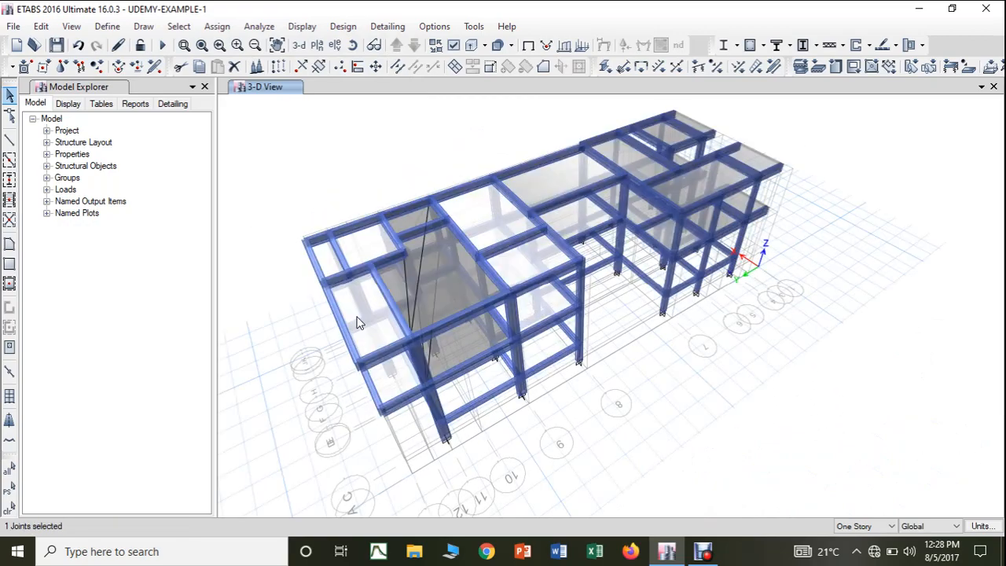
{"action": "scroll", "coordinate": [356, 322], "scroll_direction": "up", "scroll_amount": 3}
{"action": "scroll", "coordinate": [356, 322], "scroll_direction": "down", "scroll_amount": 5}
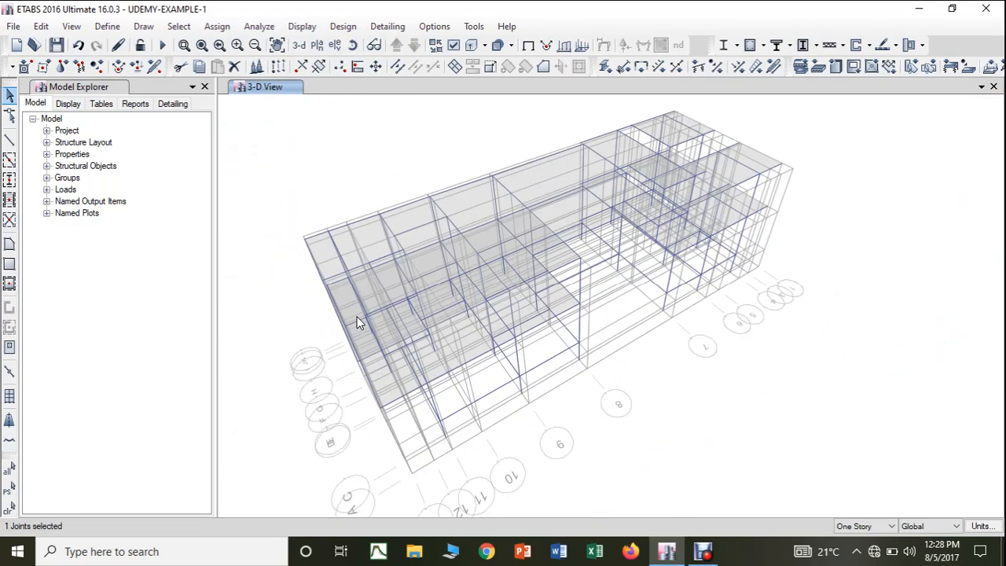
{"action": "left_click", "coordinate": [299, 45]}
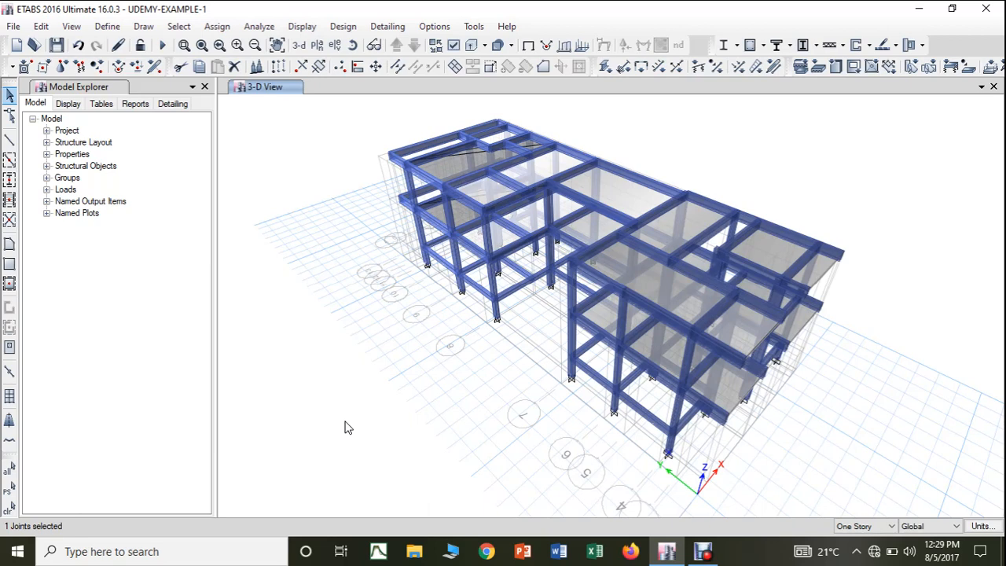
Turn off the extruded member display and open the Story2 plan view.
{"action": "left_click", "coordinate": [470, 47]}
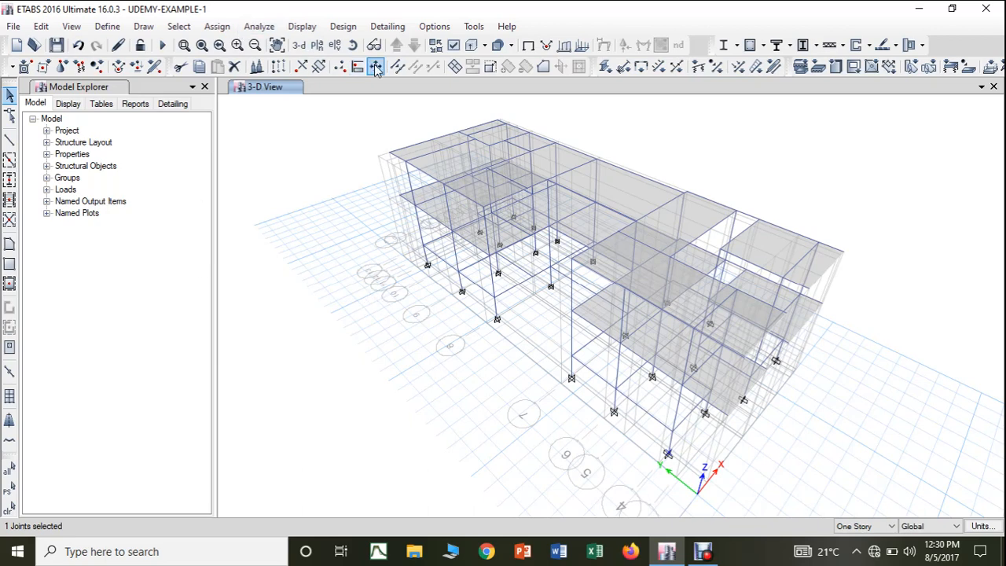
{"action": "left_click", "coordinate": [317, 45]}
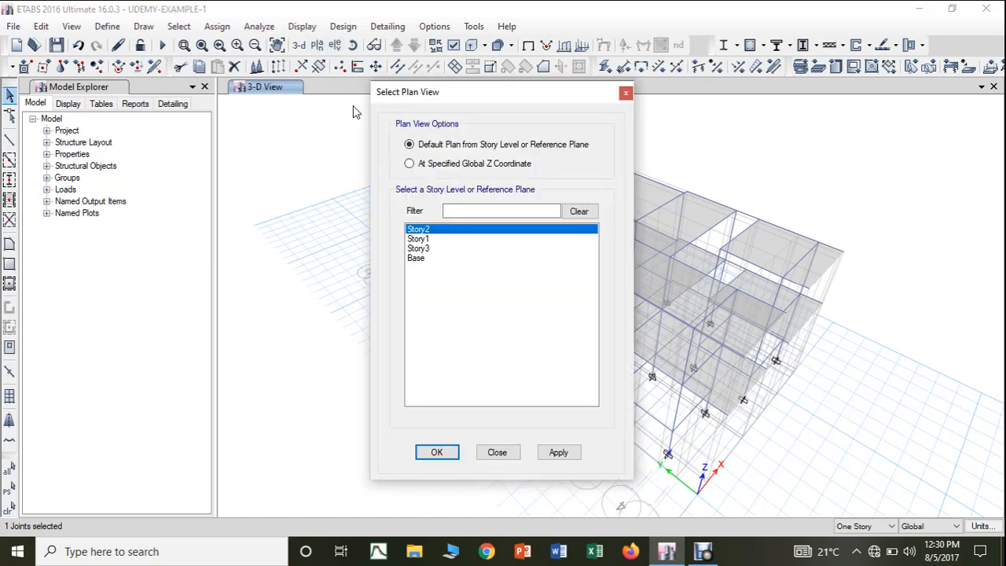
{"action": "left_click", "coordinate": [558, 453]}
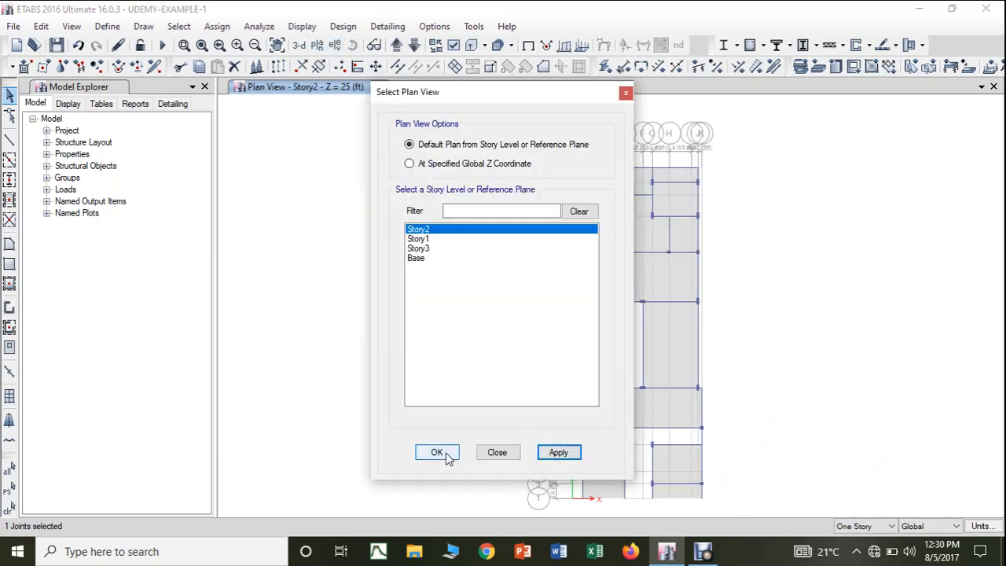
{"action": "left_click", "coordinate": [446, 453]}
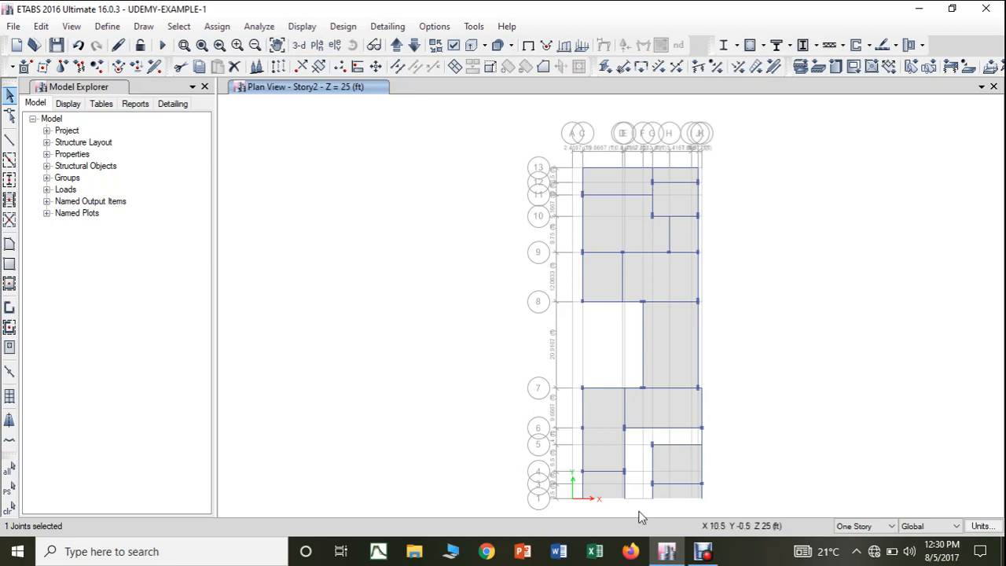
Keep the One Story scope, select every object on the Story2 plan, and clear the selection.
{"action": "left_click", "coordinate": [839, 527]}
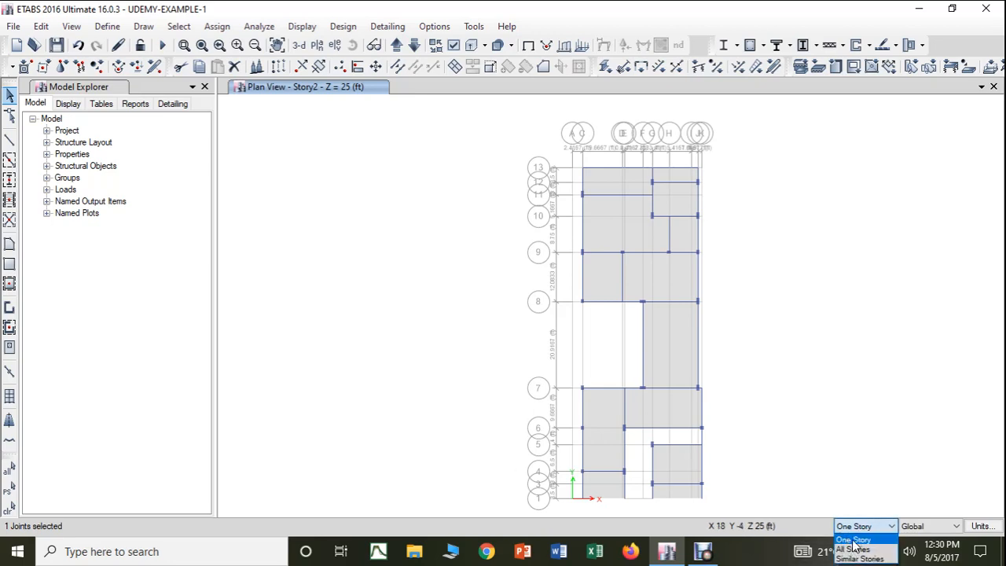
{"action": "left_click", "coordinate": [854, 538]}
{"action": "middle_click_drag", "start_coordinate": [820, 416], "coordinate": [776, 393]}
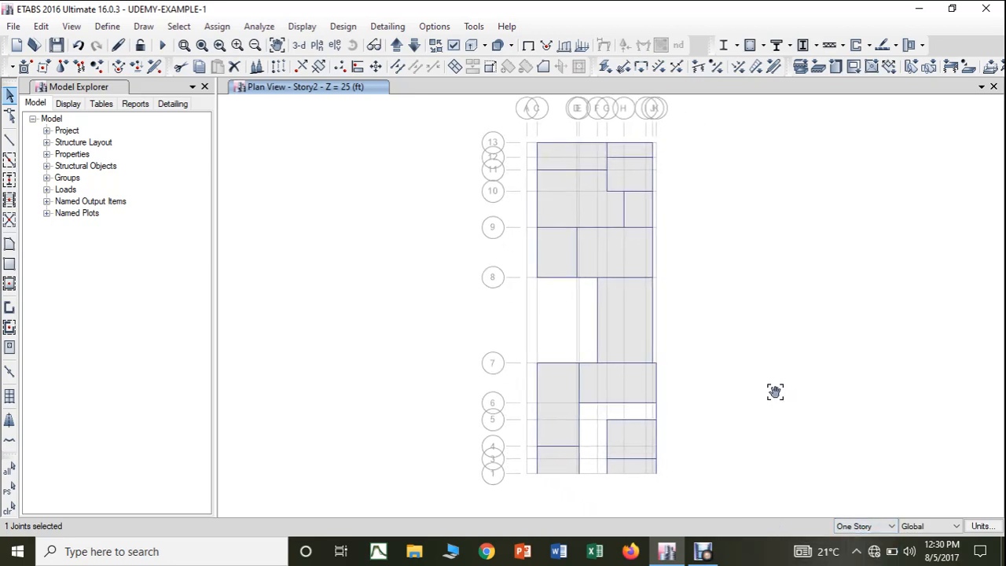
{"action": "left_click_drag", "start_coordinate": [527, 136], "coordinate": [675, 489]}
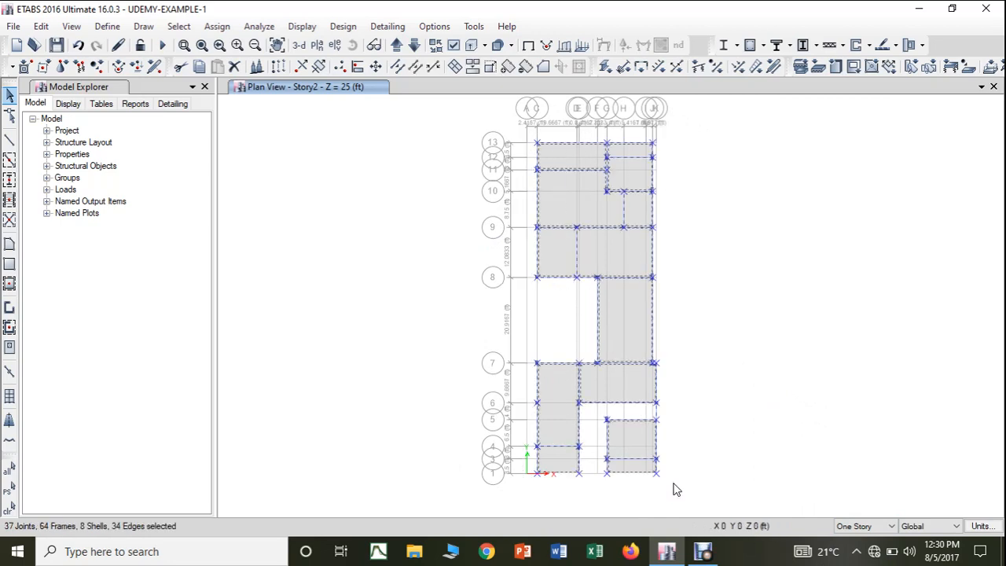
{"action": "key", "text": "Escape"}
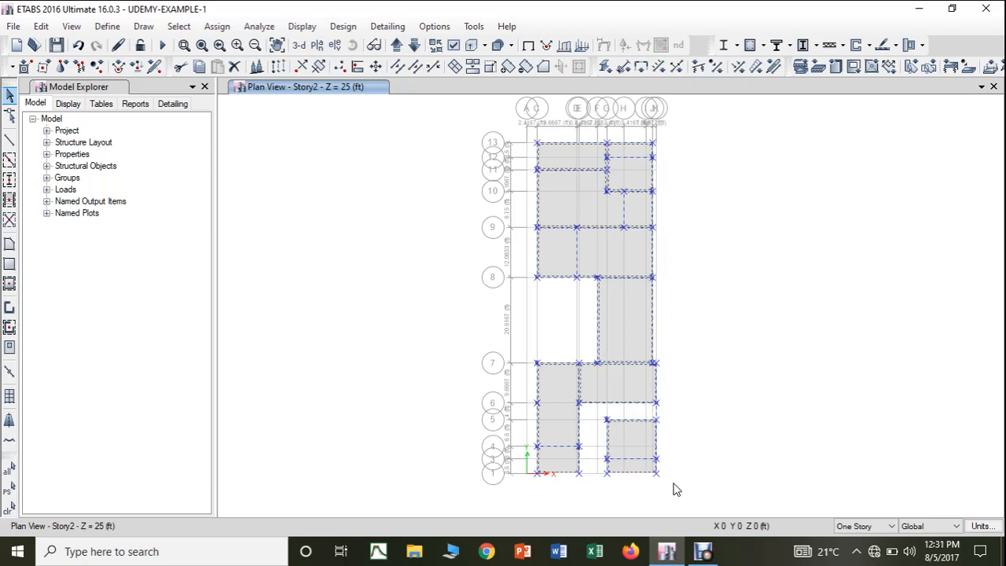
Select everything on the Story2 plan, clear the selection in the 3-D view, and reopen the Story2 plan view.
{"action": "left_click_drag", "start_coordinate": [520, 140], "coordinate": [685, 496]}
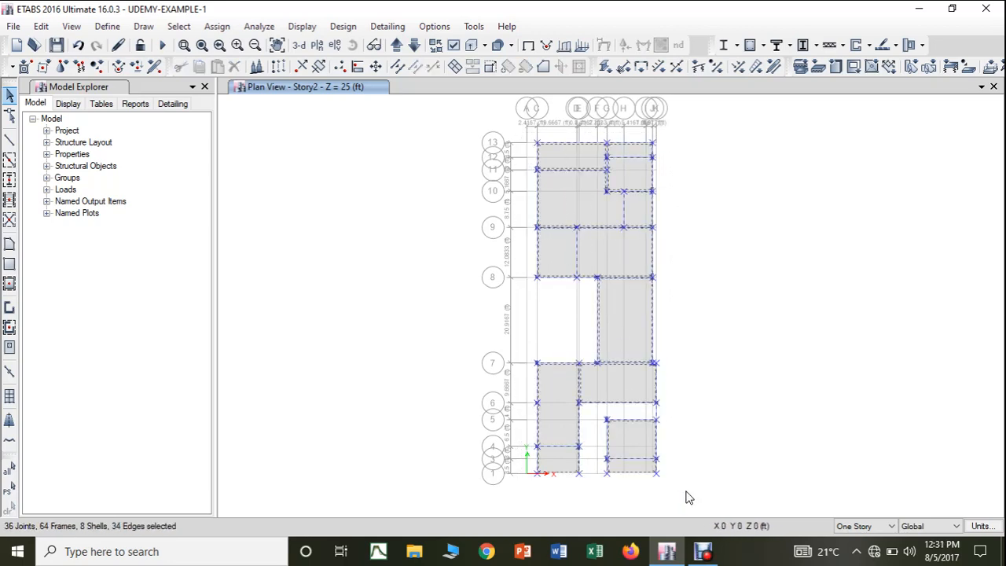
{"action": "left_click", "coordinate": [301, 46]}
{"action": "key", "text": "Escape"}
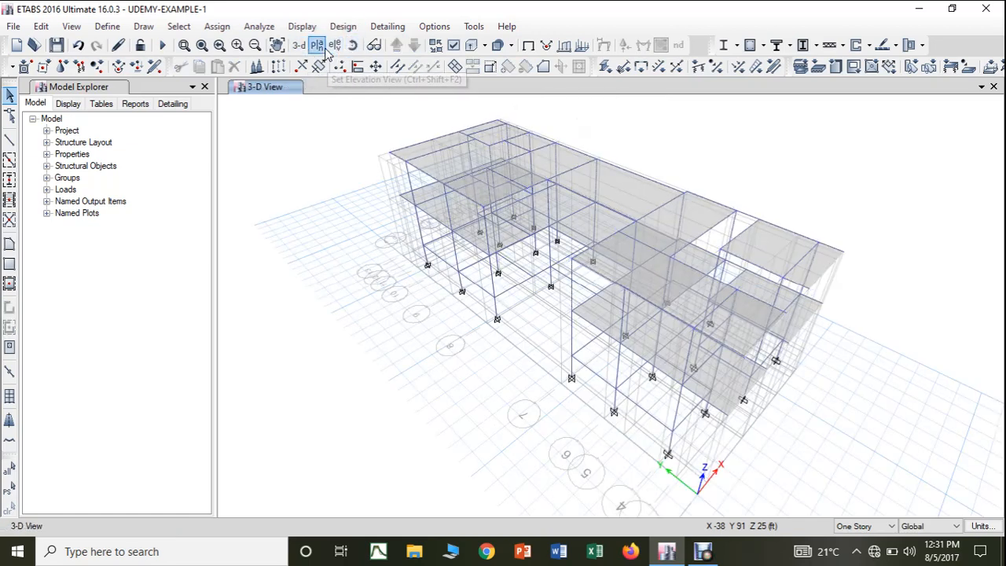
{"action": "left_click", "coordinate": [317, 45]}
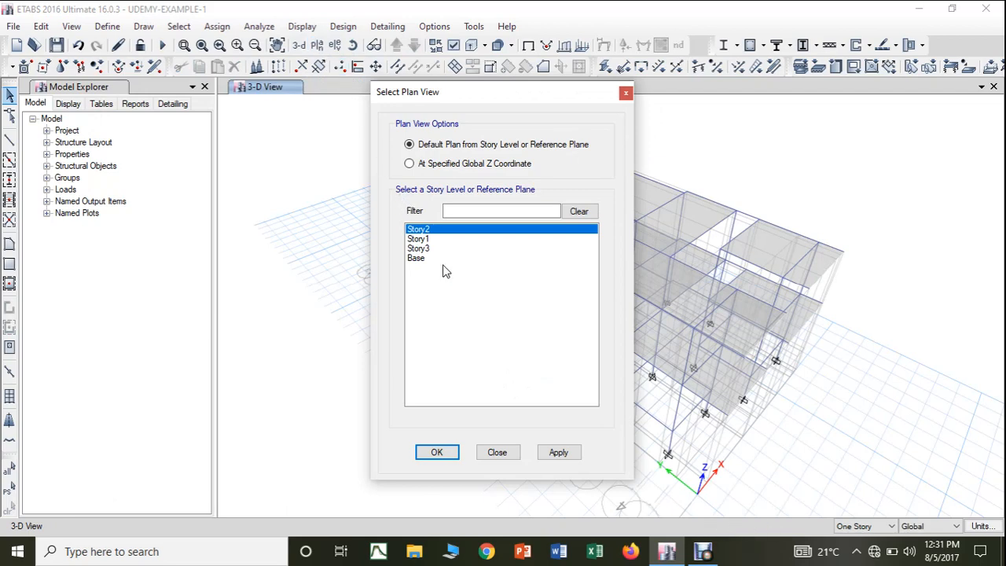
{"action": "left_click", "coordinate": [560, 454]}
{"action": "left_click", "coordinate": [438, 453]}
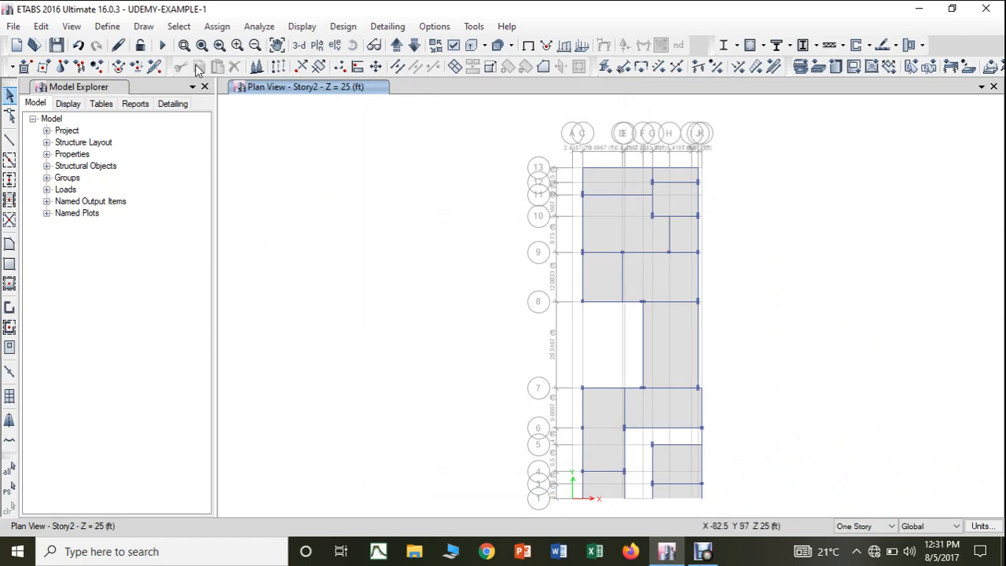
Review the diaphragm definitions, discard a new diaphragm, and check the rigidity setting of diaphragm D1.
{"action": "left_click", "coordinate": [107, 27]}
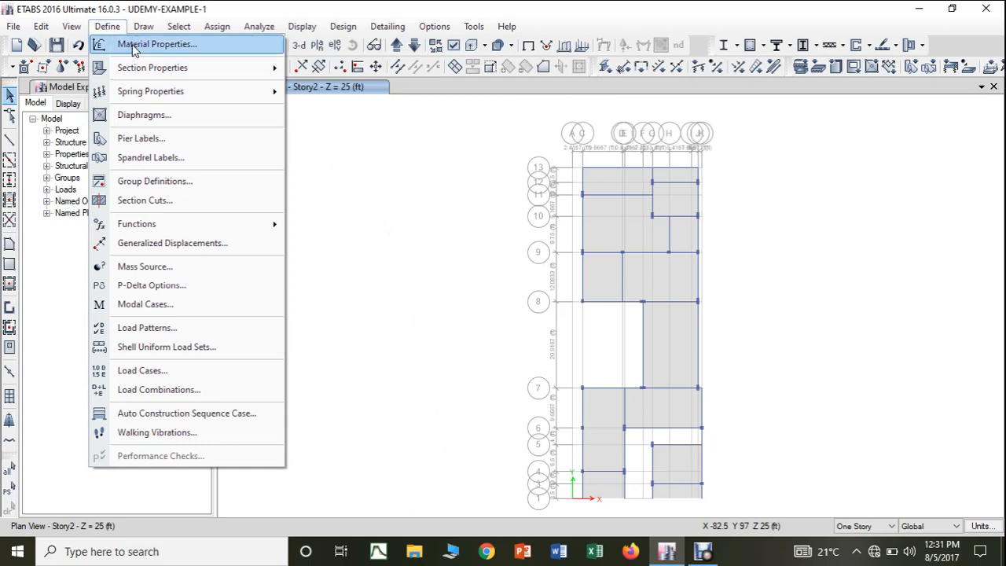
{"action": "left_click", "coordinate": [137, 116]}
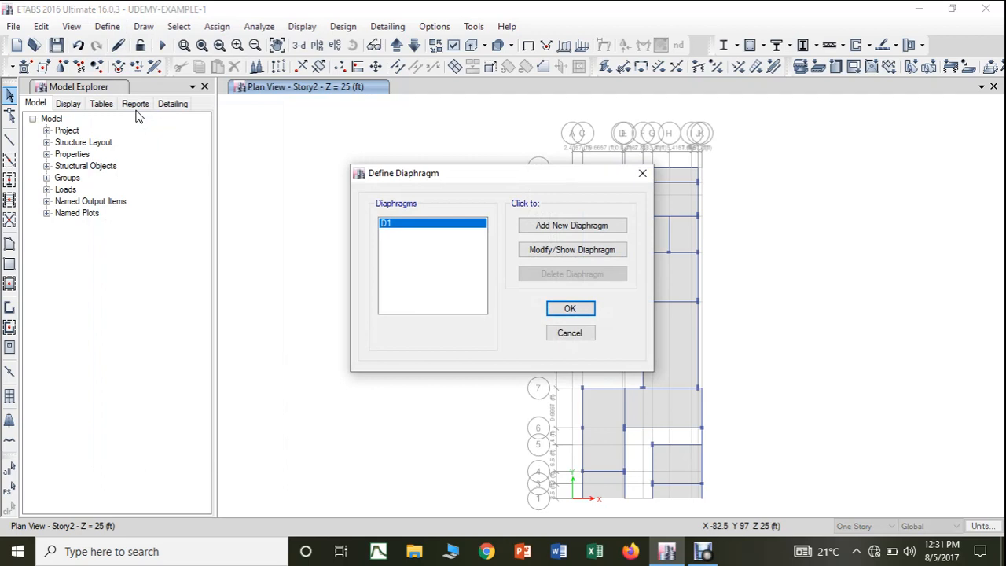
{"action": "left_click", "coordinate": [573, 226]}
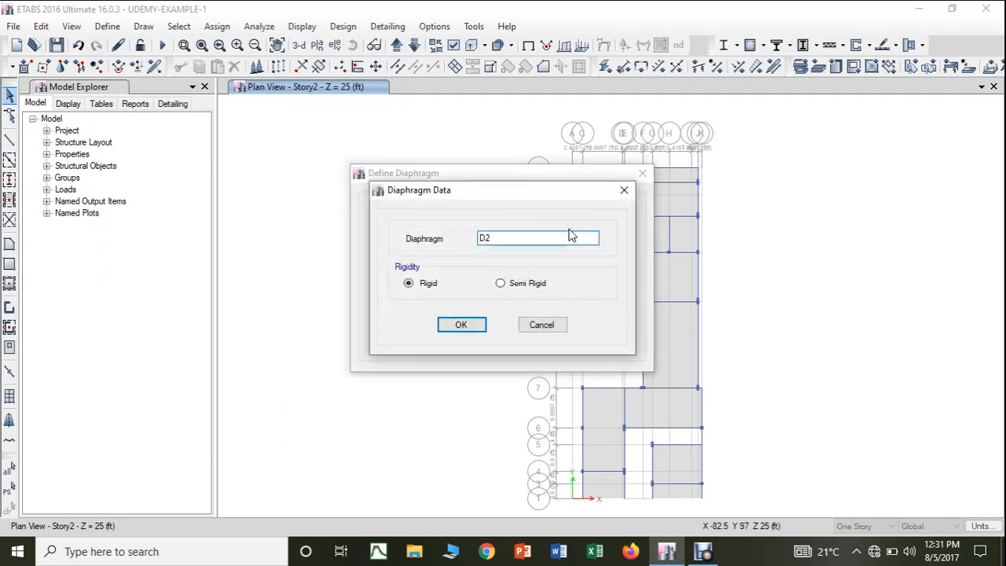
{"action": "left_click", "coordinate": [624, 190]}
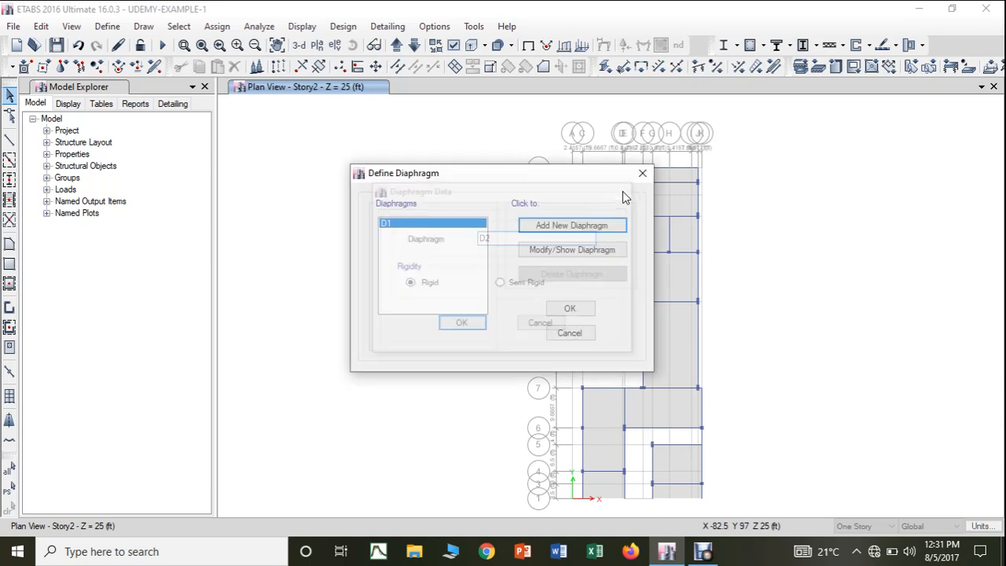
{"action": "left_click", "coordinate": [573, 250]}
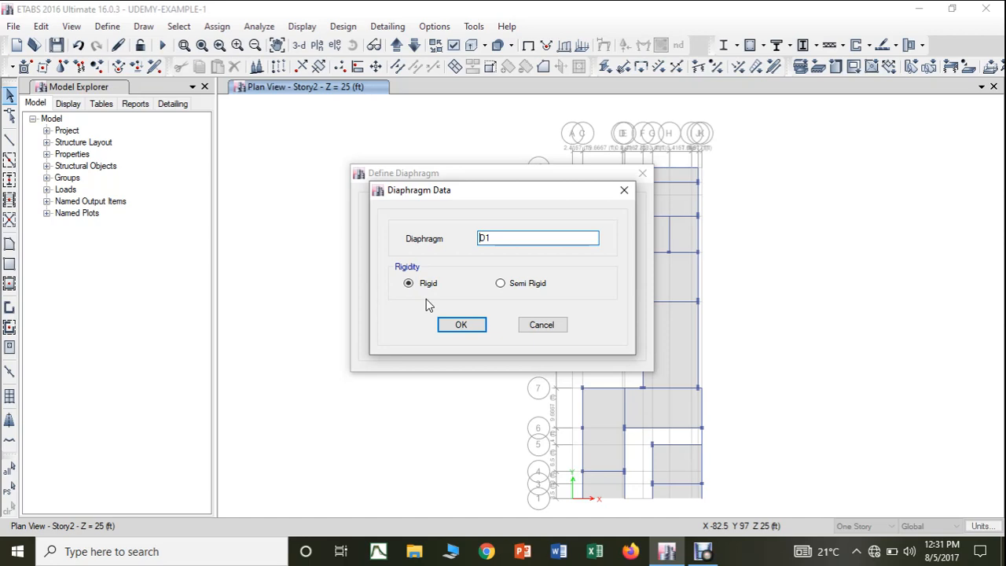
{"action": "left_click", "coordinate": [473, 329]}
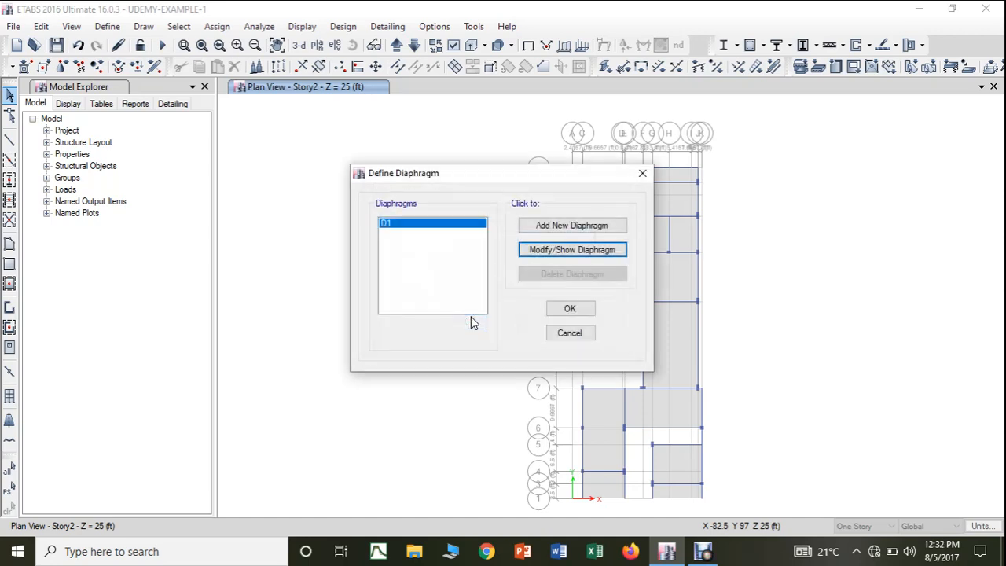
{"action": "left_click", "coordinate": [569, 312]}
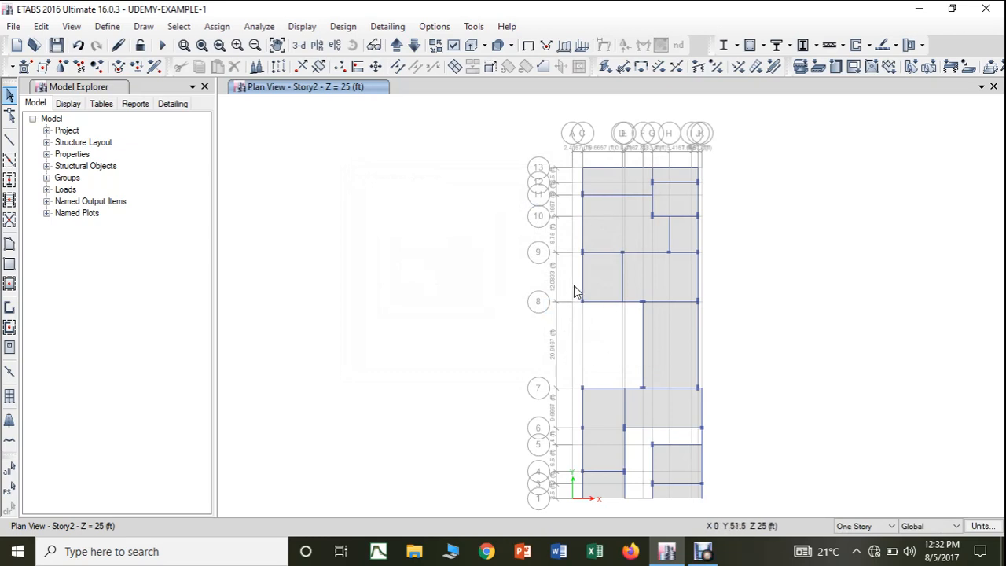
Look at the Story1 plan, return to Story2, try selecting its slab panels one by one, and clear the selection.
{"action": "left_click", "coordinate": [413, 47]}
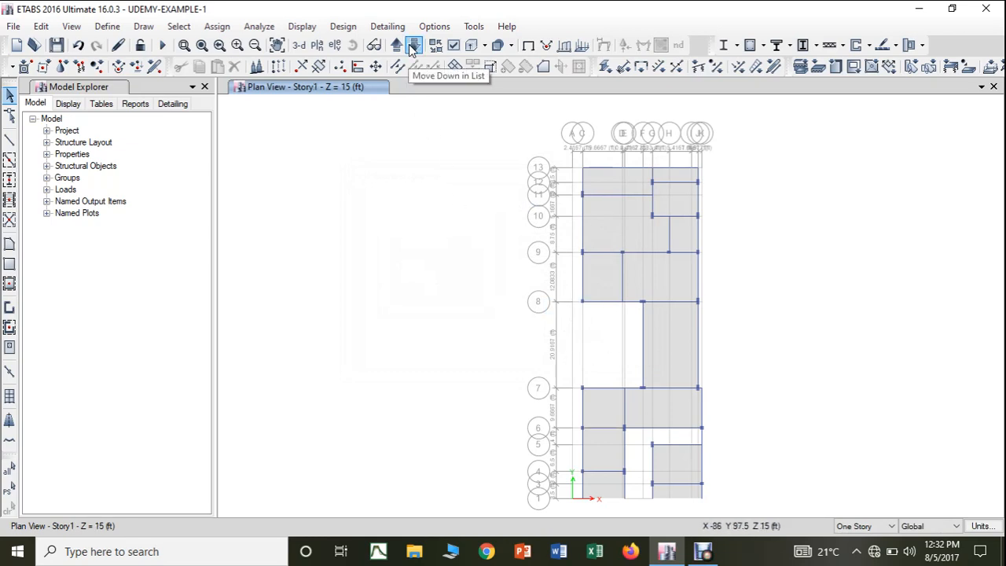
{"action": "left_click", "coordinate": [396, 47]}
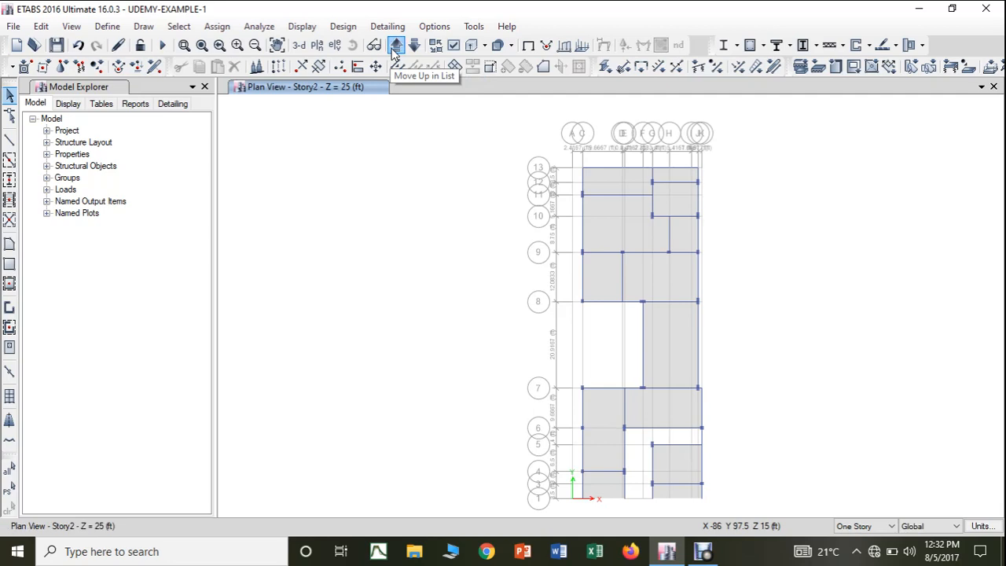
{"action": "left_click", "coordinate": [611, 180]}
{"action": "left_click", "coordinate": [610, 226]}
{"action": "left_click", "coordinate": [607, 291]}
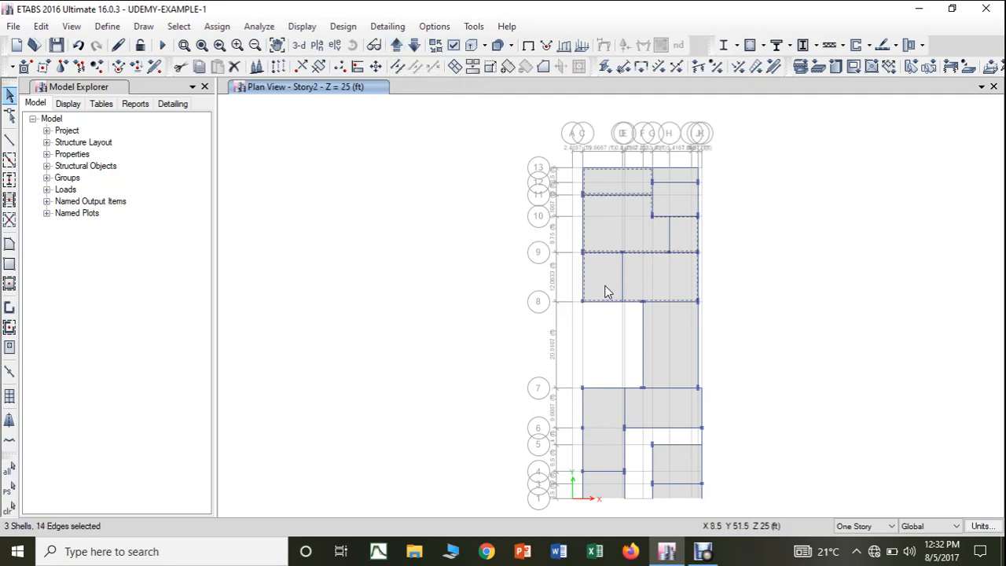
{"action": "left_click", "coordinate": [606, 287]}
{"action": "left_click", "coordinate": [671, 230]}
{"action": "left_click", "coordinate": [668, 197]}
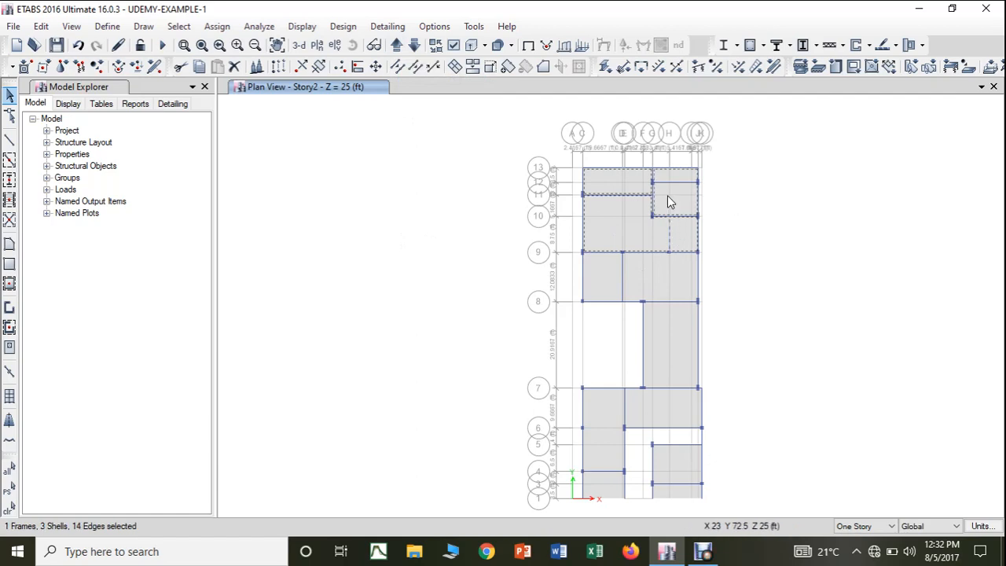
{"action": "left_click", "coordinate": [606, 269]}
{"action": "left_click", "coordinate": [688, 342]}
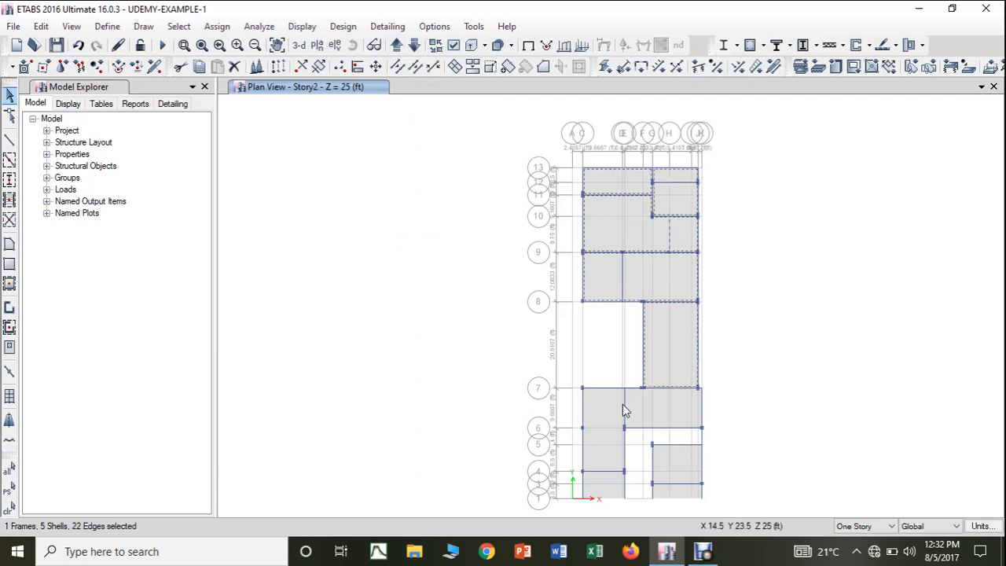
{"action": "left_click", "coordinate": [618, 444]}
{"action": "left_click", "coordinate": [667, 464]}
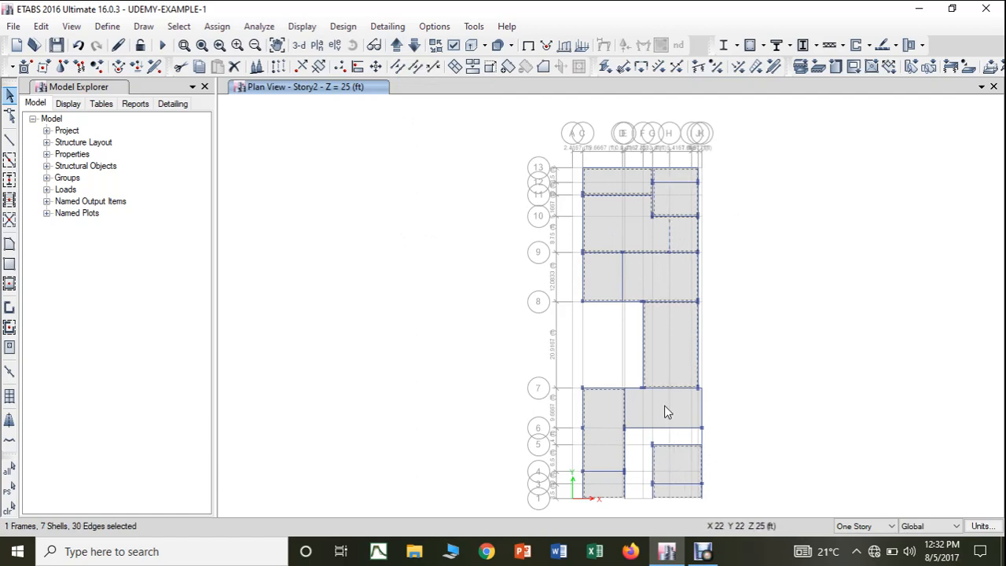
{"action": "key", "text": "Escape"}
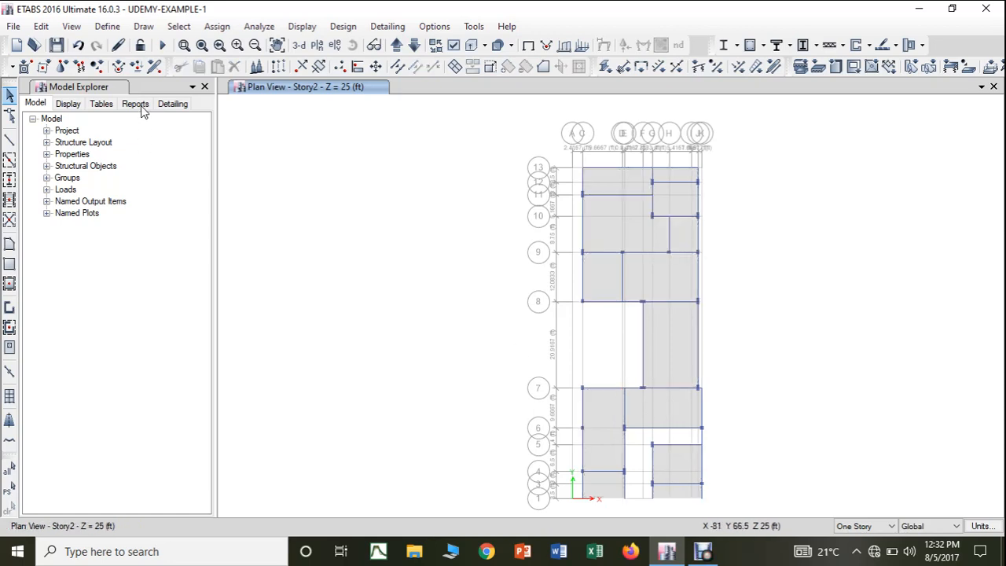
From the Story2 plan, select all slabs that use the SLAB-6" section property.
{"action": "left_click", "coordinate": [179, 27]}
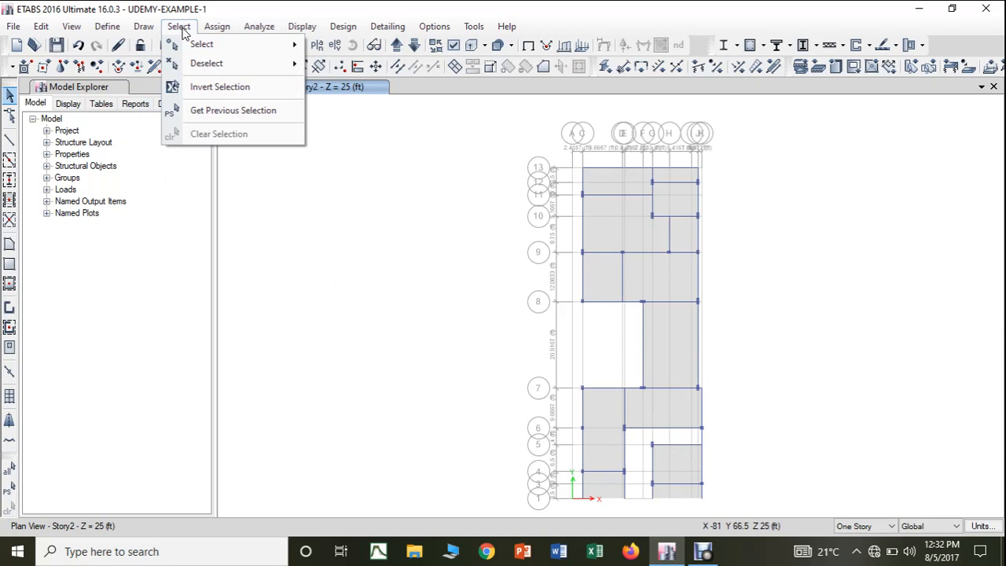
{"action": "mouse_move", "coordinate": [209, 44]}
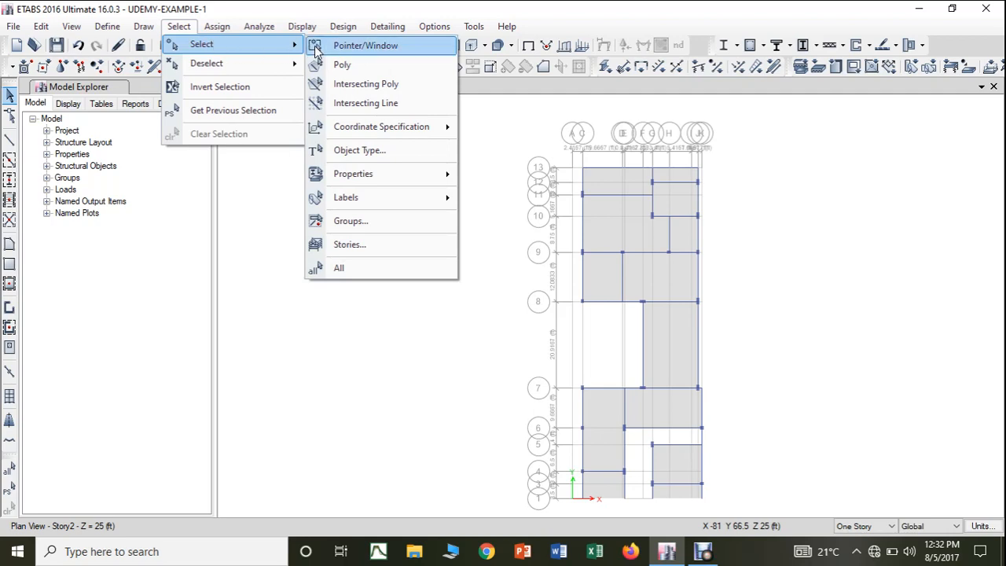
{"action": "mouse_move", "coordinate": [369, 181]}
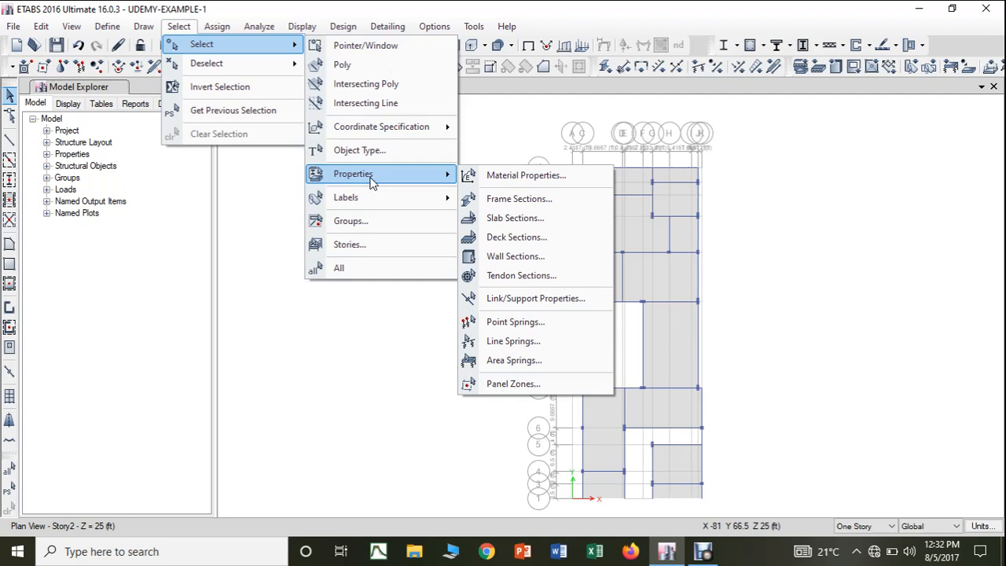
{"action": "left_click", "coordinate": [532, 222]}
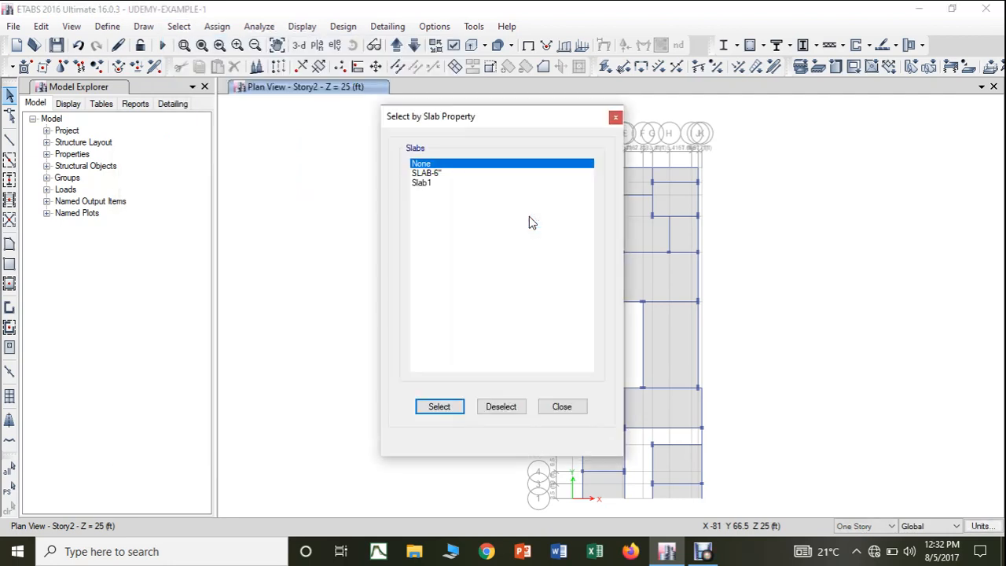
{"action": "left_click", "coordinate": [438, 173]}
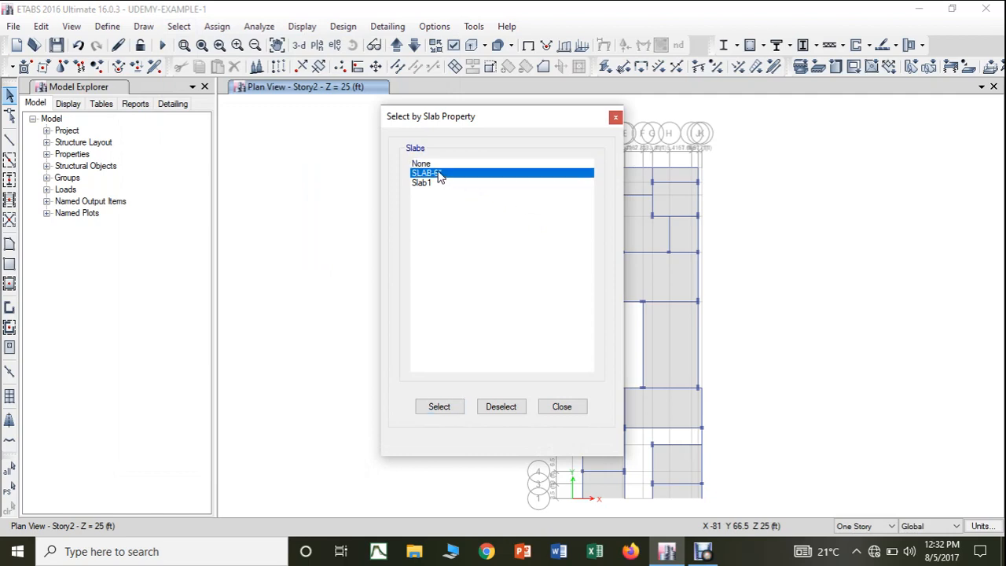
{"action": "left_click", "coordinate": [455, 411]}
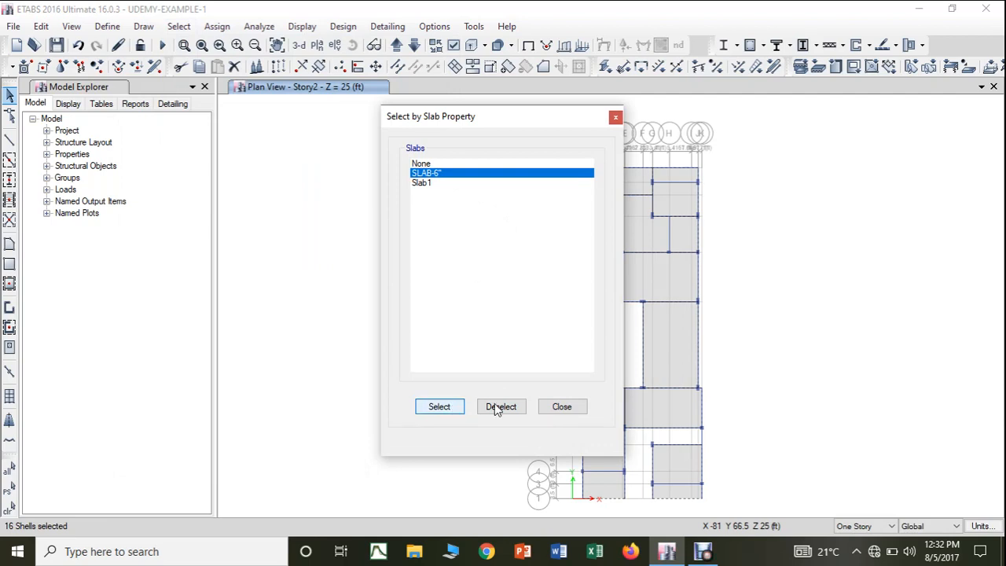
{"action": "left_click", "coordinate": [562, 407]}
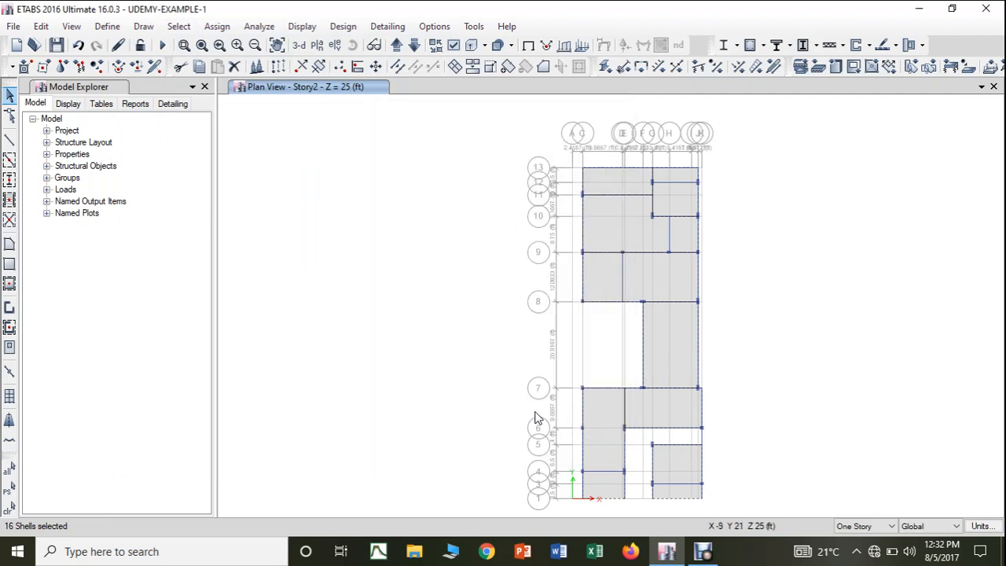
Check the slab selection on the other story plans, stop at Story1, and clear the selection.
{"action": "left_click", "coordinate": [398, 44]}
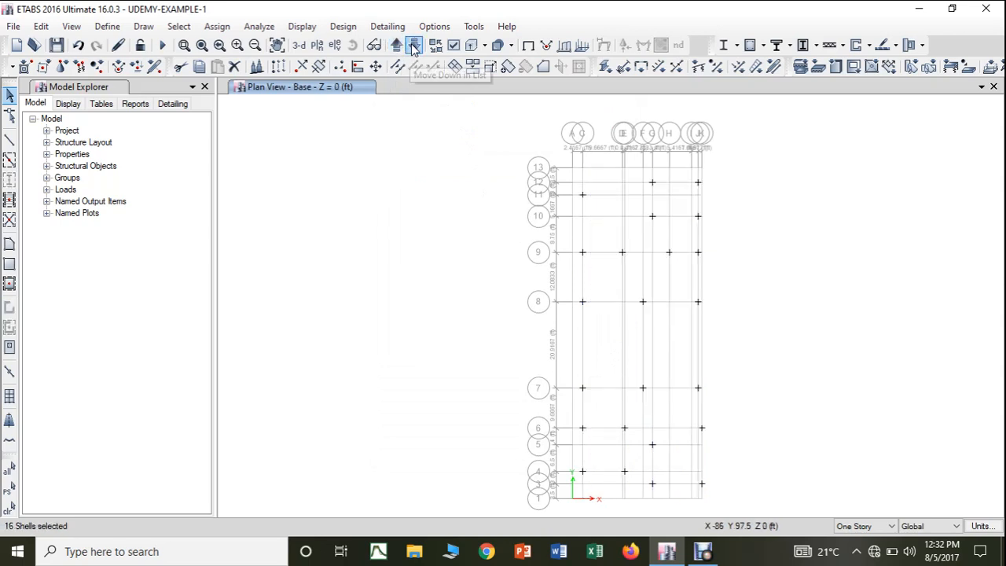
{"action": "left_click", "coordinate": [414, 45]}
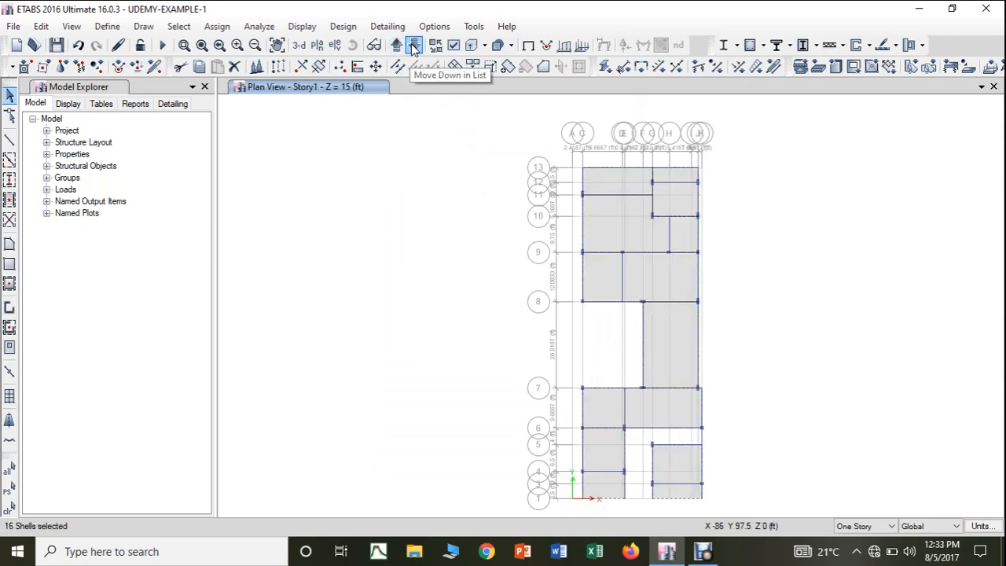
{"action": "left_click", "coordinate": [860, 365]}
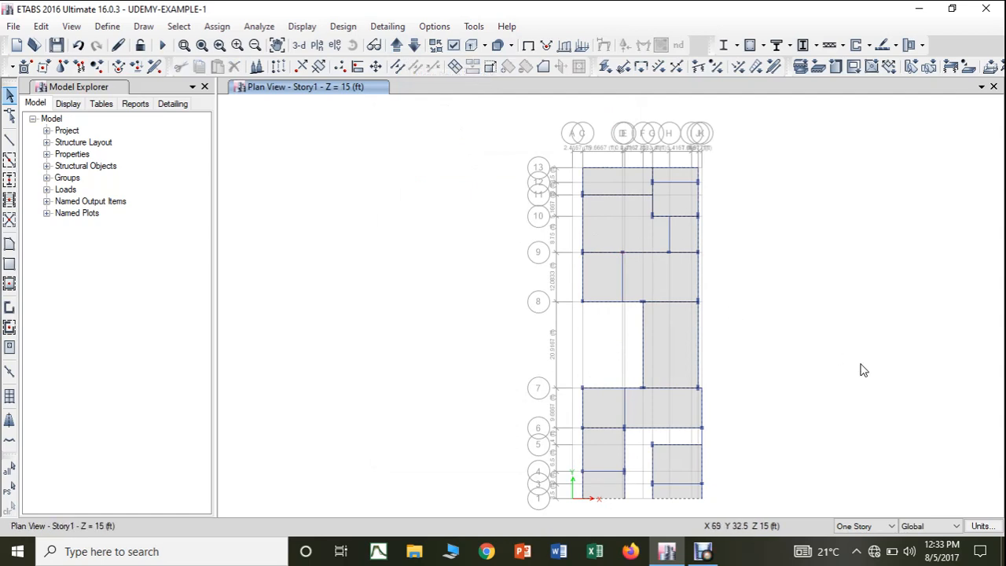
Switch to the 3-D view and select all slabs with the SLAB-6" section property.
{"action": "left_click", "coordinate": [299, 46]}
{"action": "left_click", "coordinate": [180, 28]}
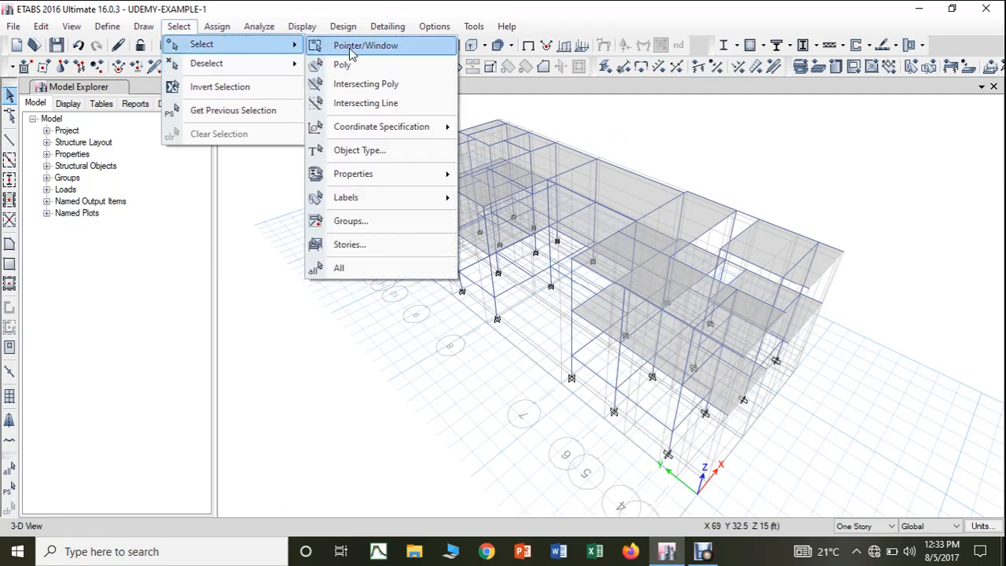
{"action": "mouse_move", "coordinate": [425, 174]}
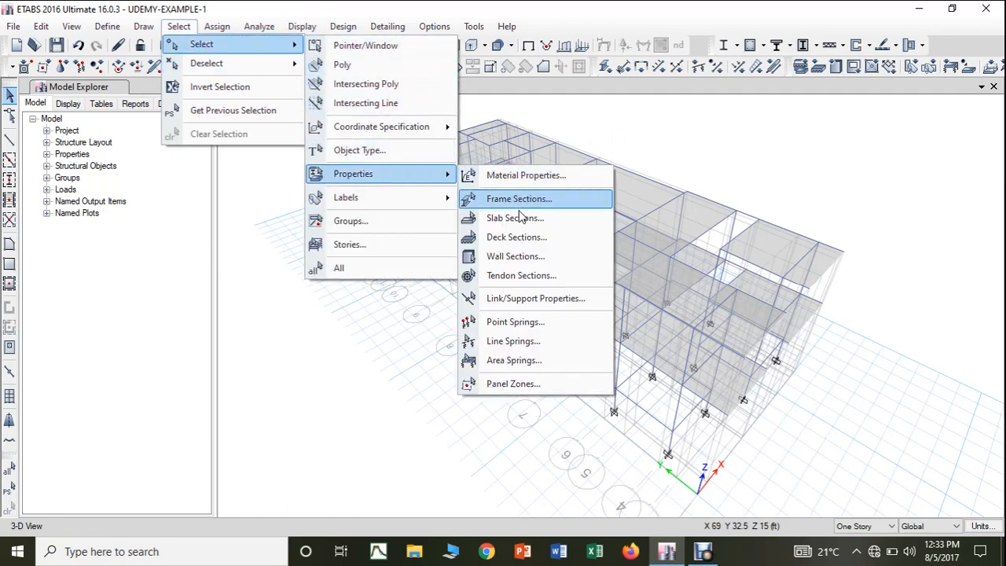
{"action": "left_click", "coordinate": [520, 220]}
{"action": "left_click", "coordinate": [440, 174]}
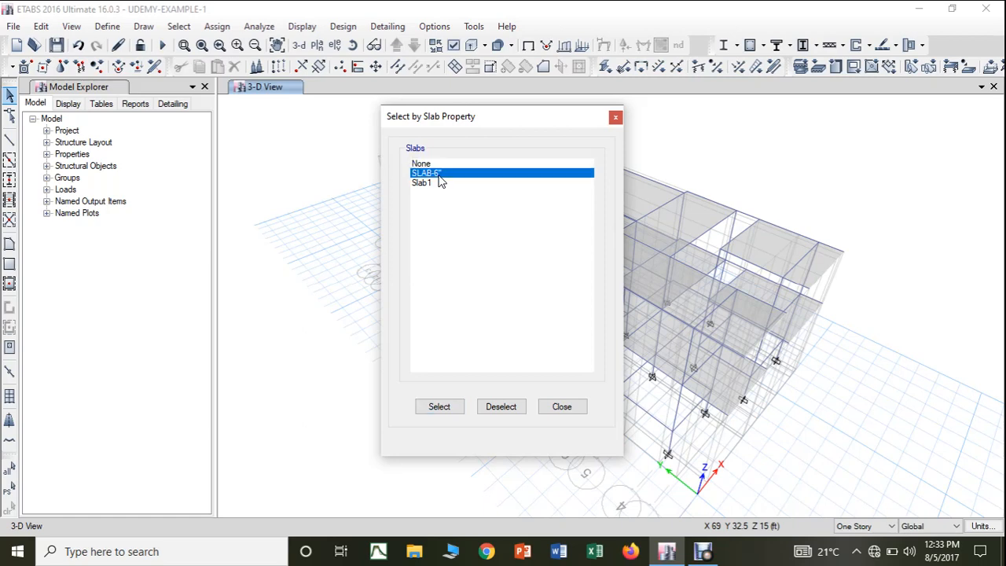
{"action": "left_click", "coordinate": [439, 407]}
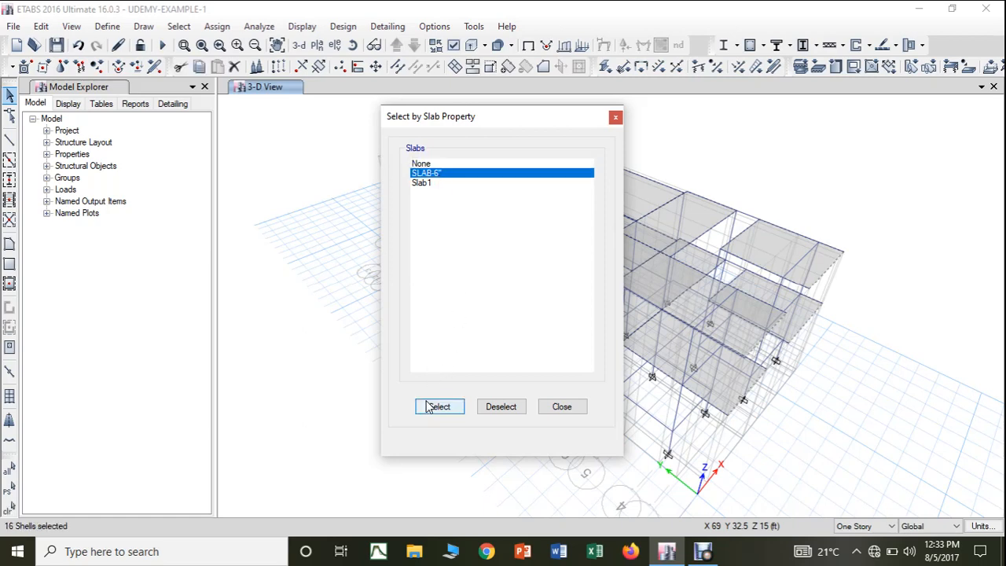
{"action": "left_click", "coordinate": [559, 407]}
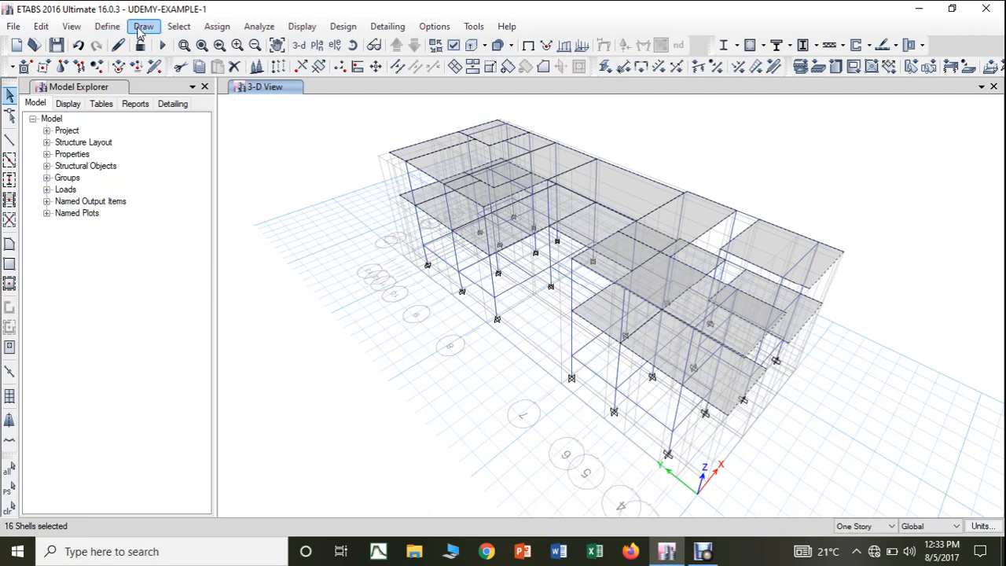
Review the list of defined diaphragms without changing it, keeping the slabs selected.
{"action": "left_click", "coordinate": [217, 28]}
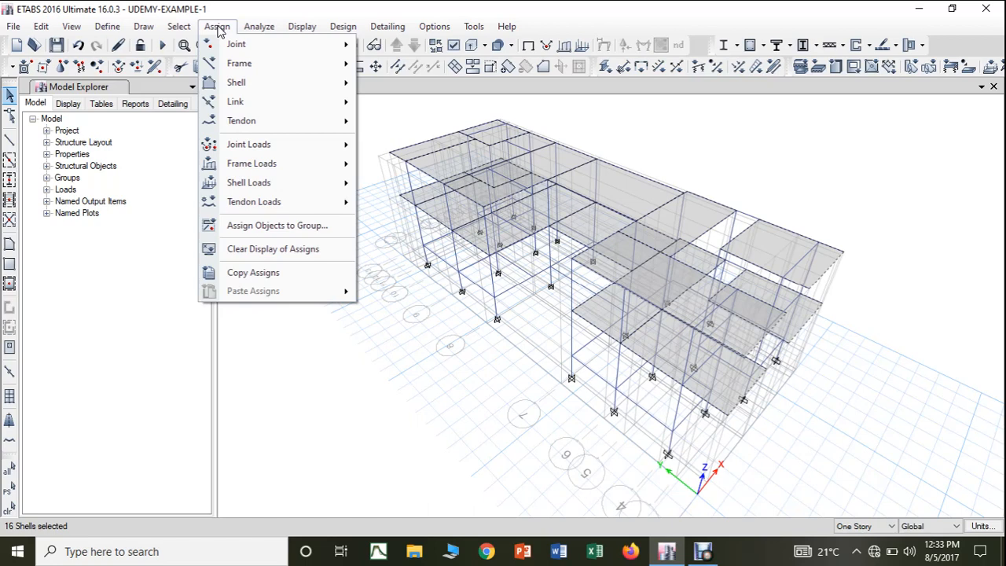
{"action": "mouse_move", "coordinate": [233, 88]}
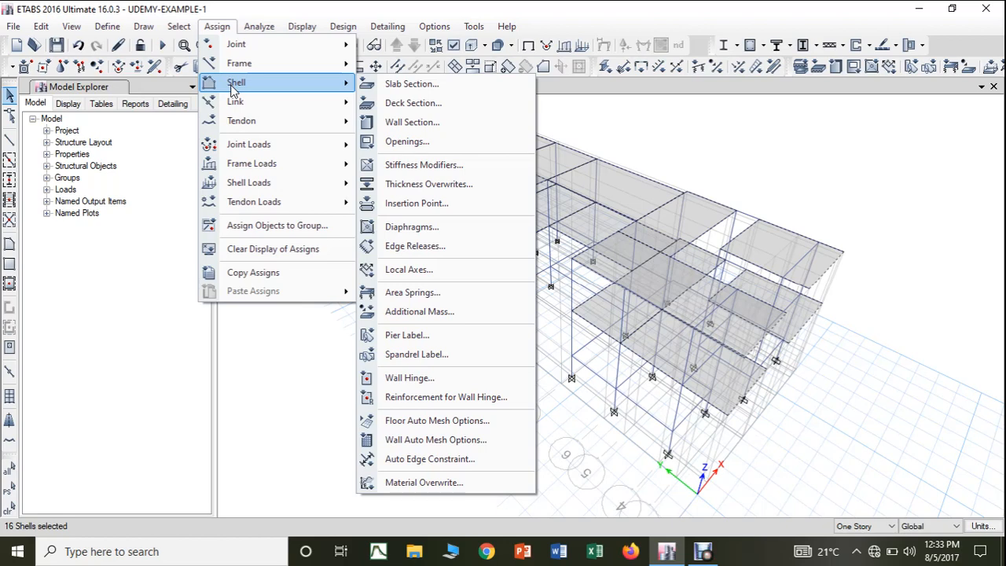
{"action": "left_click", "coordinate": [100, 27]}
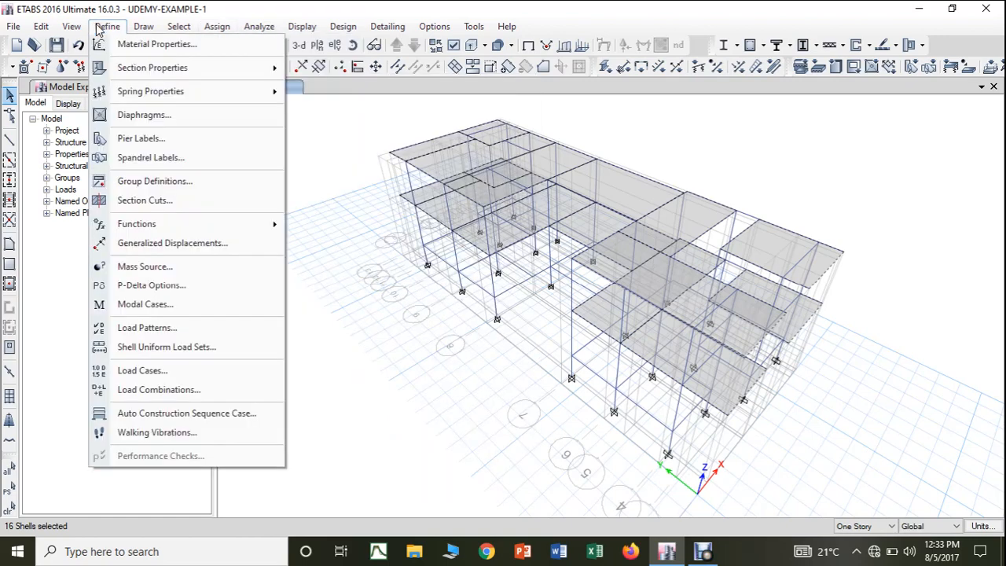
{"action": "left_click", "coordinate": [136, 115]}
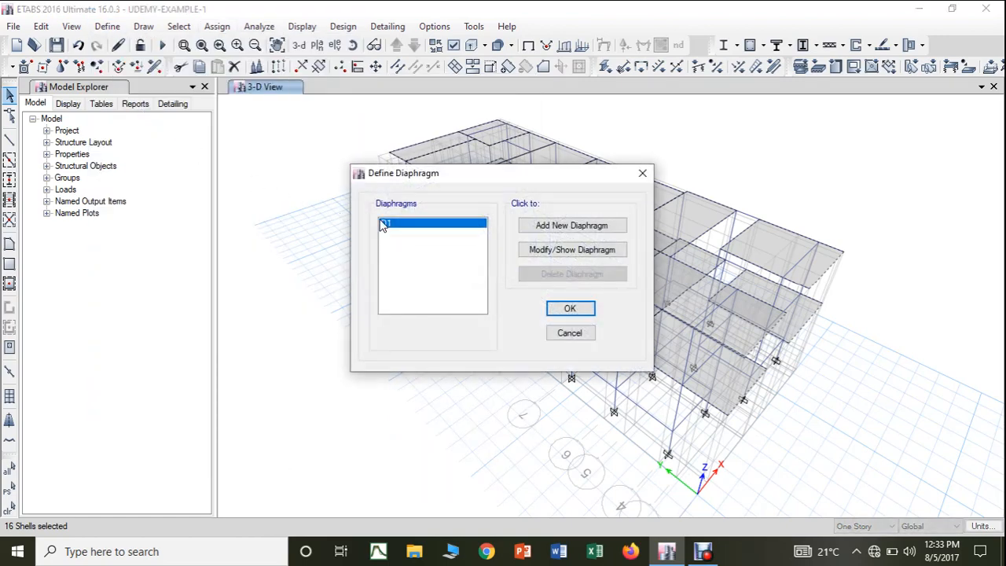
{"action": "left_click", "coordinate": [570, 308]}
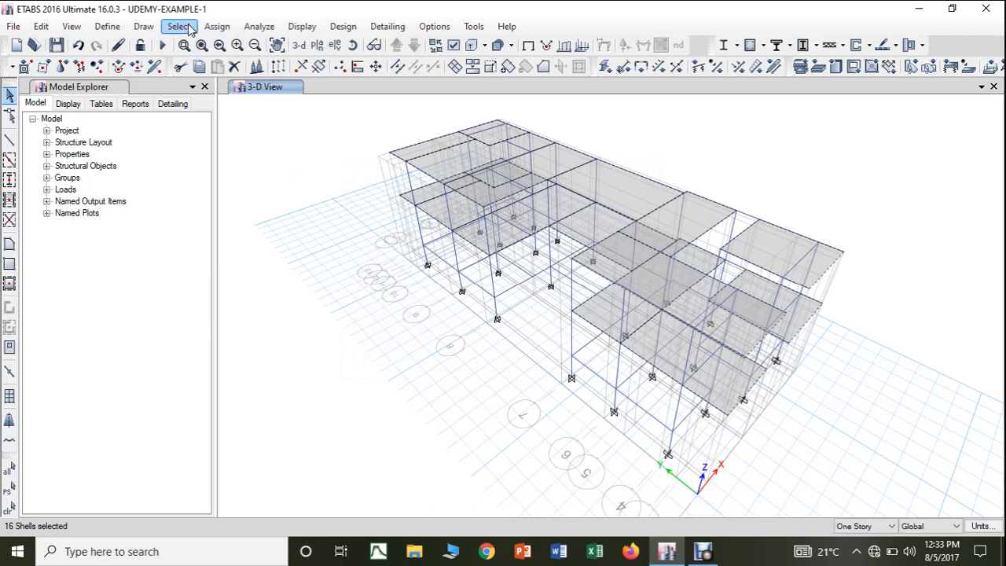
Assign diaphragm D1 to the selected slab shells and close the assignment dialog.
{"action": "left_click", "coordinate": [216, 27]}
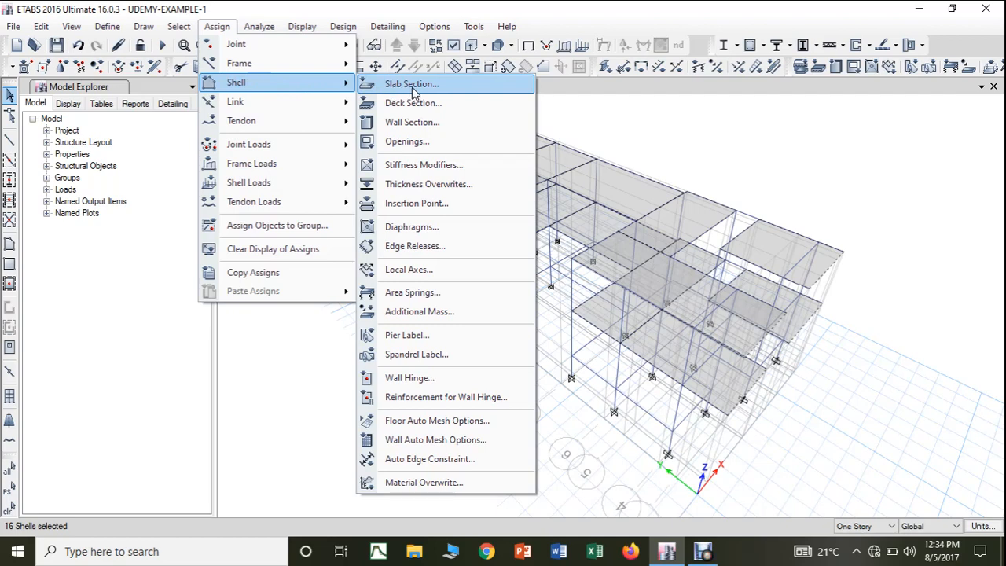
{"action": "left_click", "coordinate": [399, 235]}
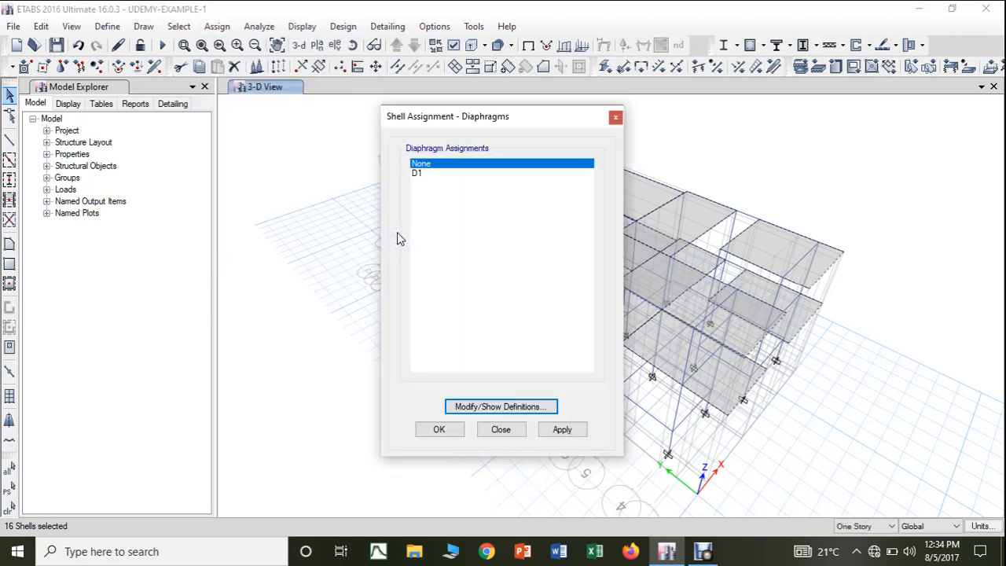
{"action": "left_click", "coordinate": [416, 174]}
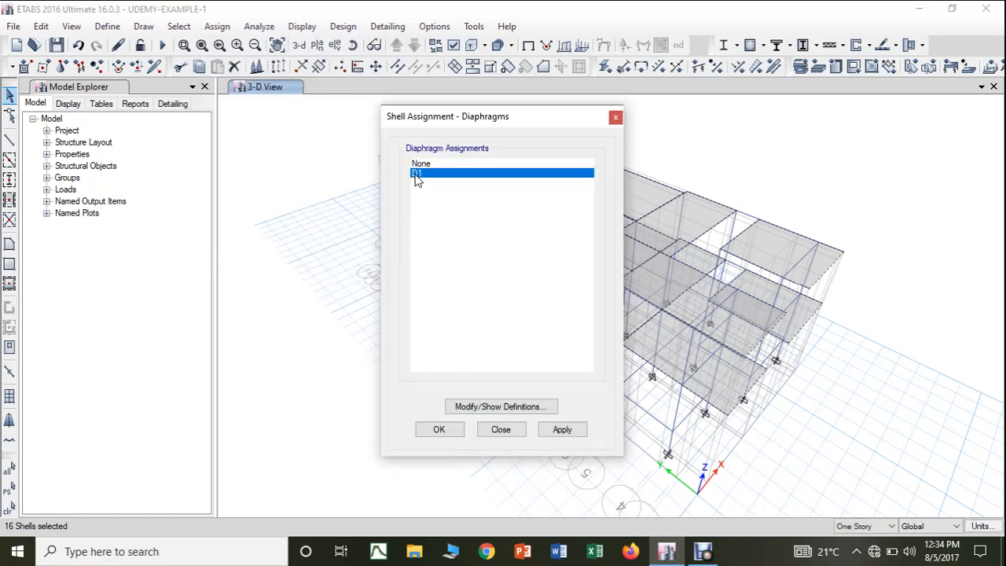
{"action": "left_click", "coordinate": [573, 432]}
{"action": "left_click", "coordinate": [442, 430]}
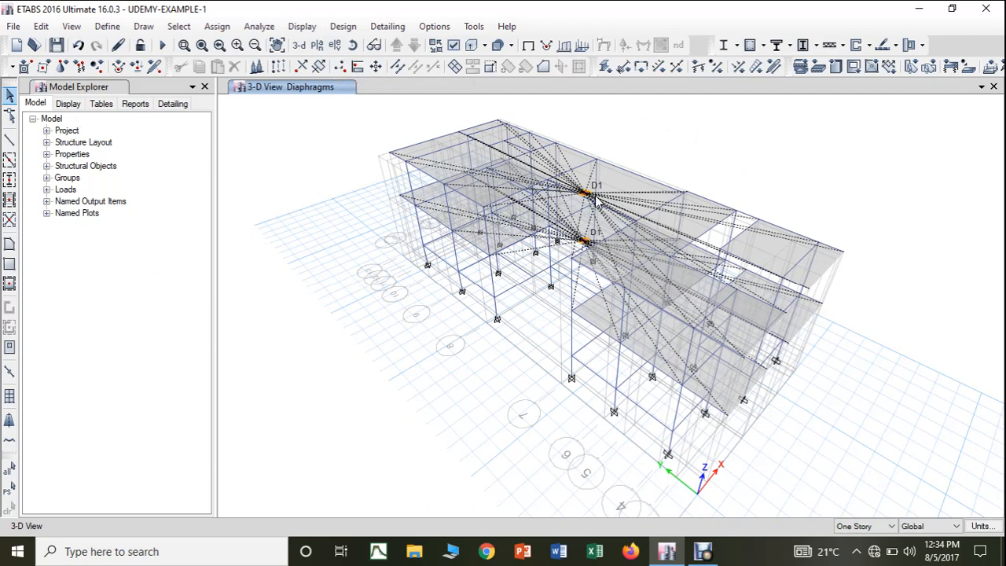
Switch to the Story2 plan view and examine the D1 diaphragm's links to the joints across the floor.
{"action": "left_click", "coordinate": [319, 47]}
{"action": "left_click", "coordinate": [559, 452]}
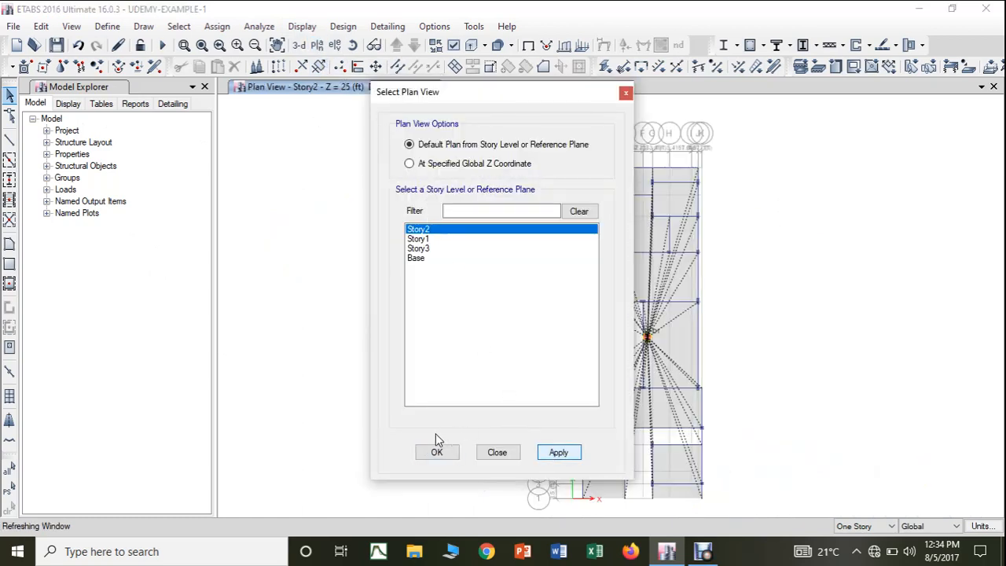
{"action": "left_click", "coordinate": [441, 450]}
{"action": "scroll", "coordinate": [657, 311], "scroll_direction": "up", "scroll_amount": 3}
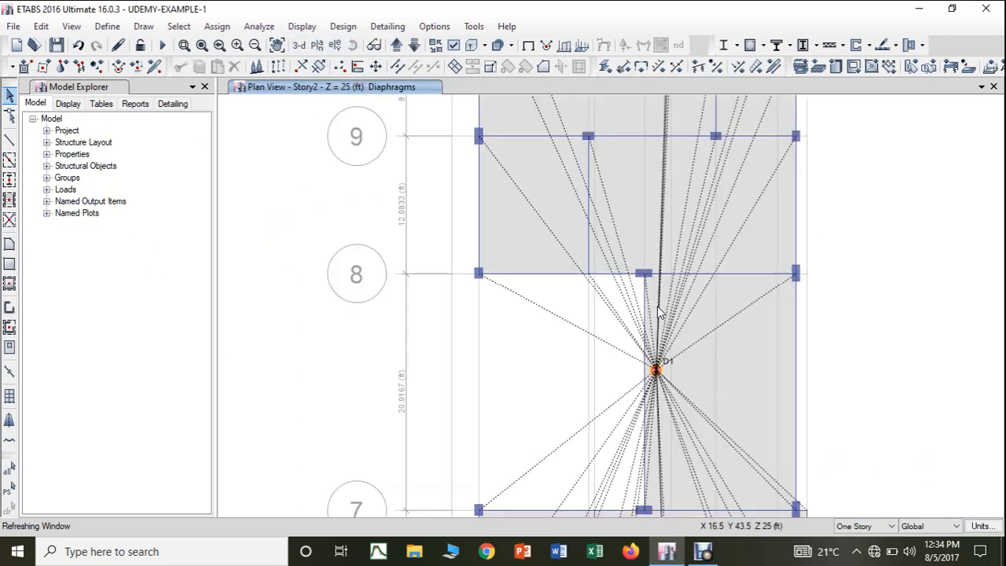
{"action": "middle_click_drag", "start_coordinate": [658, 306], "coordinate": [607, 416]}
{"action": "middle_click_drag", "start_coordinate": [580, 319], "coordinate": [562, 398]}
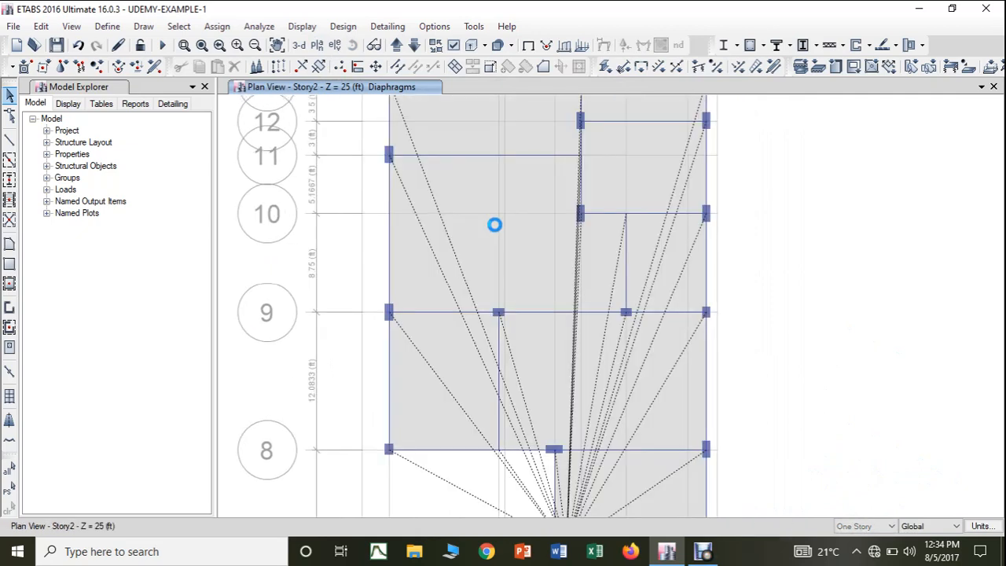
{"action": "middle_click_drag", "start_coordinate": [498, 233], "coordinate": [453, 313]}
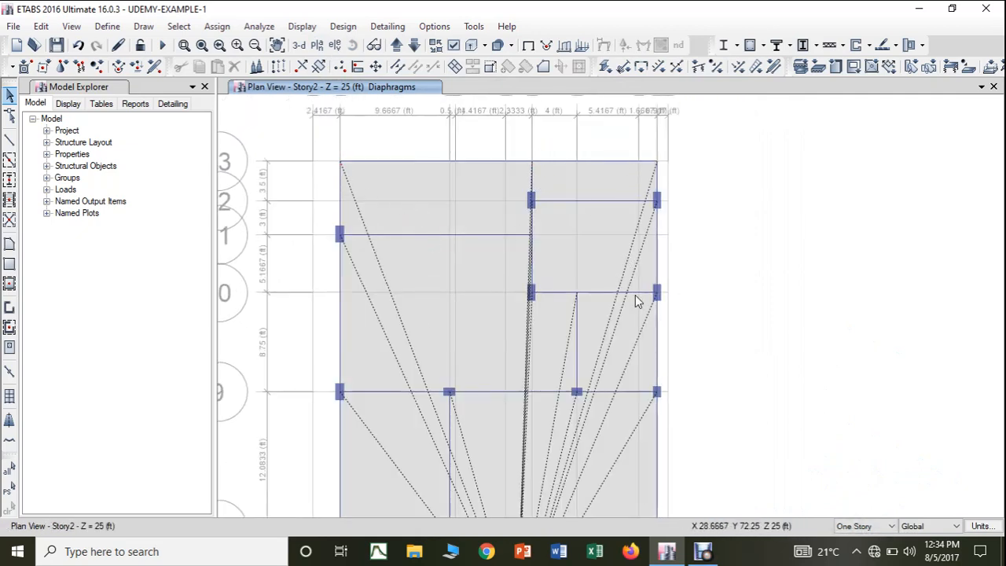
{"action": "scroll", "coordinate": [490, 401], "scroll_direction": "down", "scroll_amount": 3}
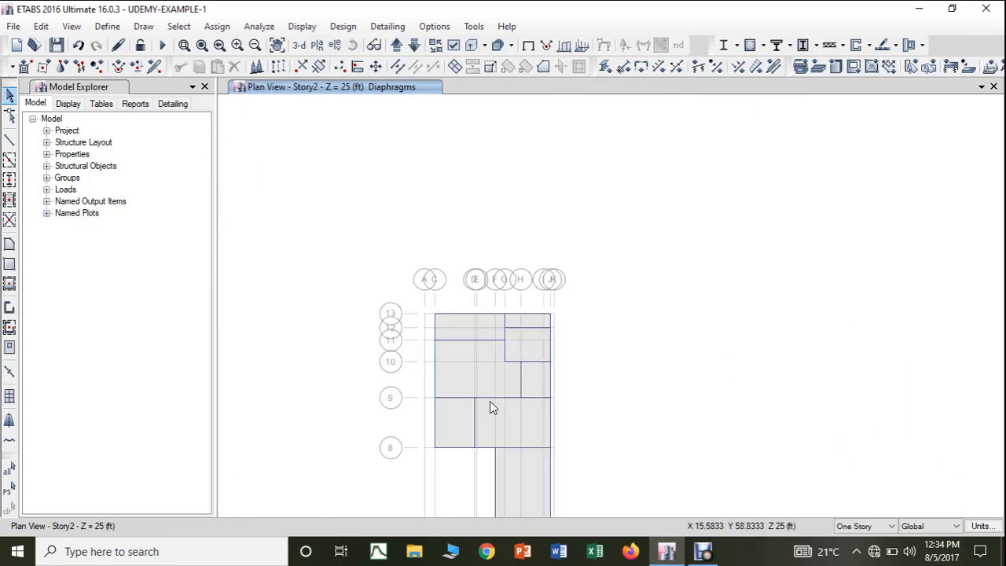
{"action": "right_click", "coordinate": [539, 352]}
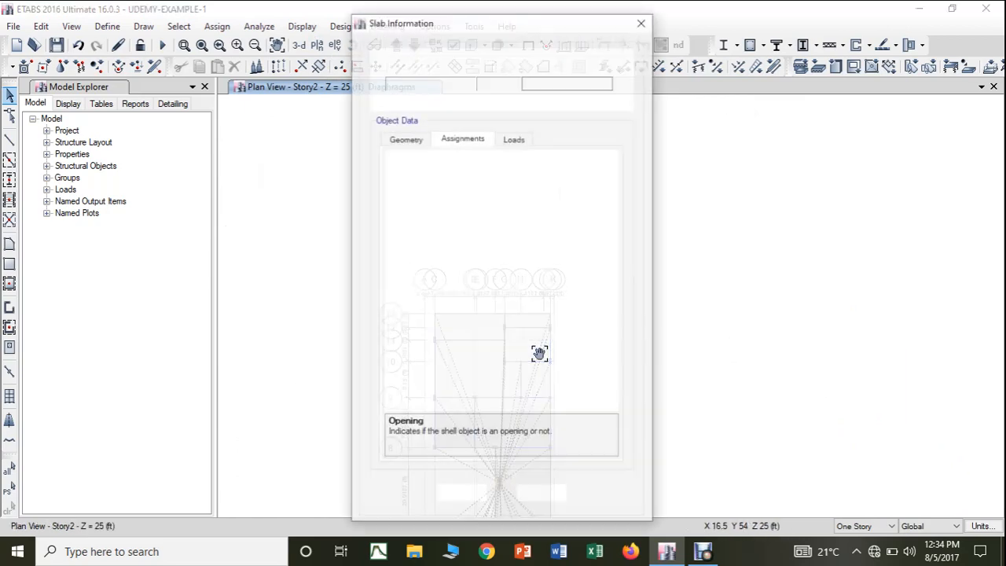
{"action": "left_click", "coordinate": [642, 23]}
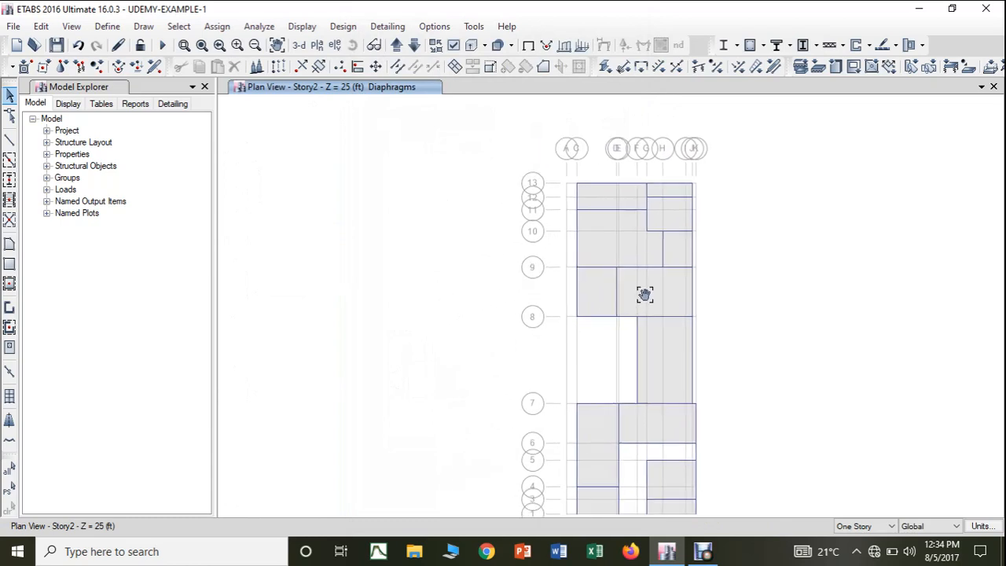
{"action": "middle_click_drag", "start_coordinate": [645, 294], "coordinate": [598, 283]}
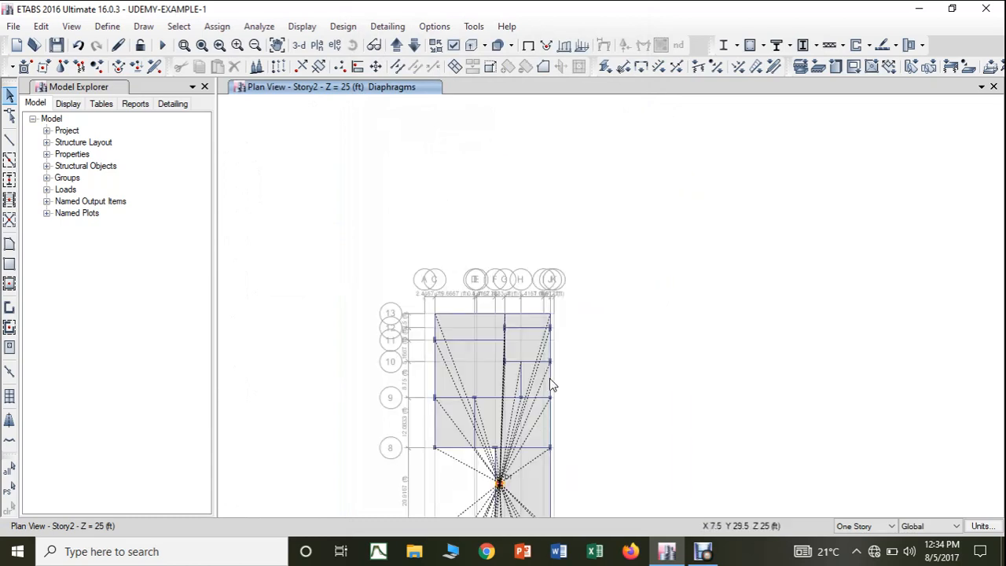
{"action": "middle_click_drag", "start_coordinate": [537, 391], "coordinate": [537, 353]}
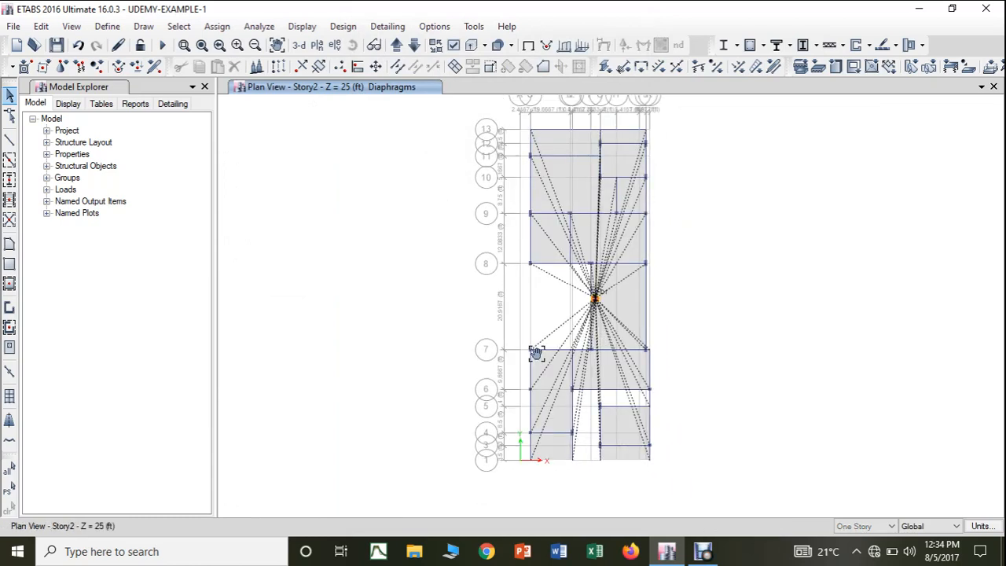
{"action": "scroll", "coordinate": [612, 342], "scroll_direction": "up", "scroll_amount": 3}
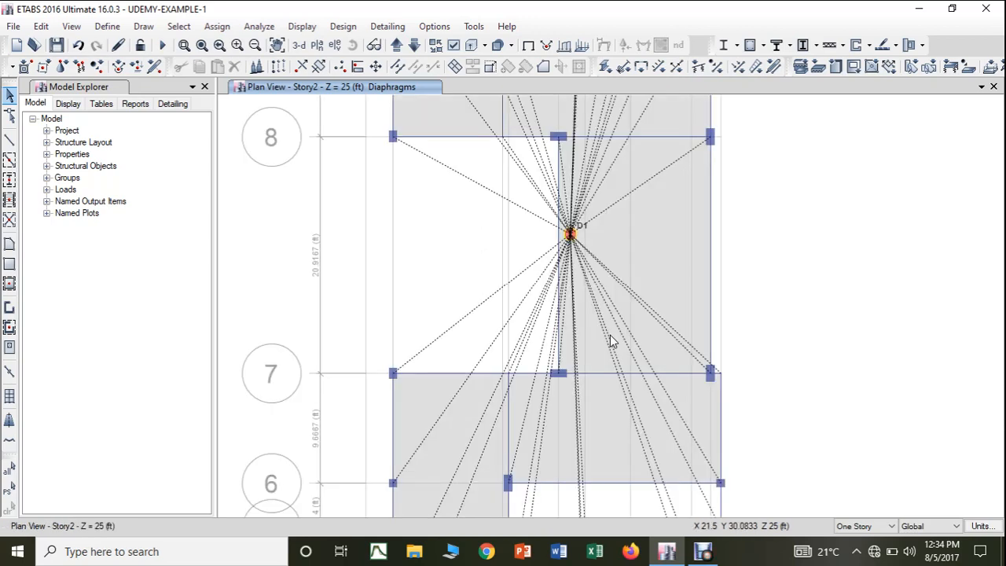